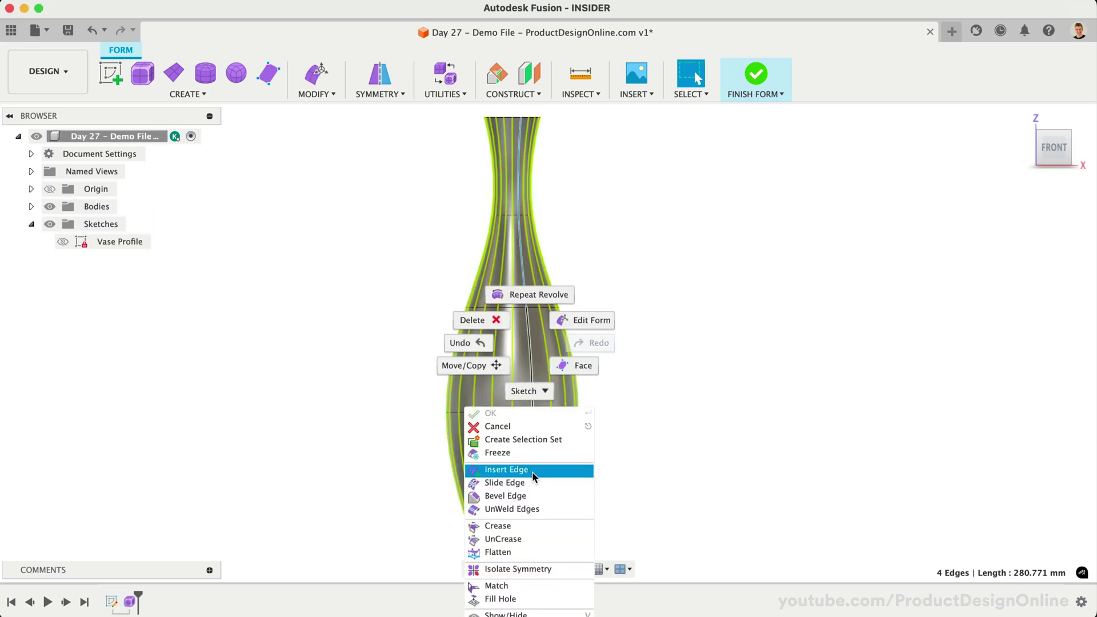
click(506, 468)
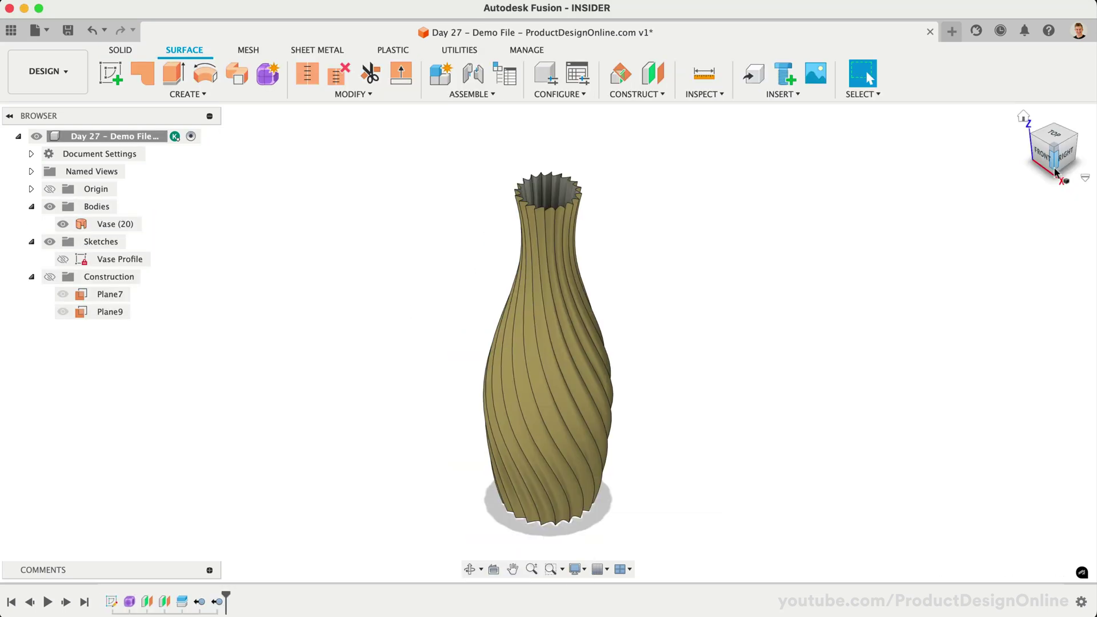
shift+middle_drag(548, 320, 548, 342)
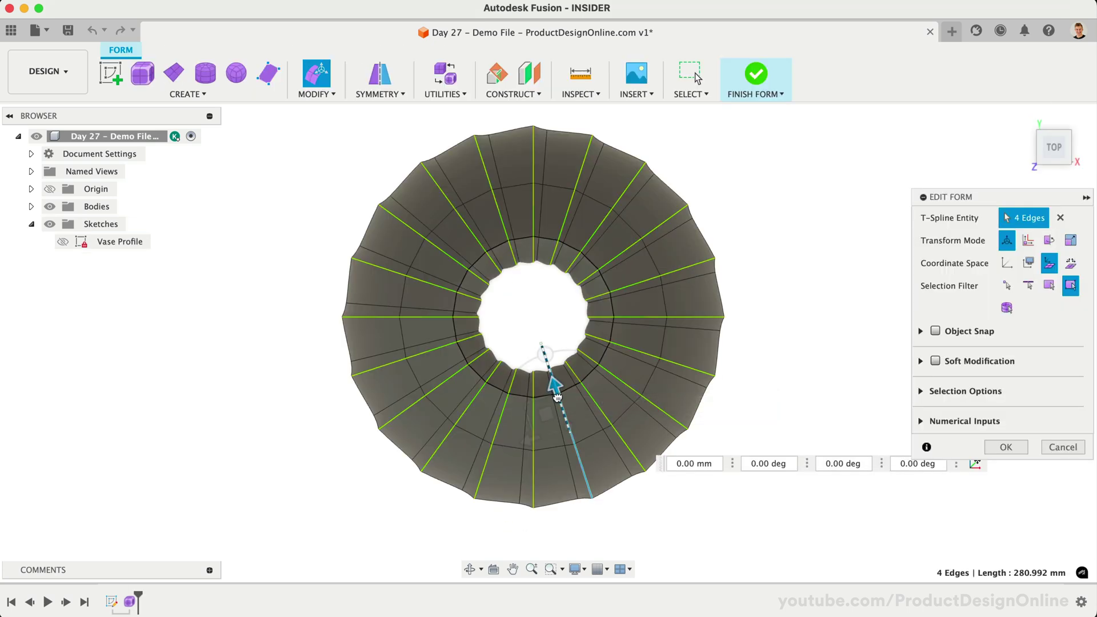
drag(555, 393, 560, 400)
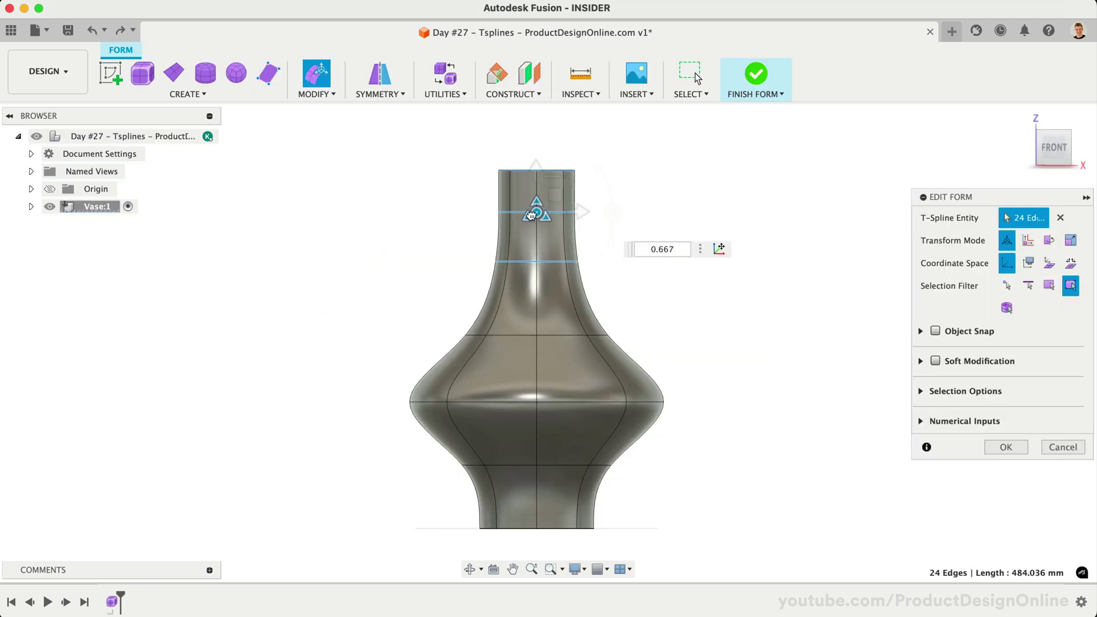
drag(533, 211, 534, 208)
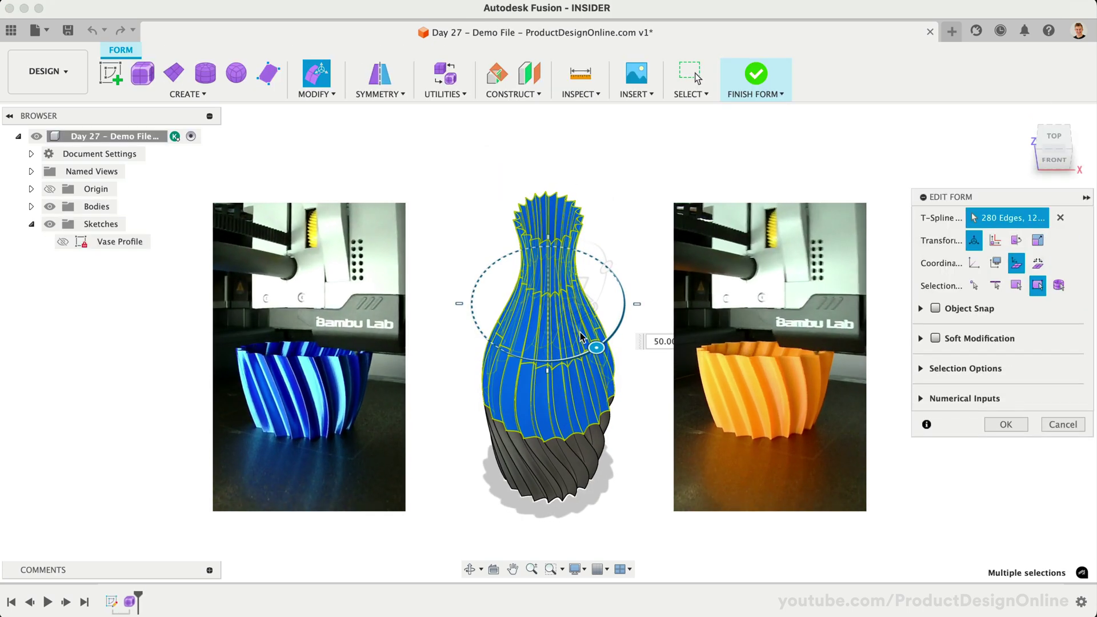
drag(580, 331, 586, 334)
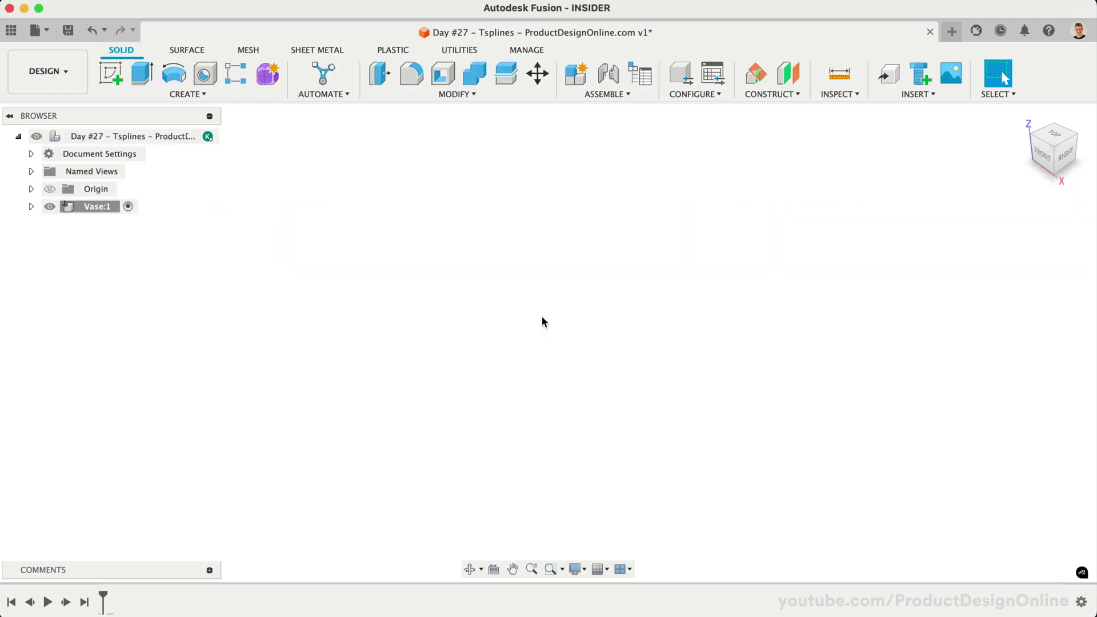
Create a new T-Spline form in the active Vase component
click(187, 54)
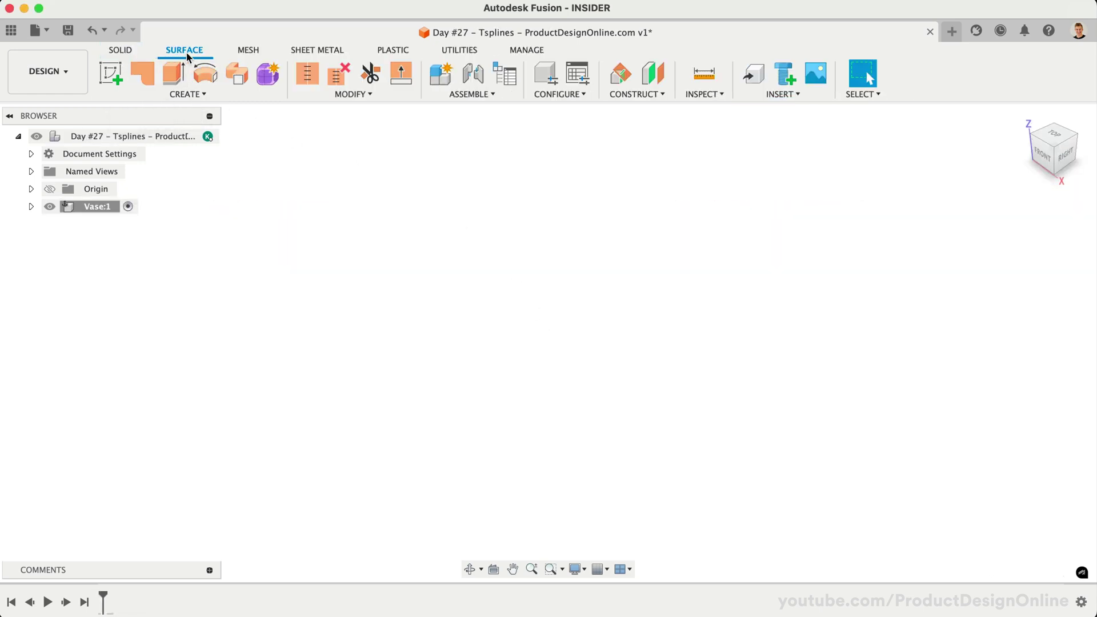
click(246, 51)
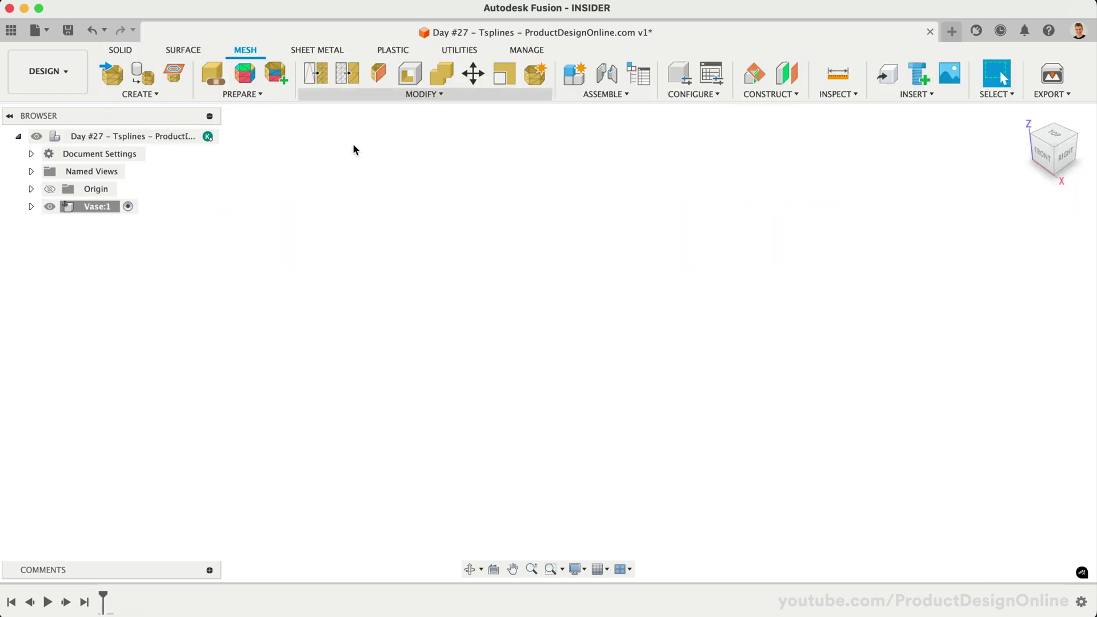
click(121, 50)
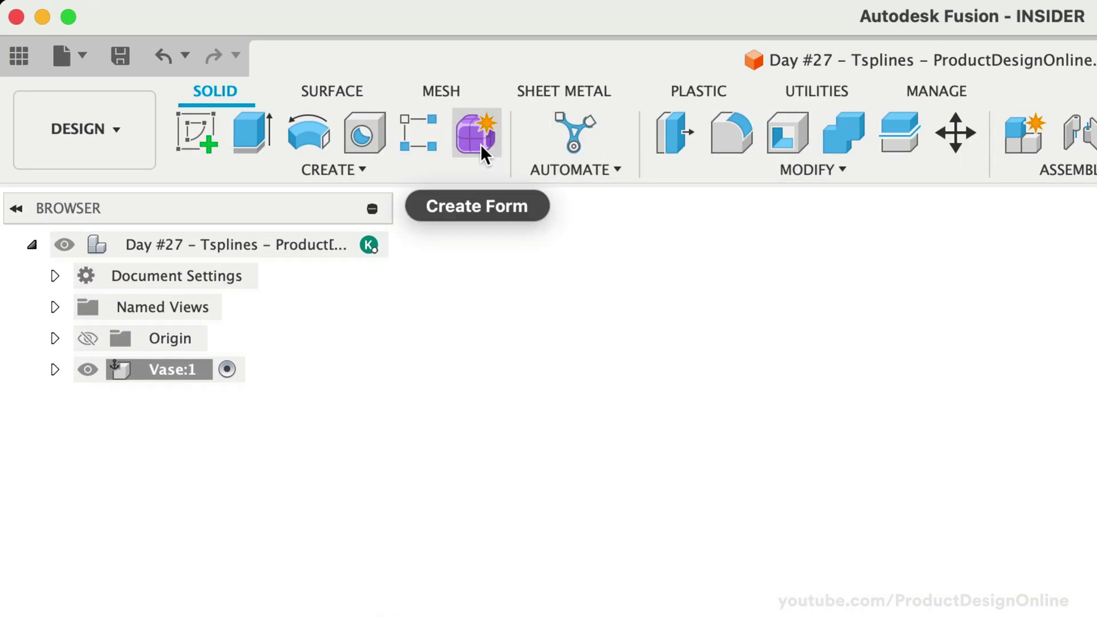
click(483, 150)
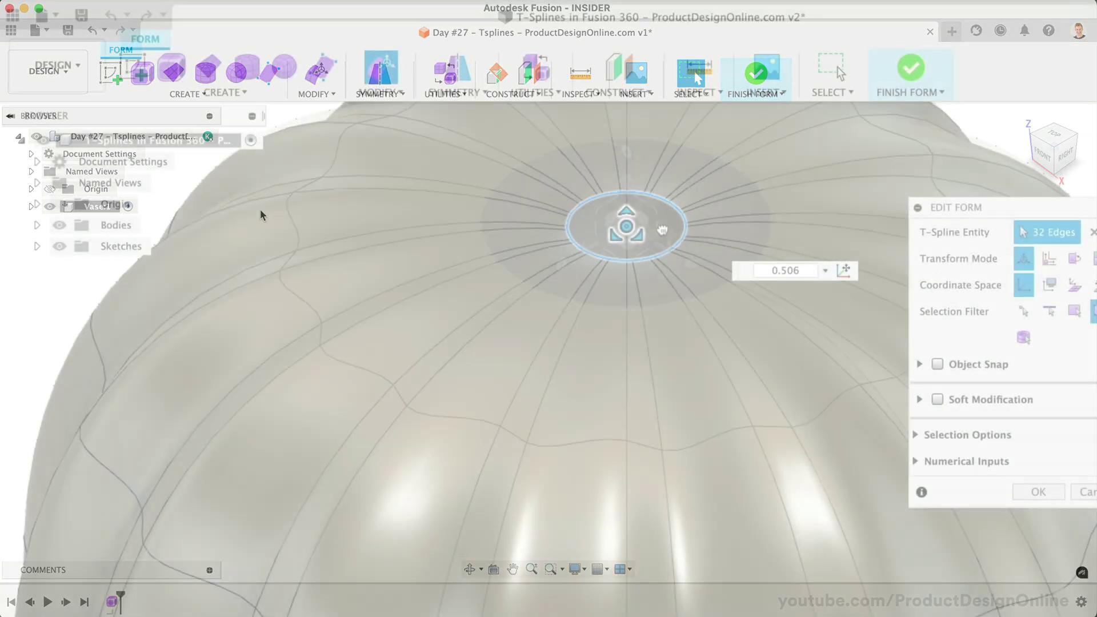
Scale down the pumpkin's top opening and extrude its edge loop upward into a stem with Edit Form
drag(662, 229, 604, 237)
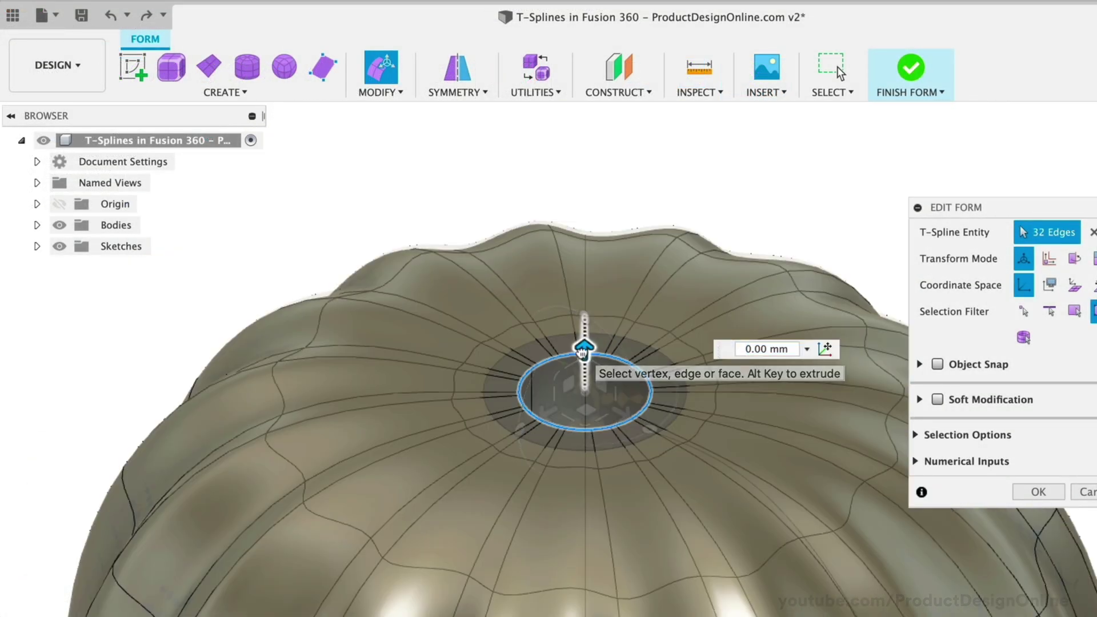
alt+drag(583, 351, 585, 162)
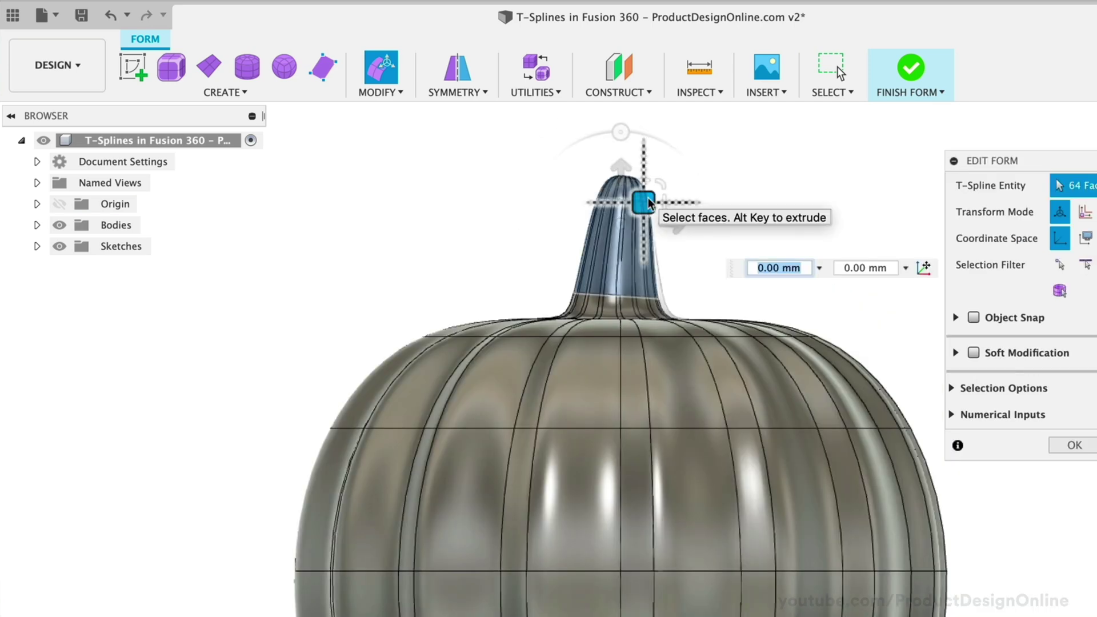
drag(644, 207, 655, 211)
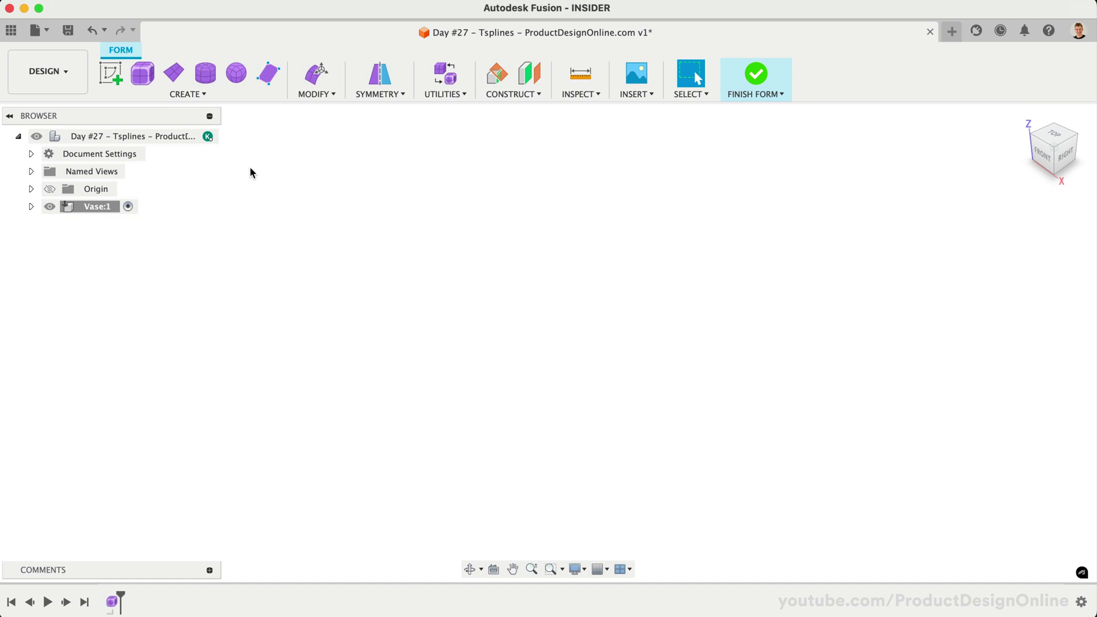
Draw a T-Spline cylinder on the horizontal origin plane, centred on the origin, about 120 mm in diameter
click(205, 74)
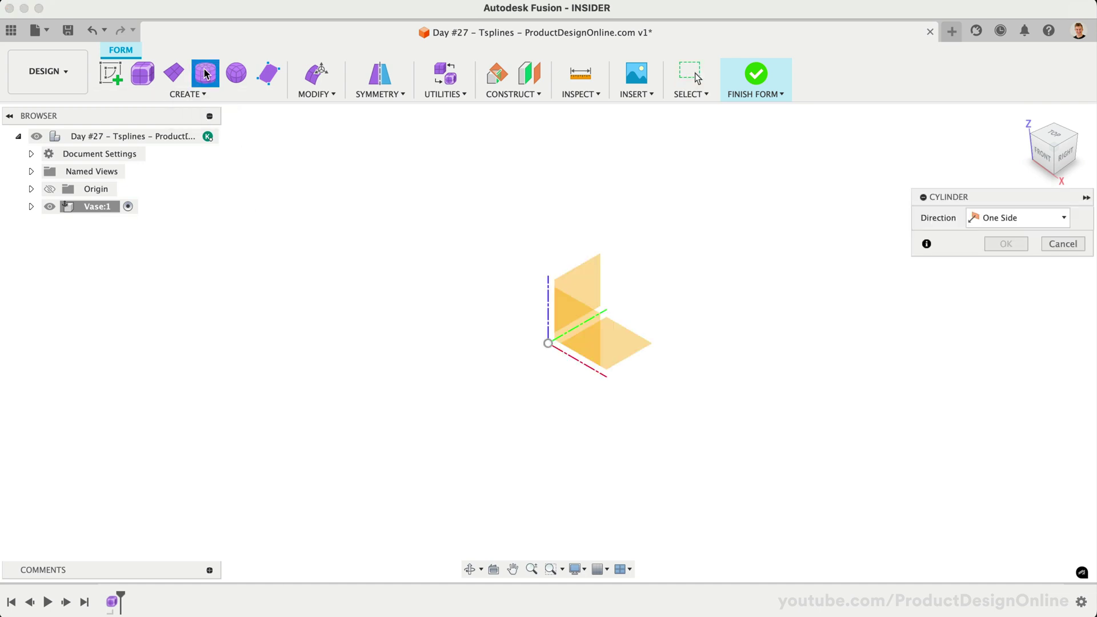
click(616, 331)
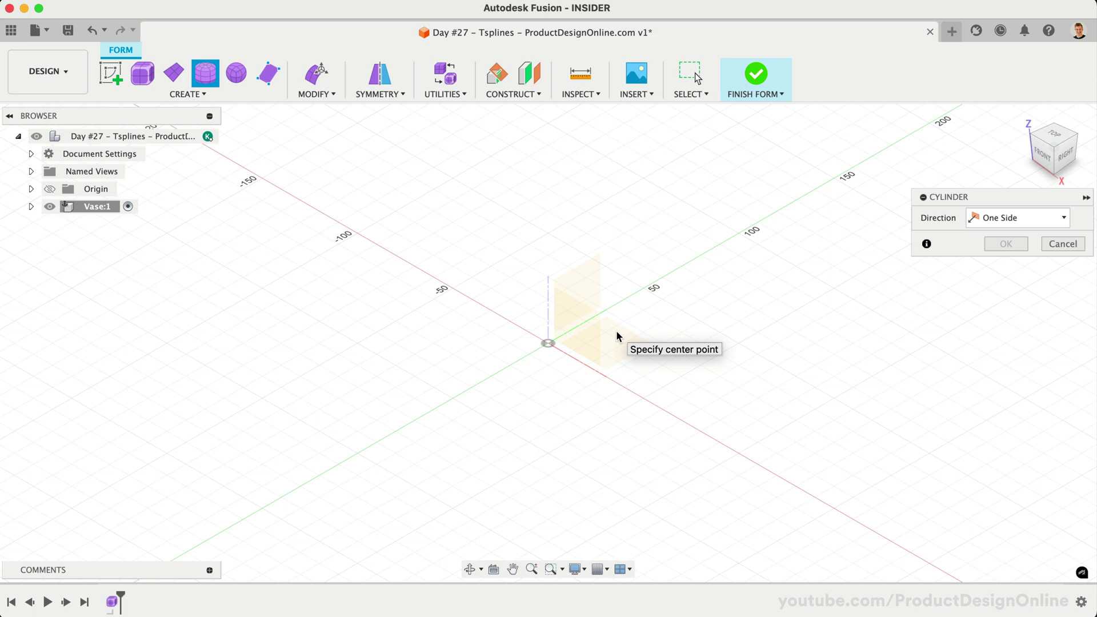
click(546, 342)
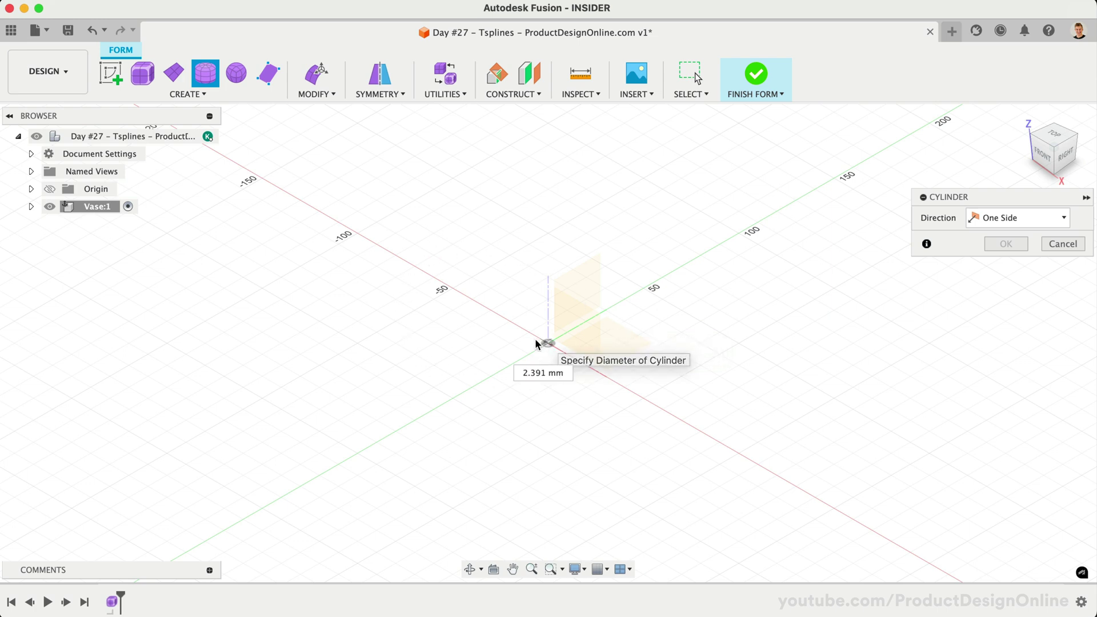
click(434, 280)
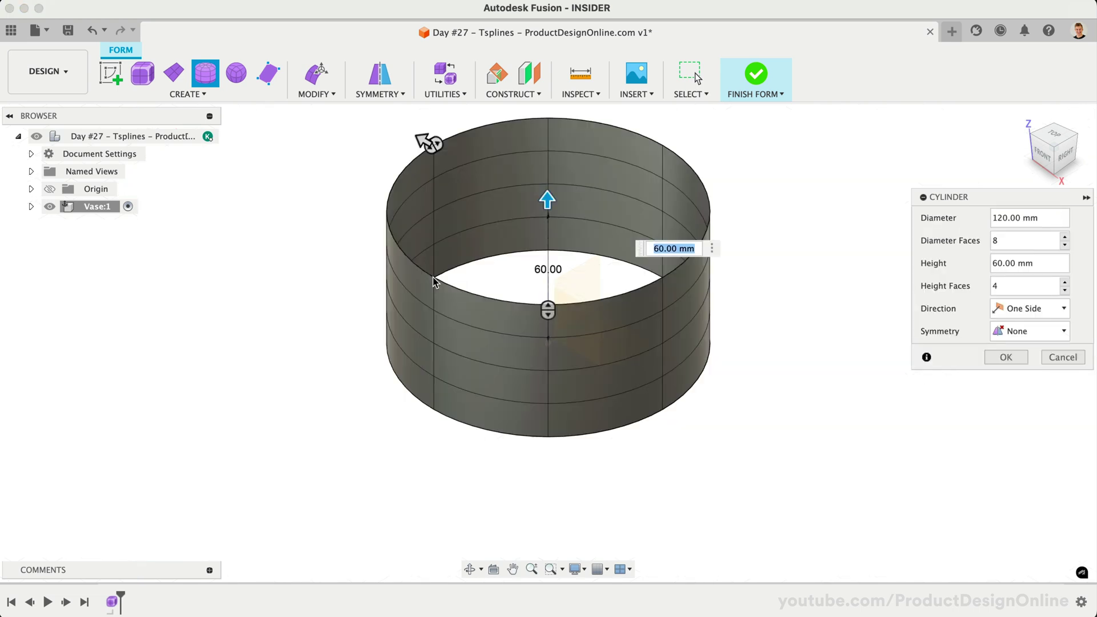
drag(970, 195, 937, 200)
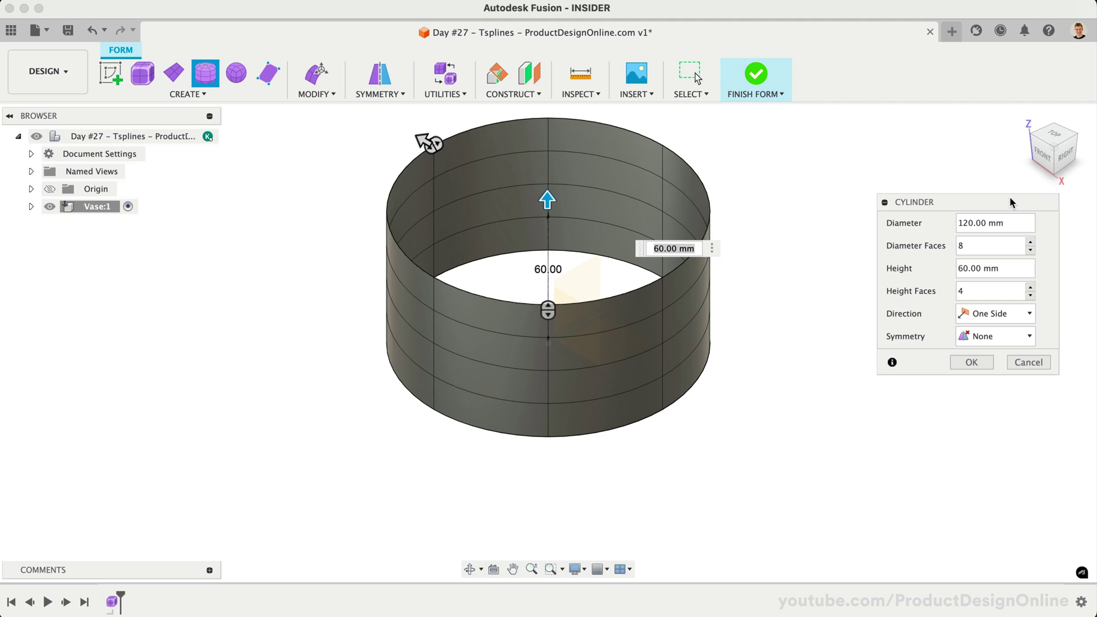
click(239, 94)
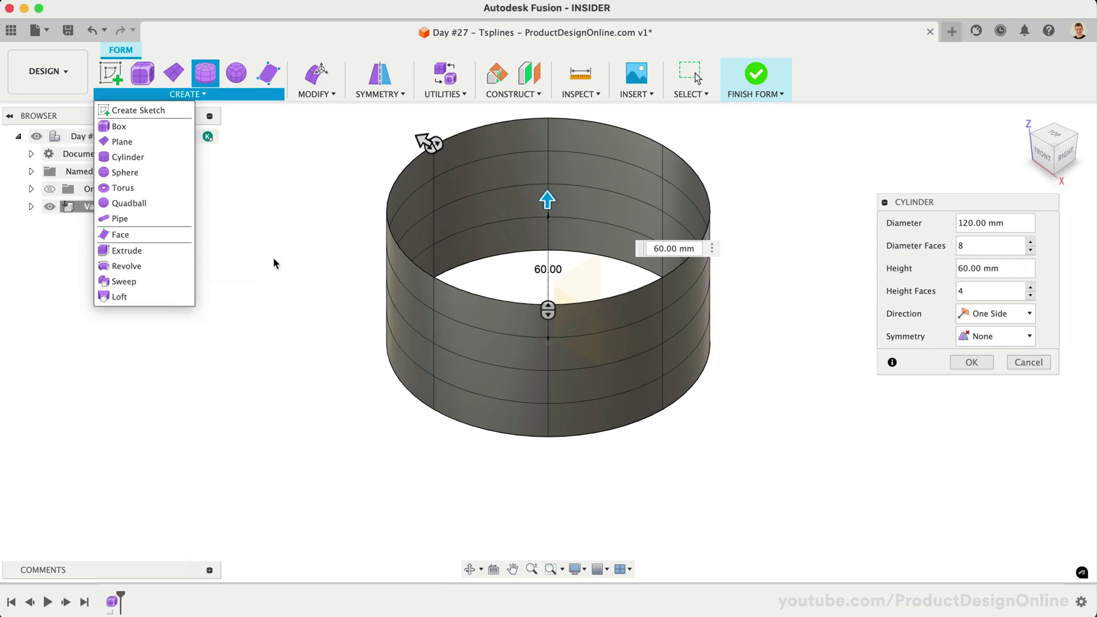
click(273, 263)
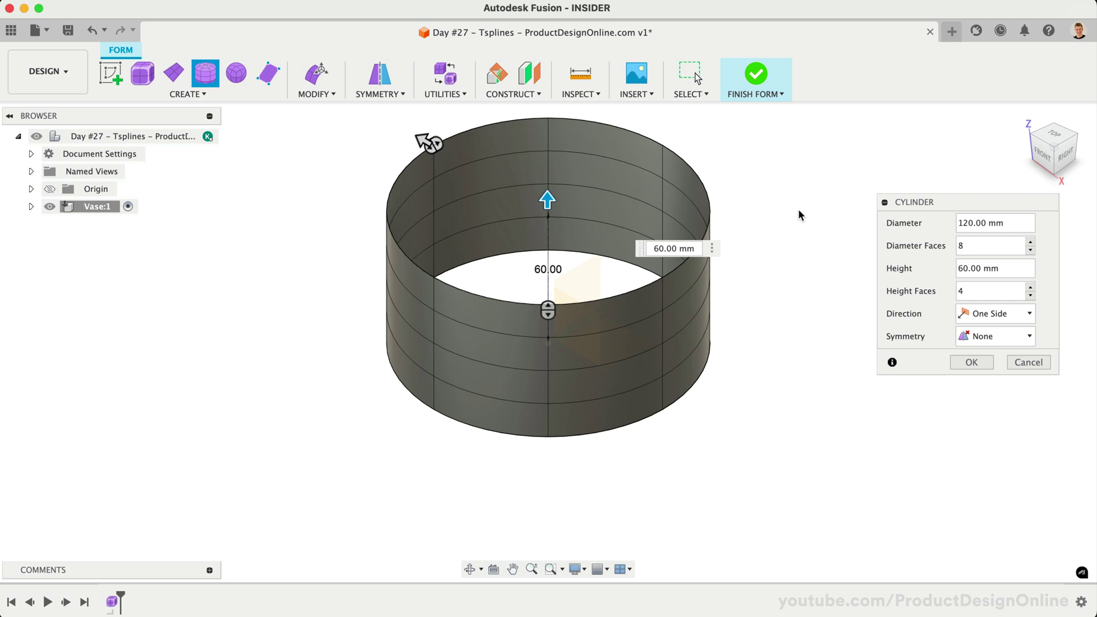
Create the cylinder with a 75 mm diameter, a 250 mm height and 6 height faces
double_click(967, 224)
text(75)
click(959, 269)
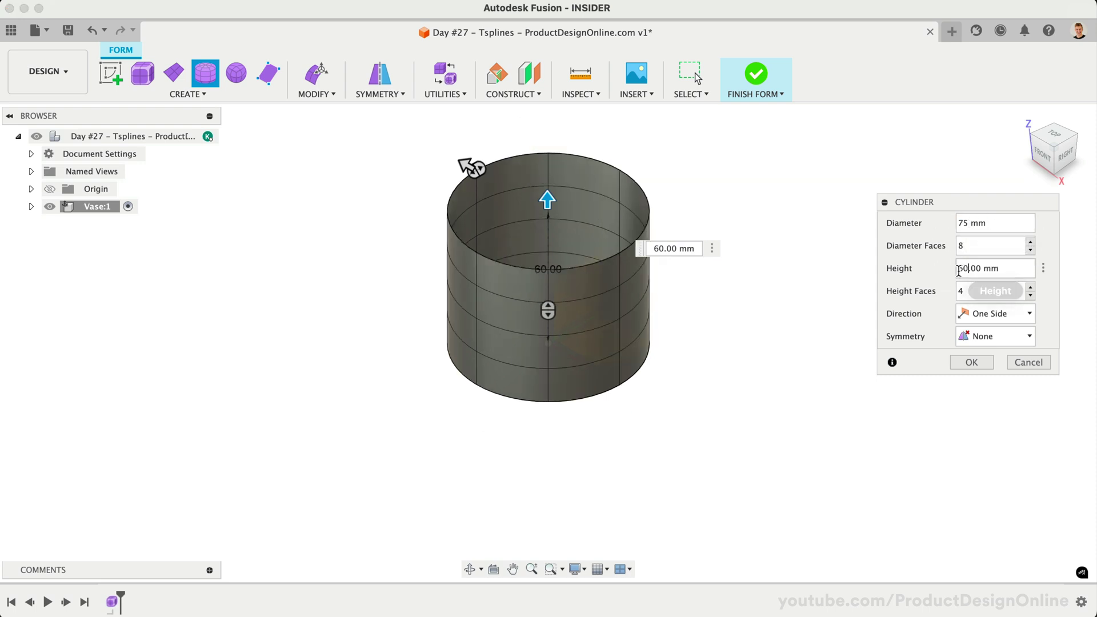
key(BackSpace)
key(BackSpace)
text(250)
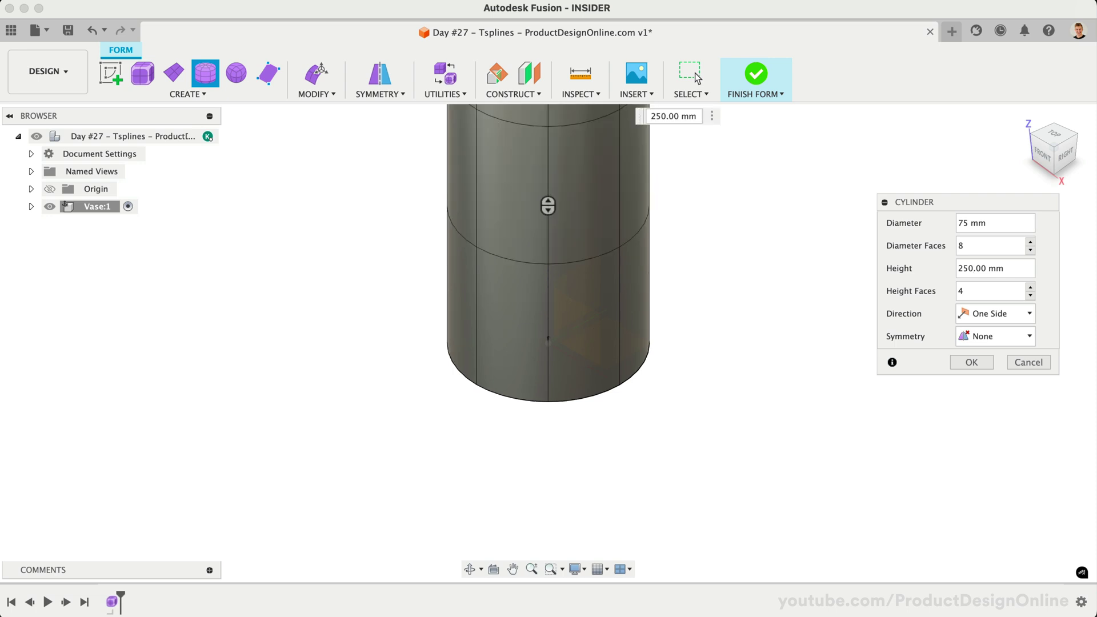
key(F6)
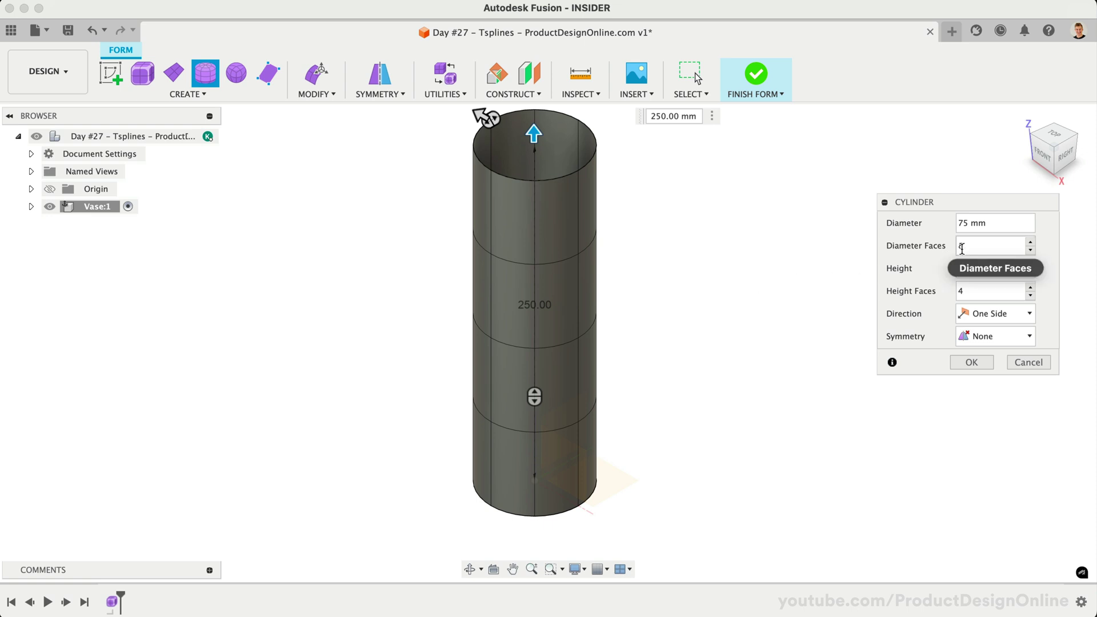
double_click(961, 291)
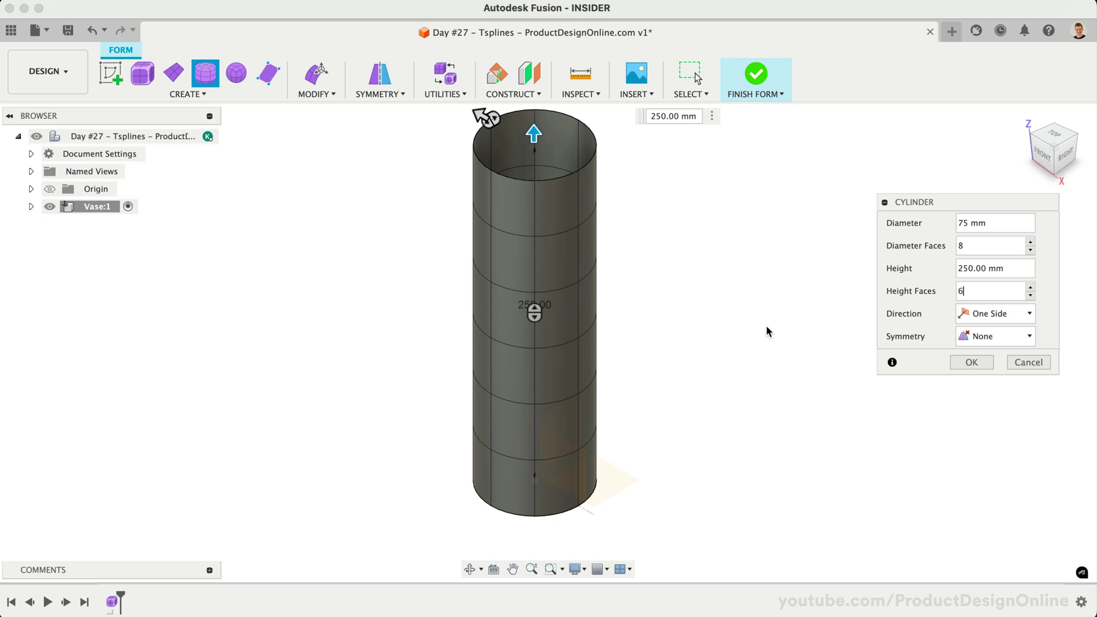
click(971, 363)
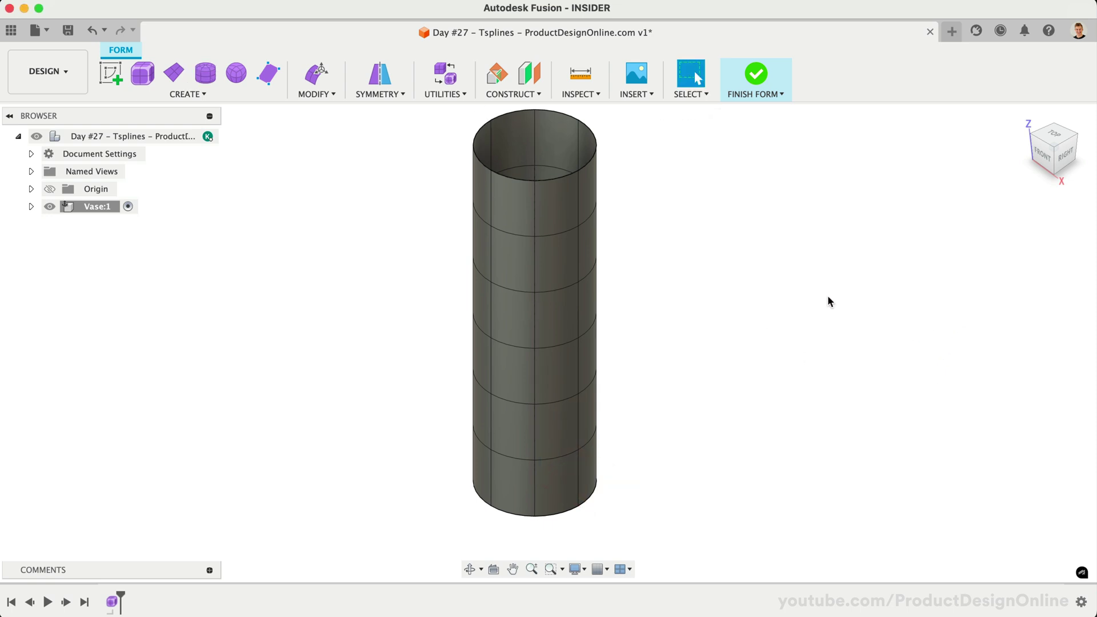
Try selecting a single face, edge and vertex near the cylinder's middle, and clear the selection
click(556, 311)
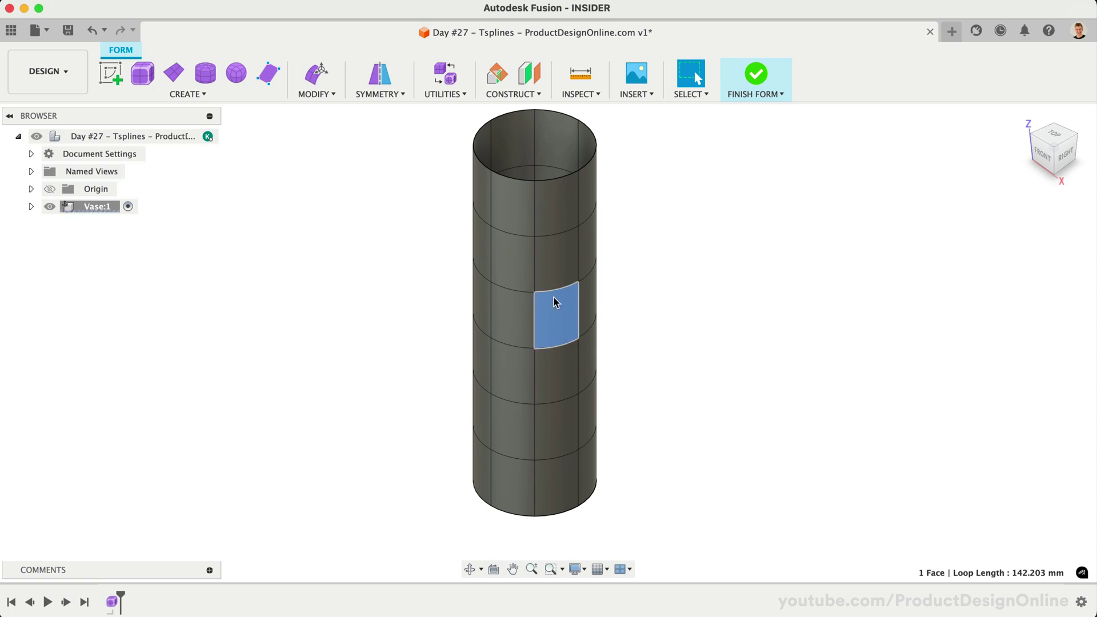
click(557, 294)
click(535, 292)
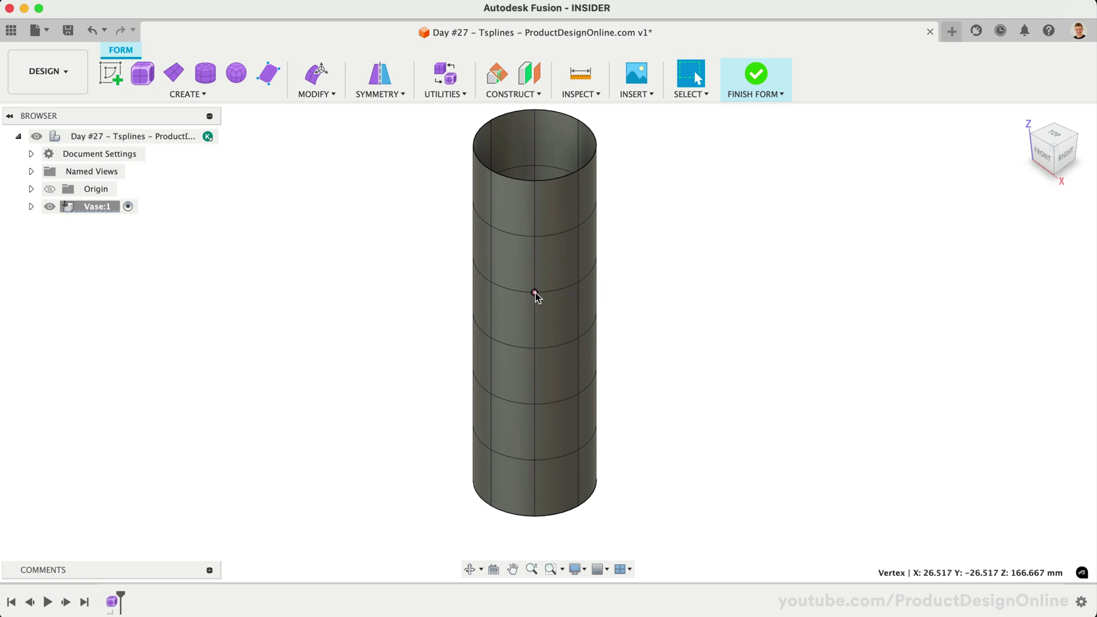
click(567, 317)
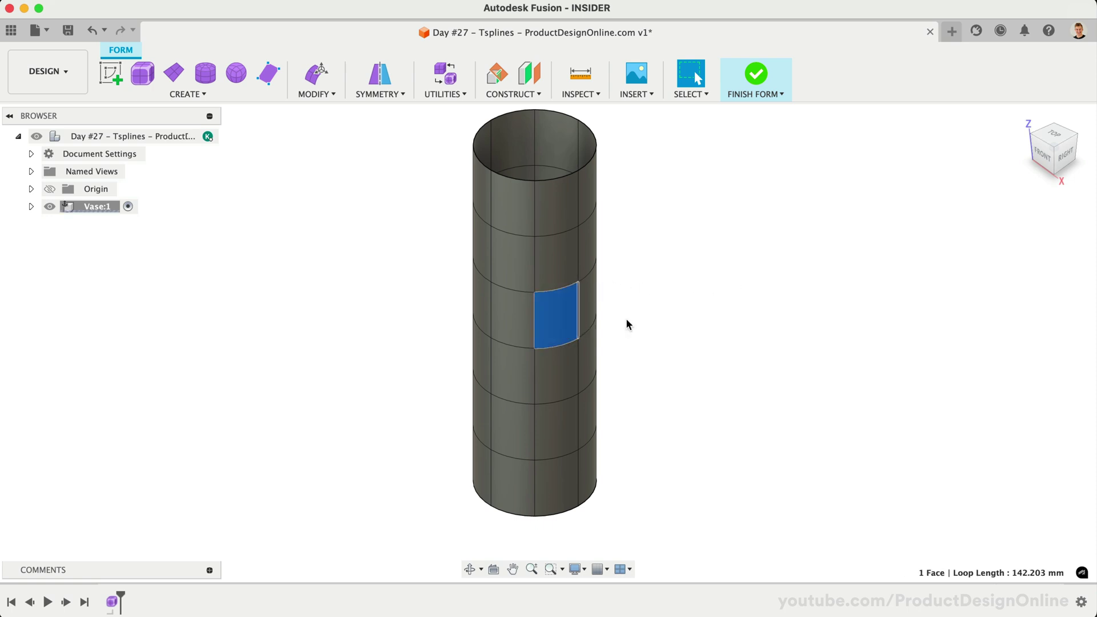
click(736, 331)
Scale the third ring of faces from the cylinder's base uniformly by about 2.66 with Edit Form
click(552, 377)
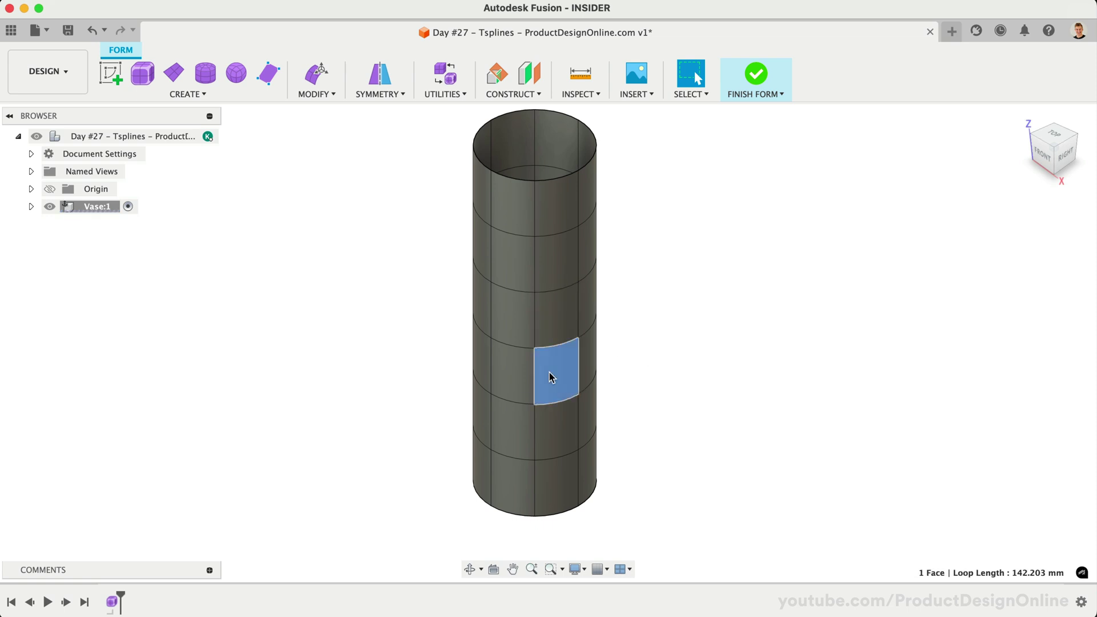
double_click(503, 374)
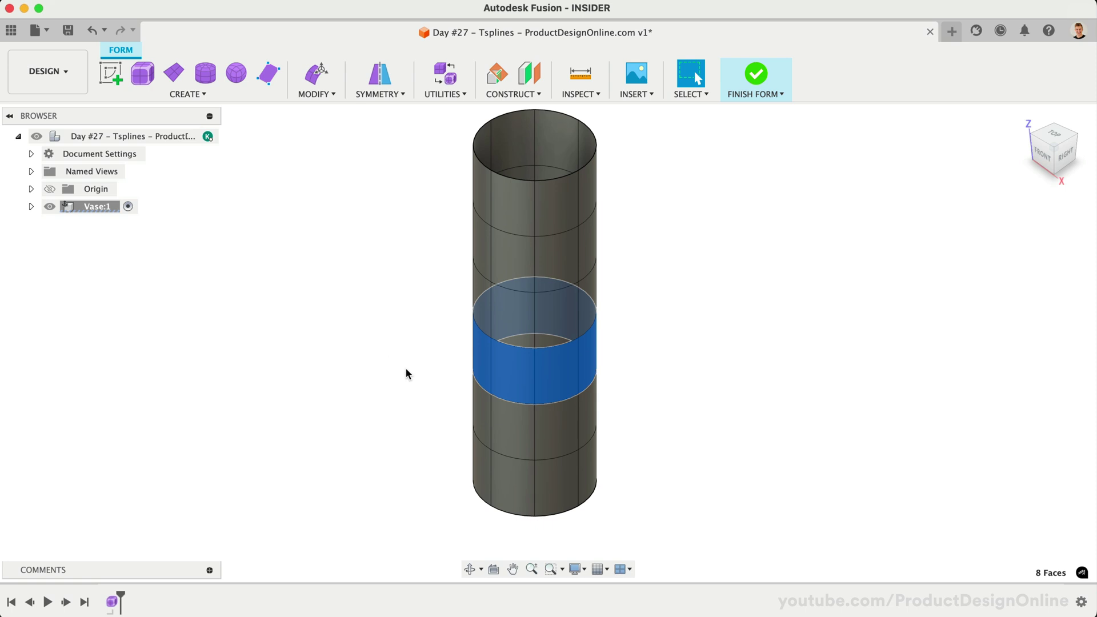
right_click(544, 371)
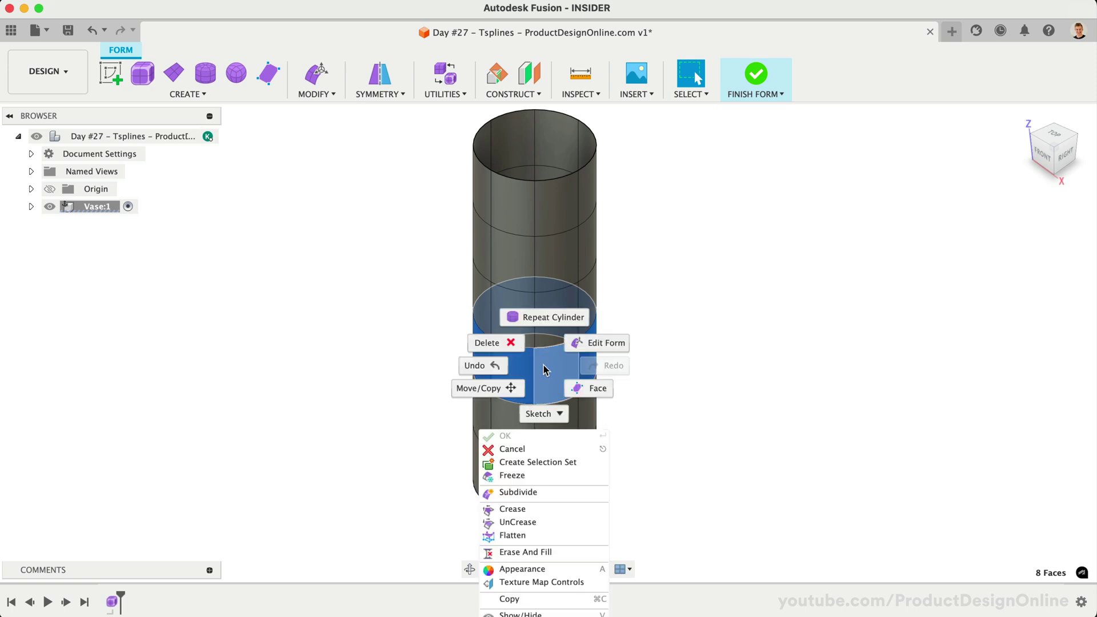
click(595, 343)
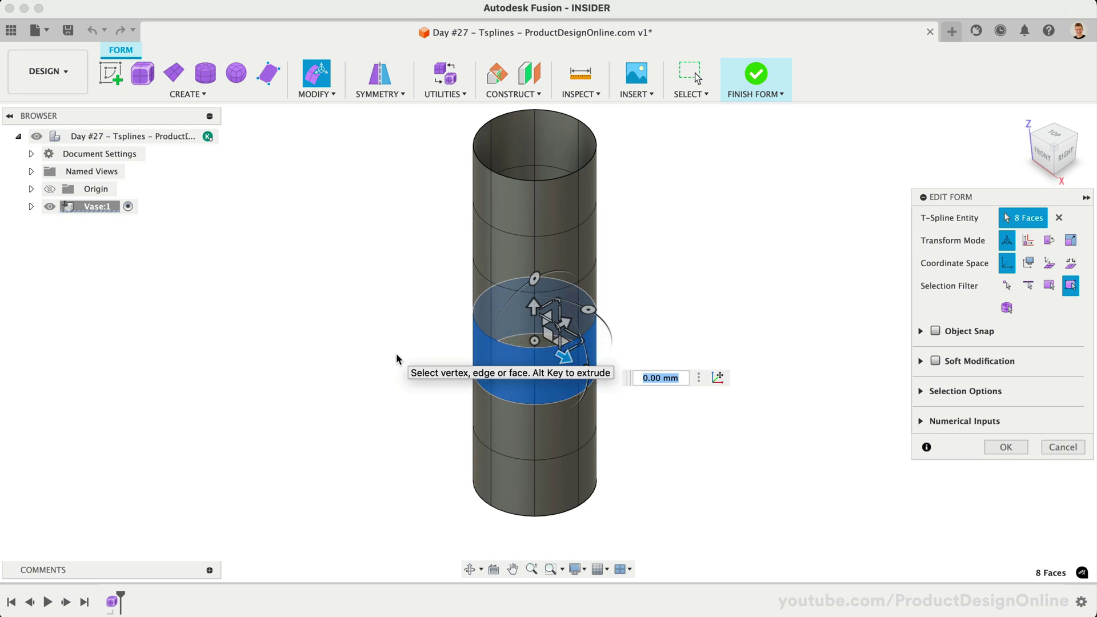
click(536, 343)
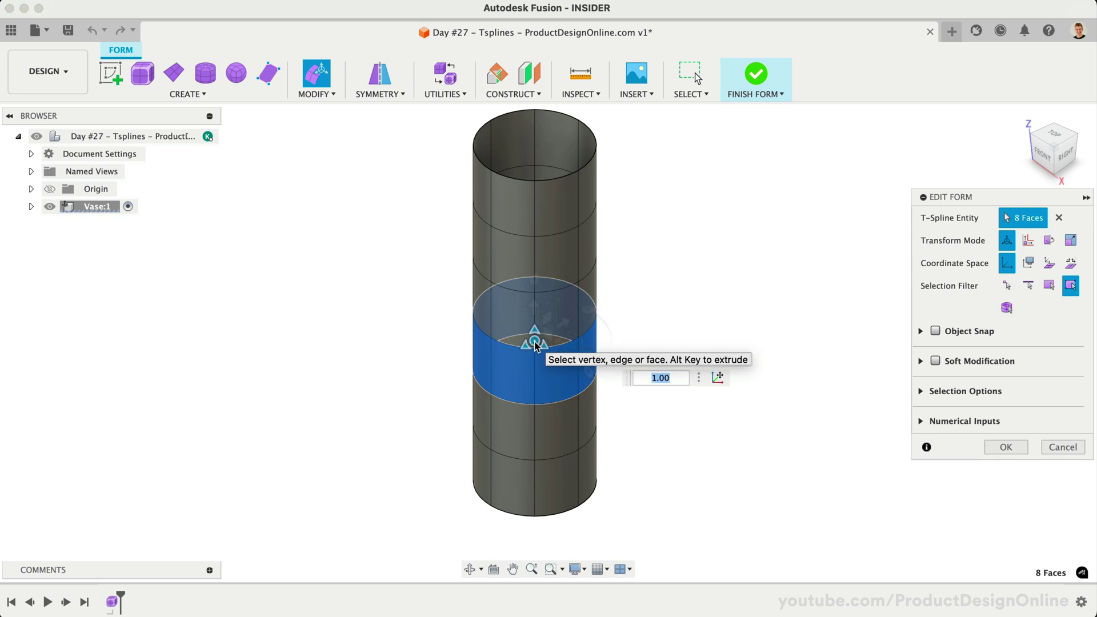
mouse_move(535, 345)
mouse_down()
mouse_move(519, 345)
mouse_move(563, 344)
mouse_move(553, 343)
mouse_up()
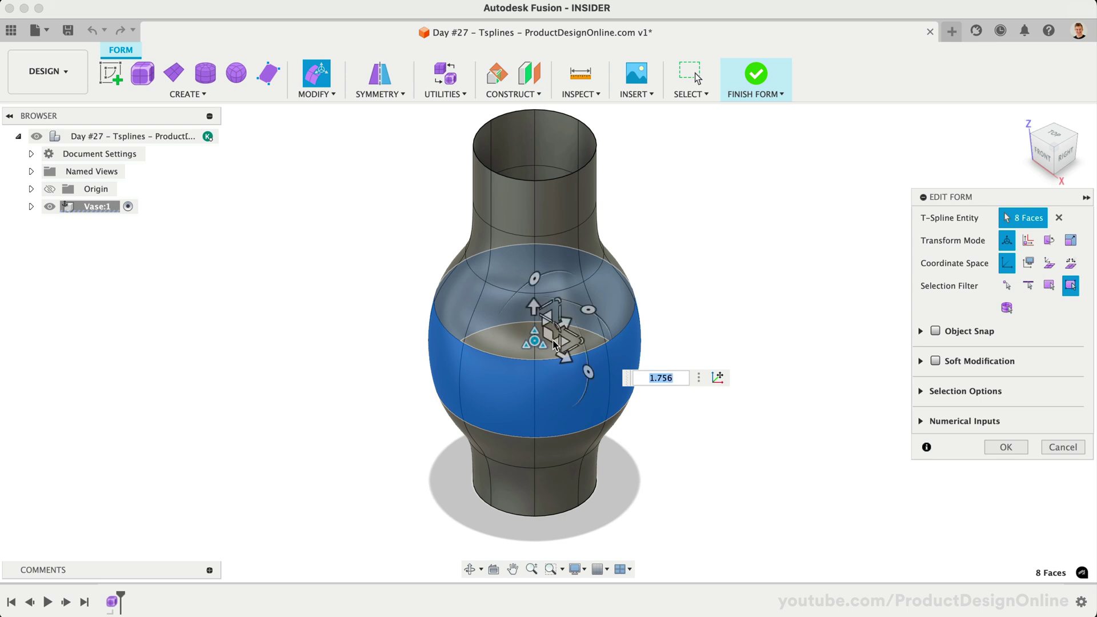
click(1043, 153)
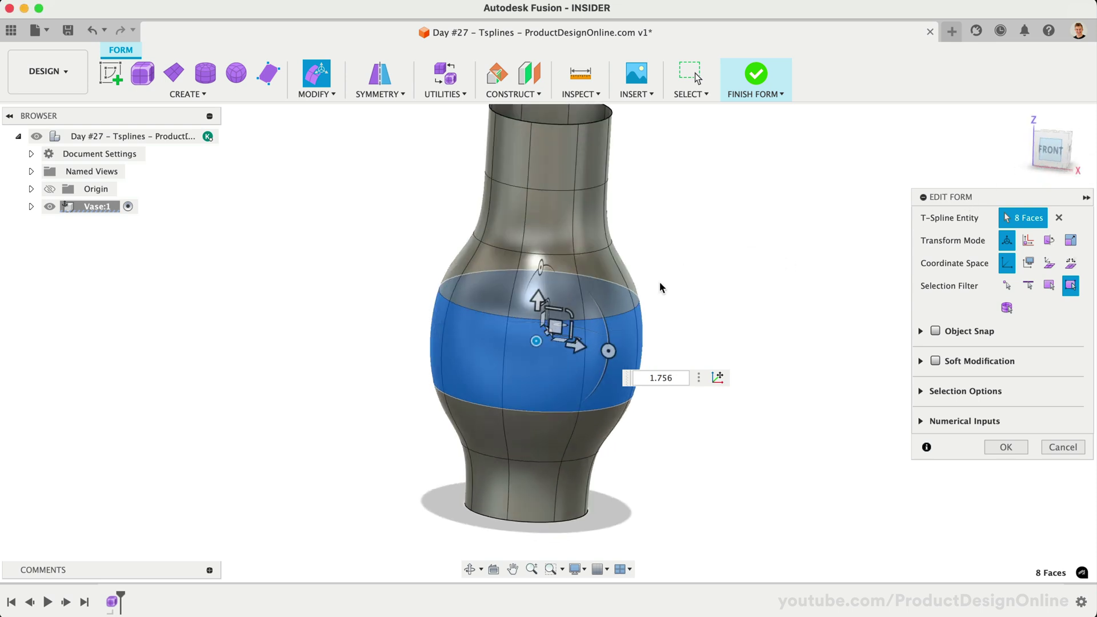
drag(536, 343, 549, 340)
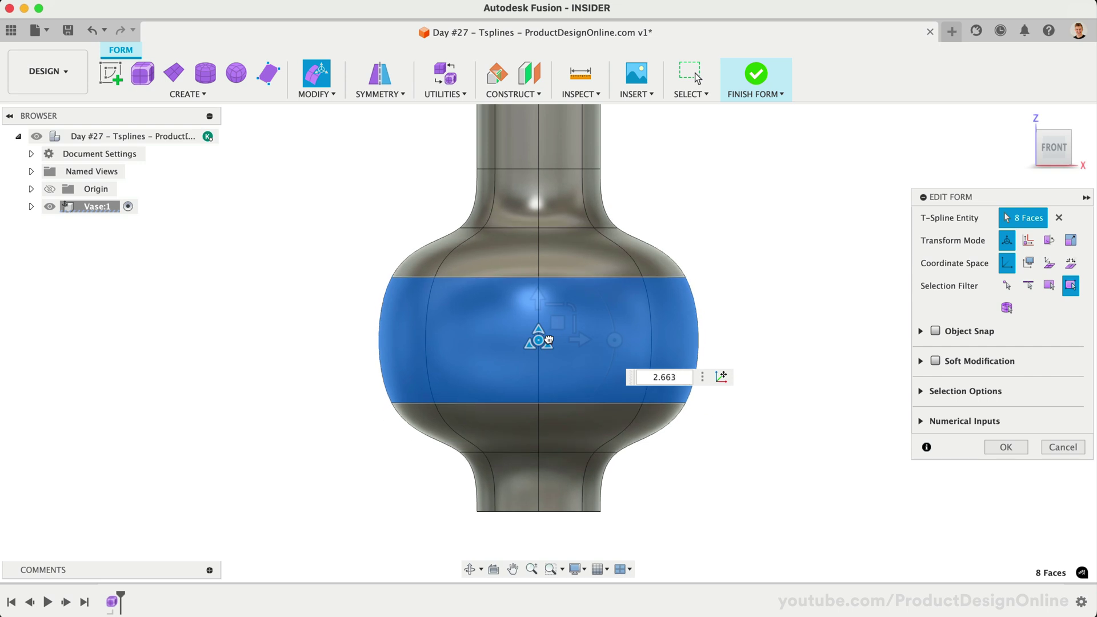
Undo the scaling of the third face ring and instead scale the second edge ring above the base uniformly by about 2.85
drag(549, 340, 549, 340)
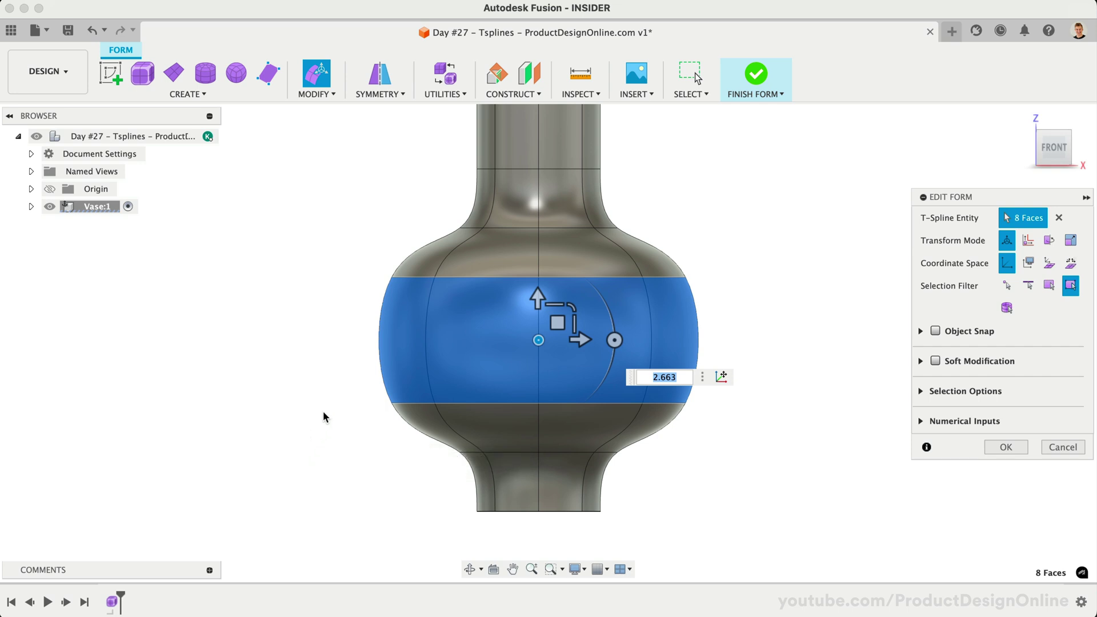
key(super+z)
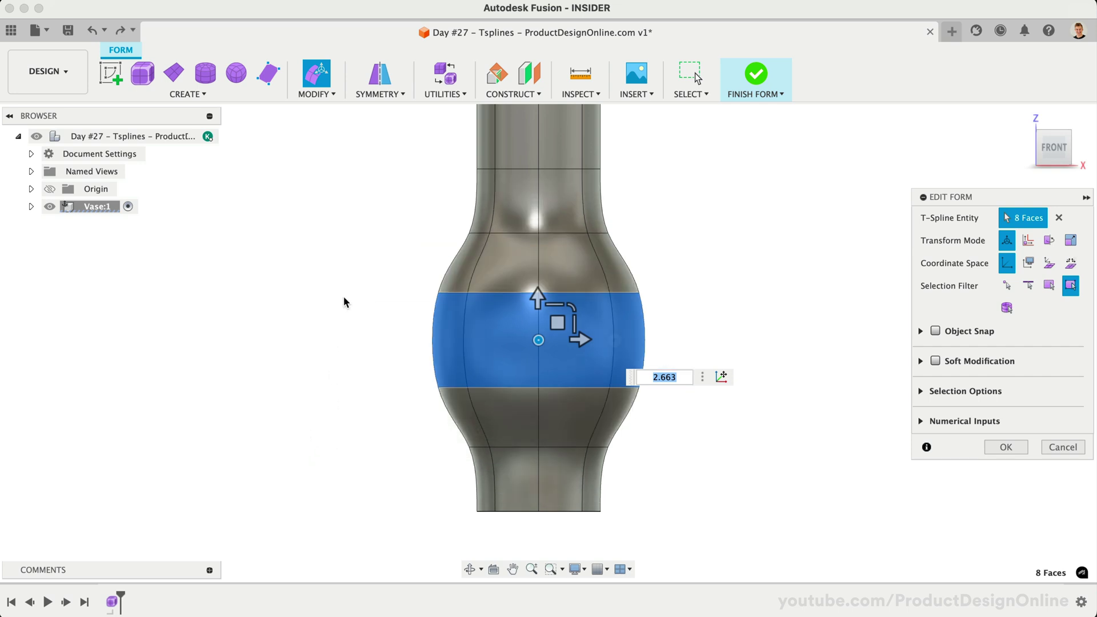
key(super+z)
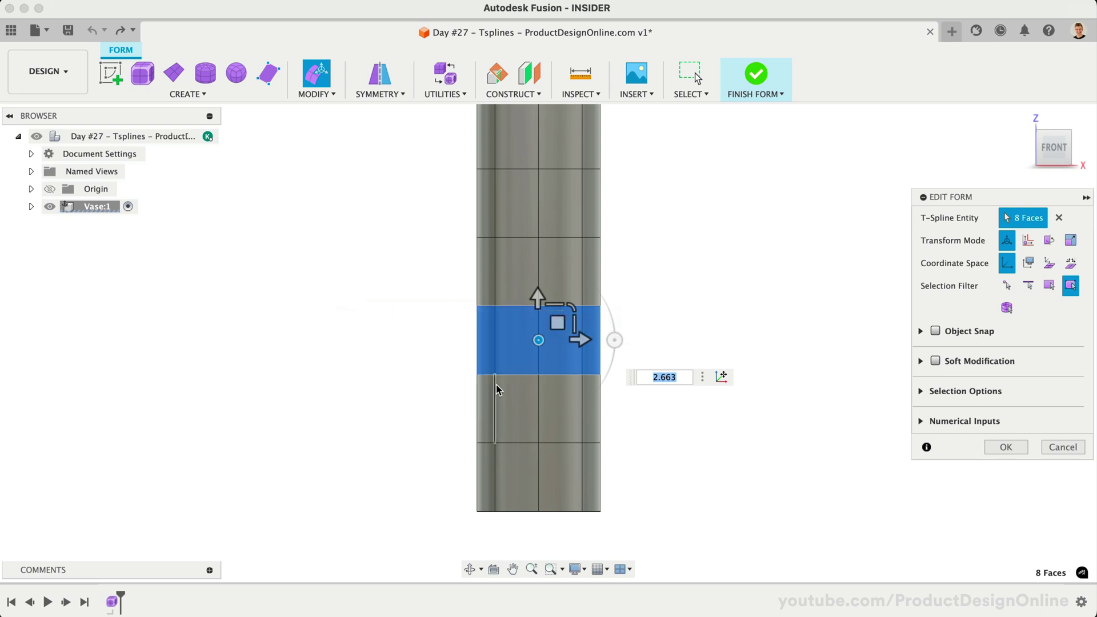
double_click(515, 377)
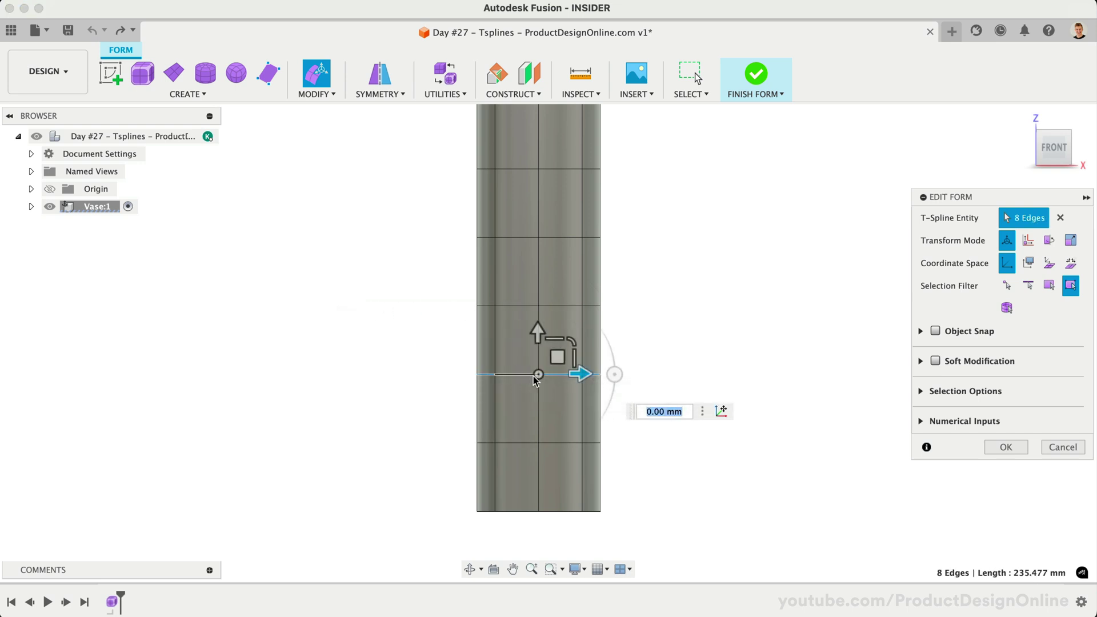
drag(538, 377, 486, 383)
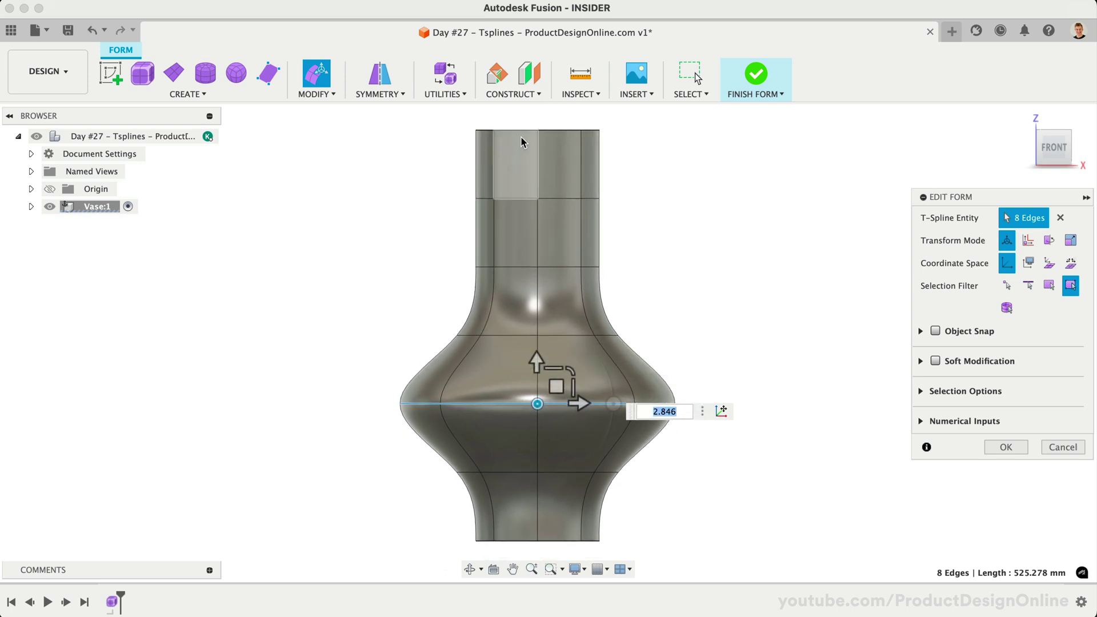
Try scaling only the cylinder's topmost edge ring uniformly by about 0.56, and undo that scaling
double_click(522, 132)
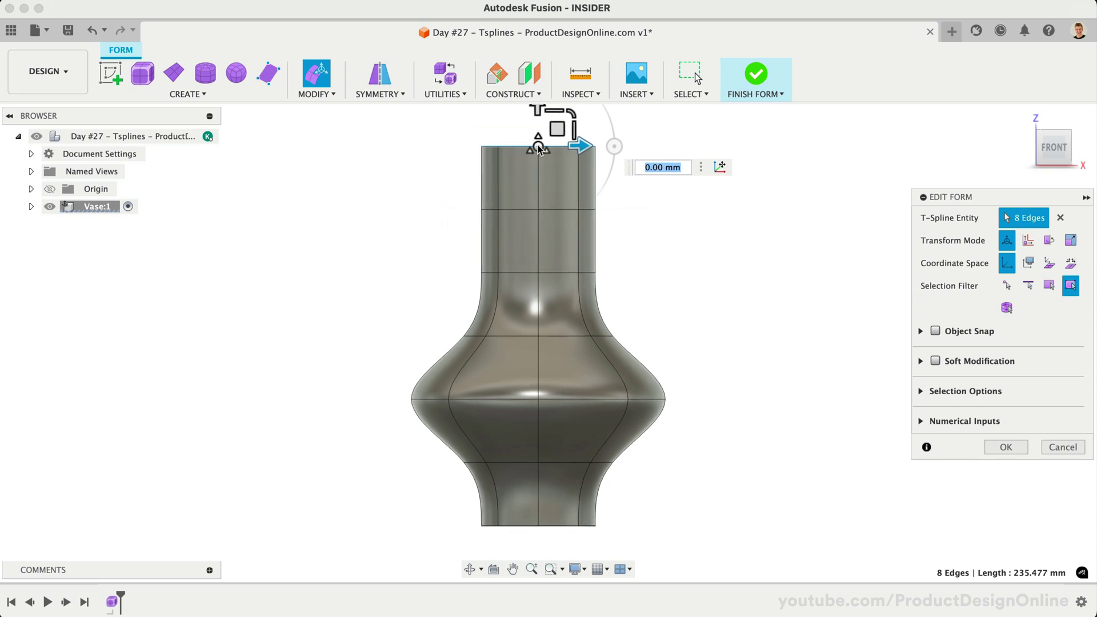
mouse_move(537, 150)
mouse_down()
mouse_move(523, 146)
mouse_move(547, 147)
mouse_up()
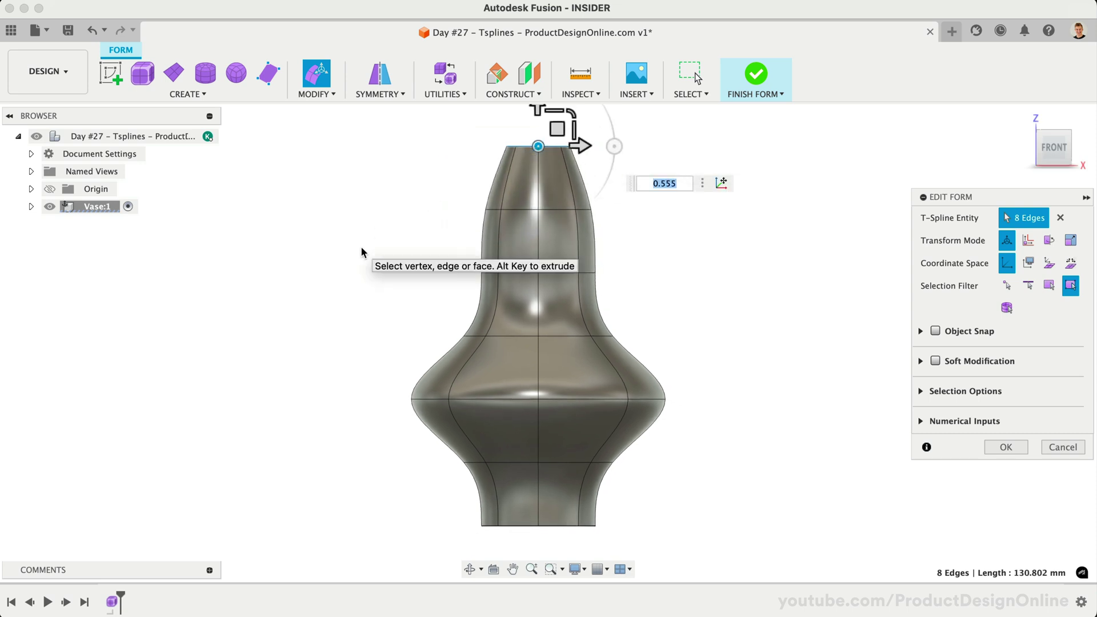
key(super+z)
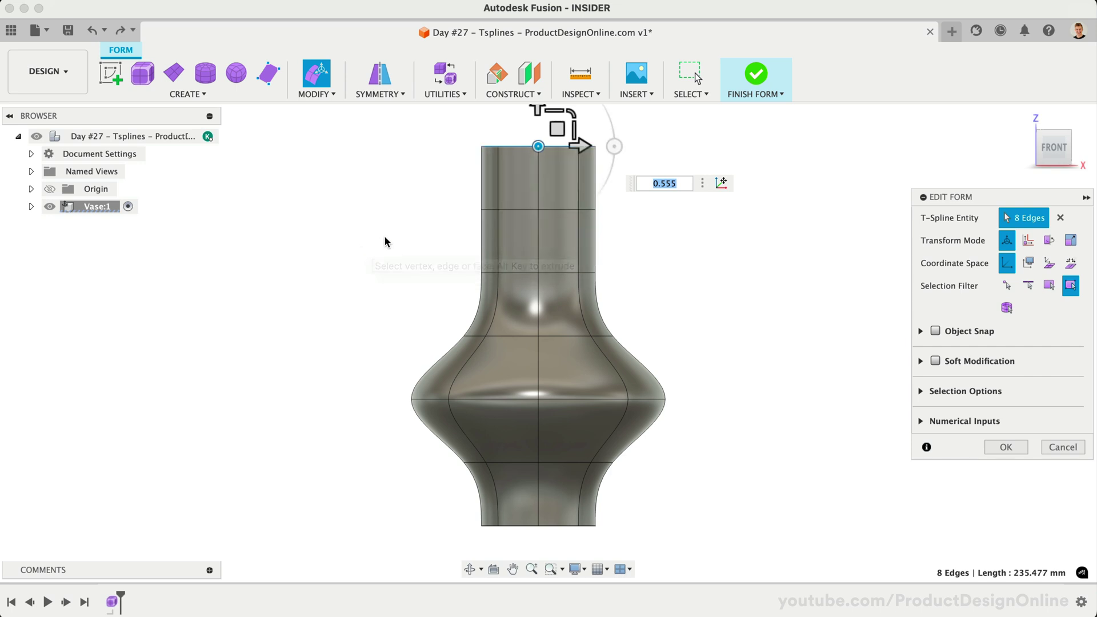
Add the next two edge rings below the top one to the selection and scale all three uniformly by about 0.54
shift+double_click(515, 210)
shift+double_click(519, 274)
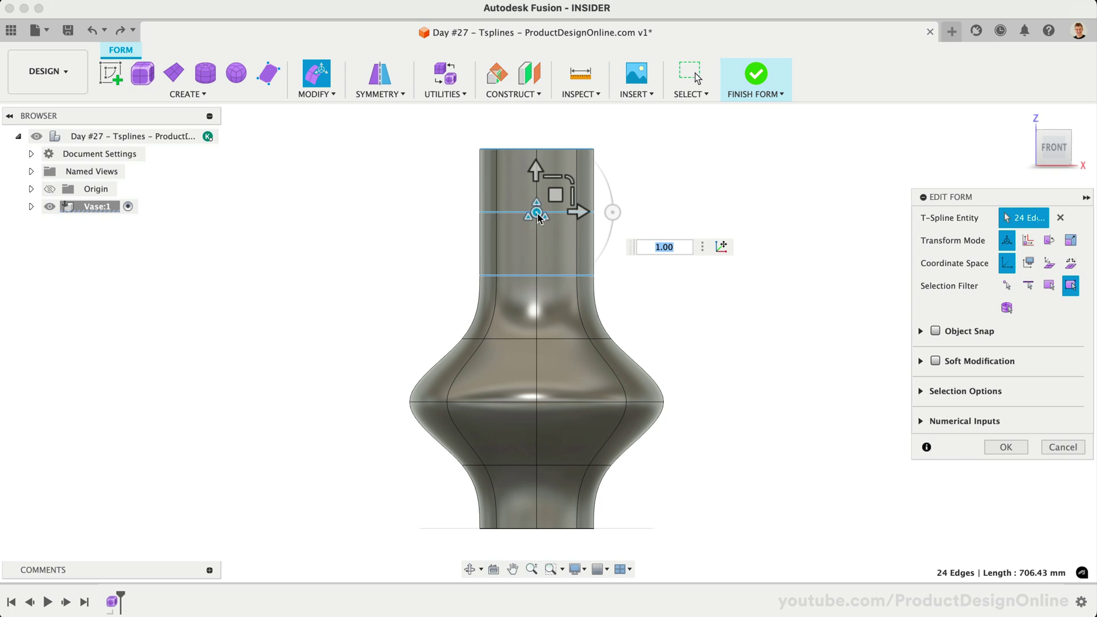
drag(538, 217, 527, 217)
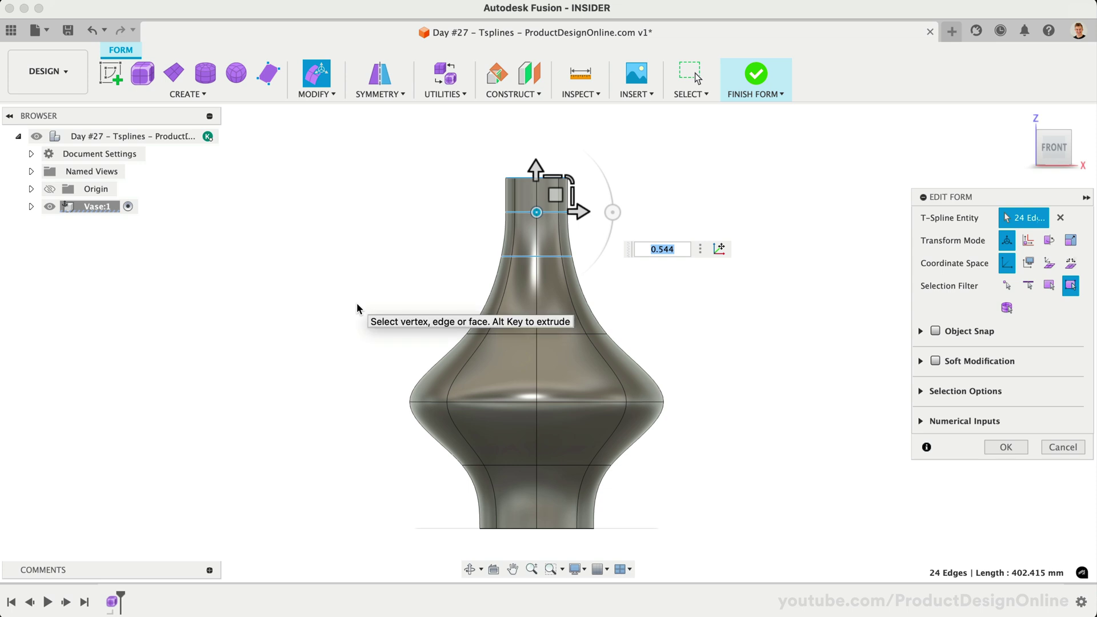
Try moving the neck's top edge ring straight up 35 mm without extruding it, and undo the move
scroll(357, 303, up, 5)
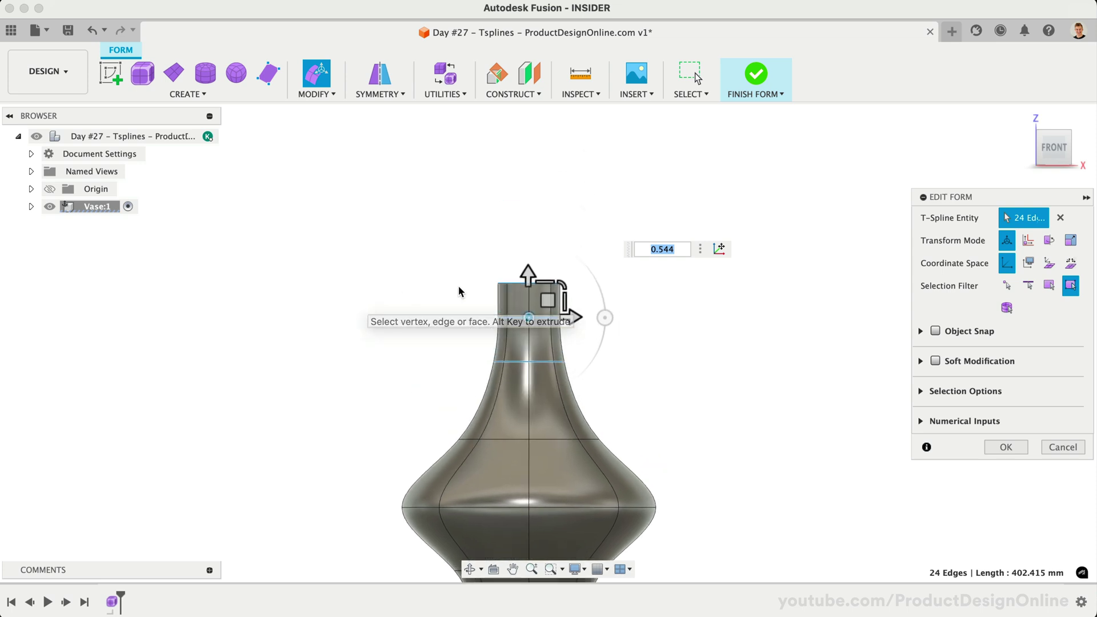
click(458, 181)
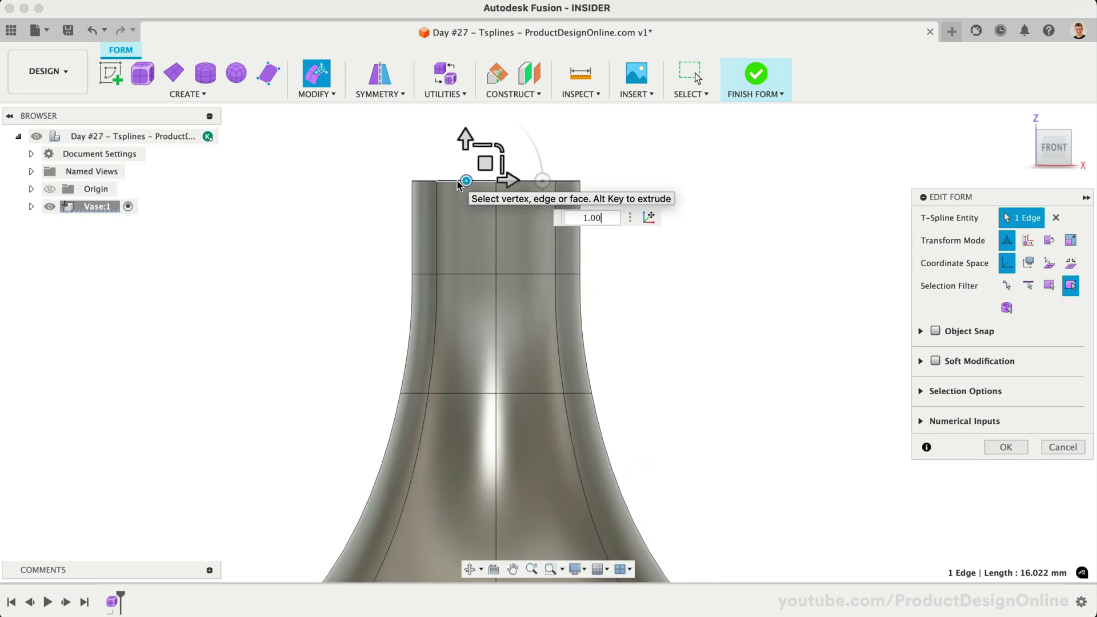
double_click(457, 180)
scroll(457, 179, up, 3)
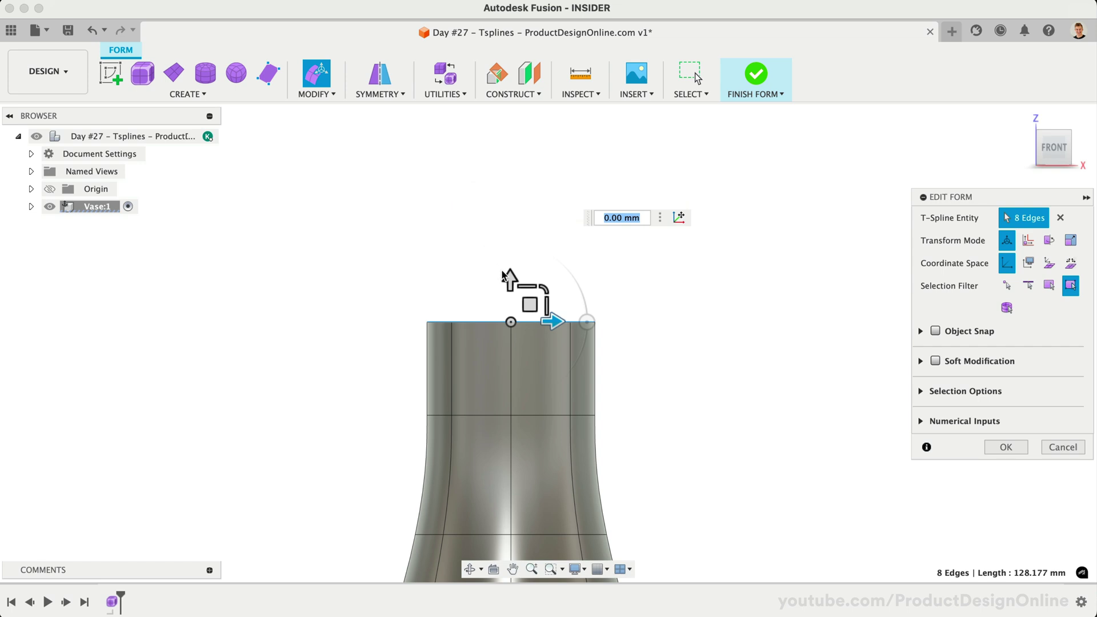
drag(510, 264, 516, 138)
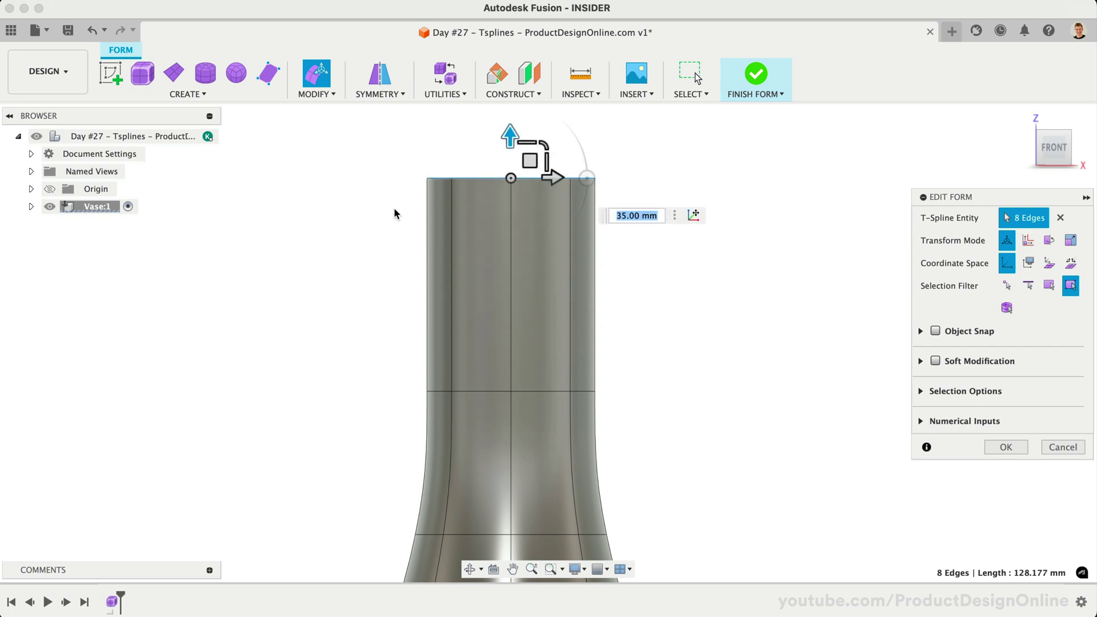
scroll(393, 208, down, 3)
key(super+z)
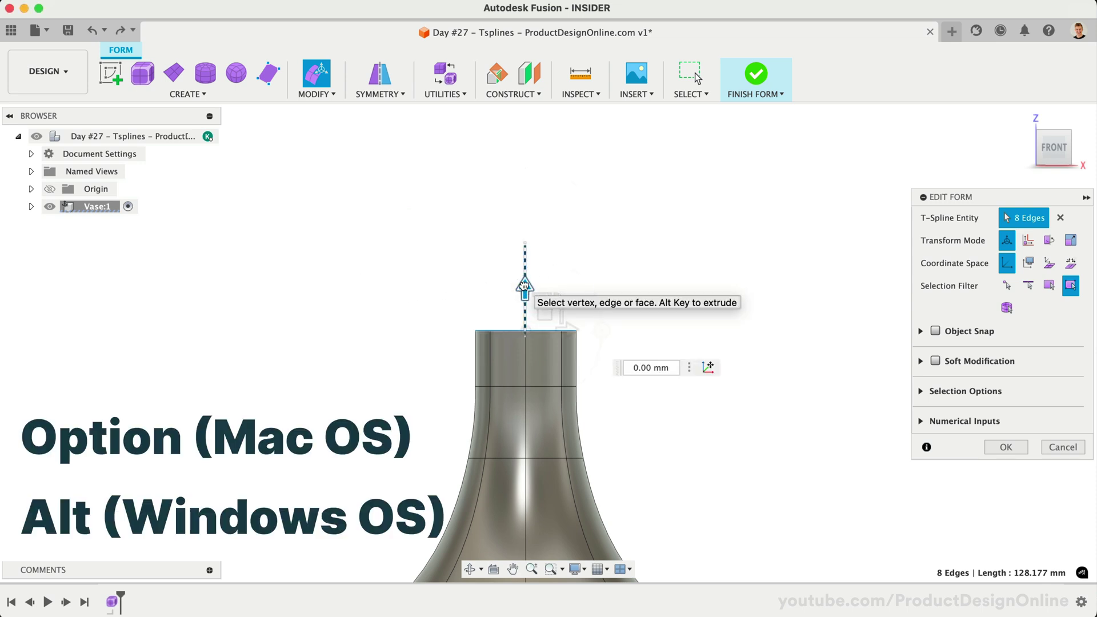
Extrude the neck's top edge ring upward 20 mm, continue extruding to 60 mm, and close the form edit
alt+drag(523, 285, 527, 229)
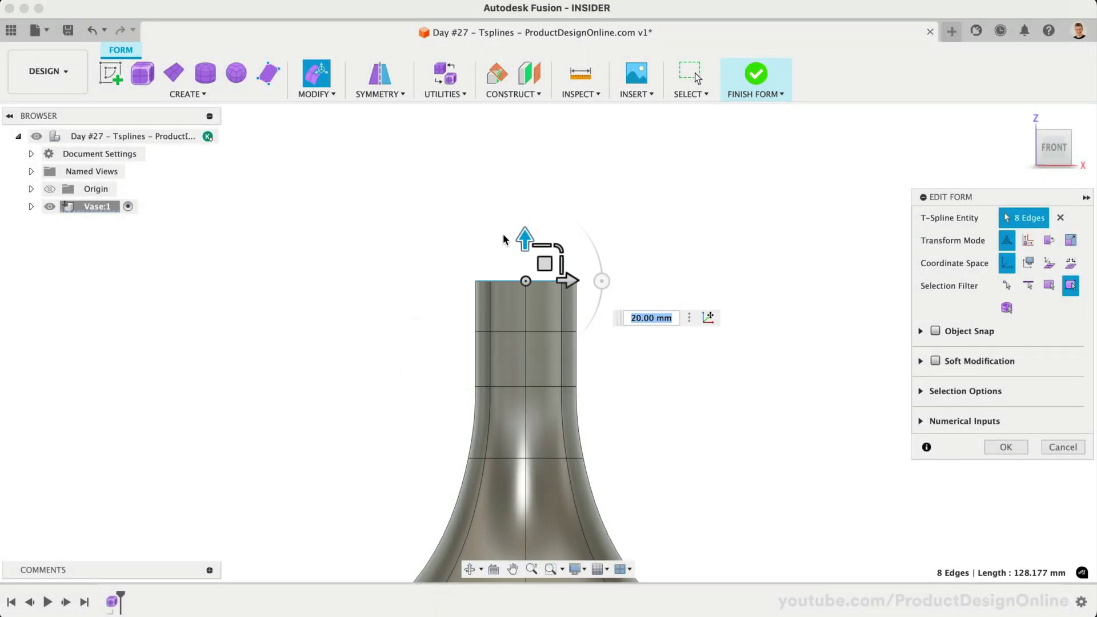
drag(526, 236, 528, 150)
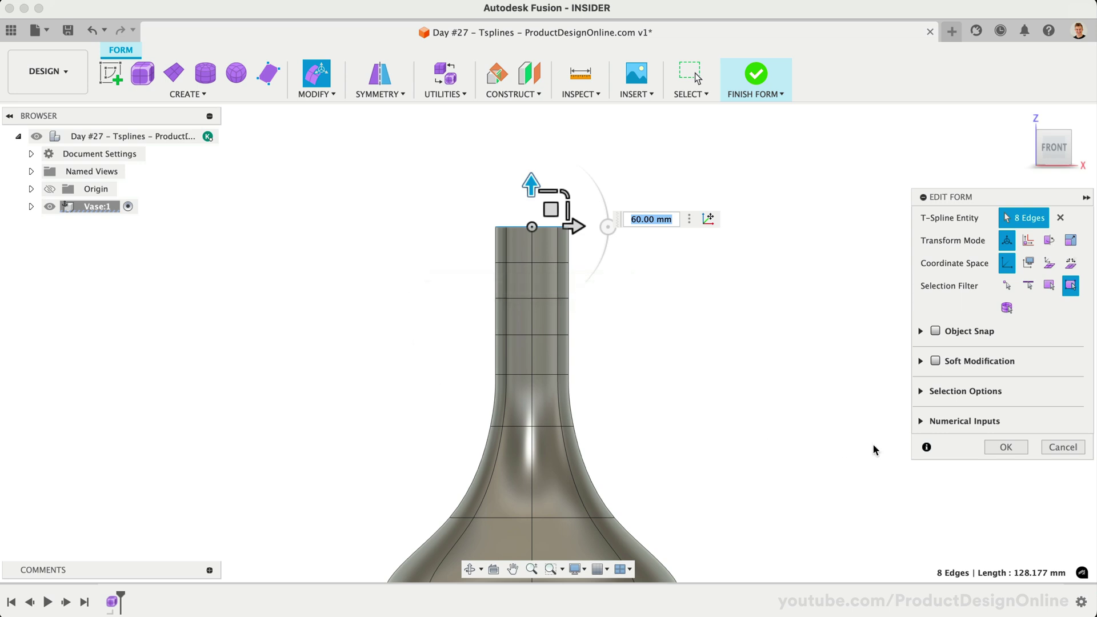
click(1061, 447)
Delete the extruded face rings from the top of the vase's neck
scroll(480, 183, down, 3)
drag(478, 182, 583, 276)
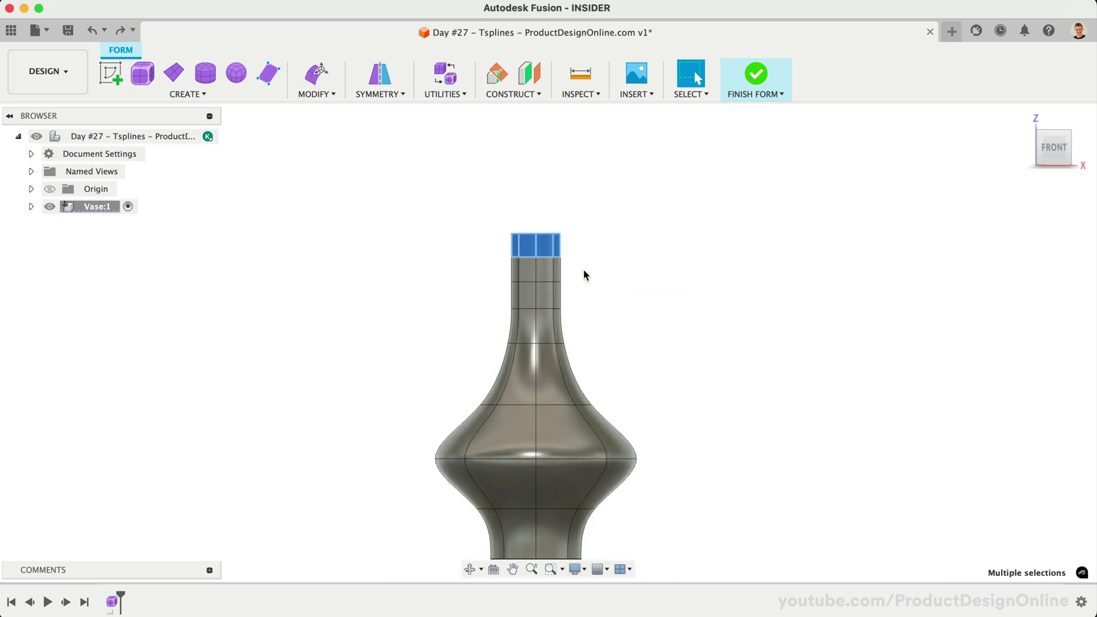
key(Delete)
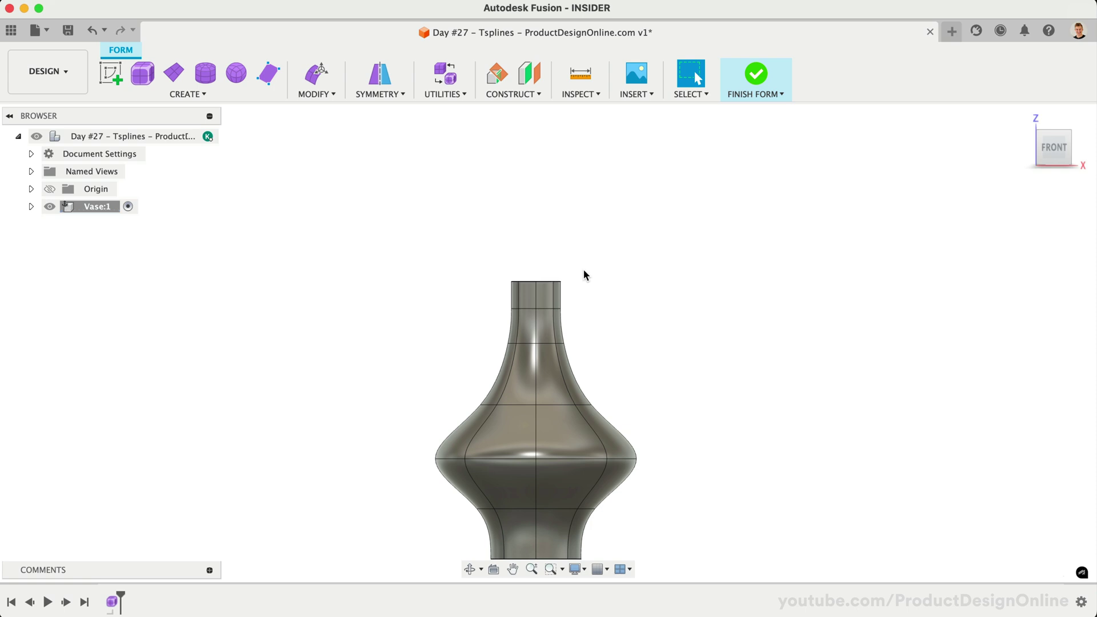
Flare the vase's opening by scaling its top edge ring uniformly by about 1.58 with Edit Form, and accept the edit
click(544, 281)
double_click(543, 283)
right_click(542, 281)
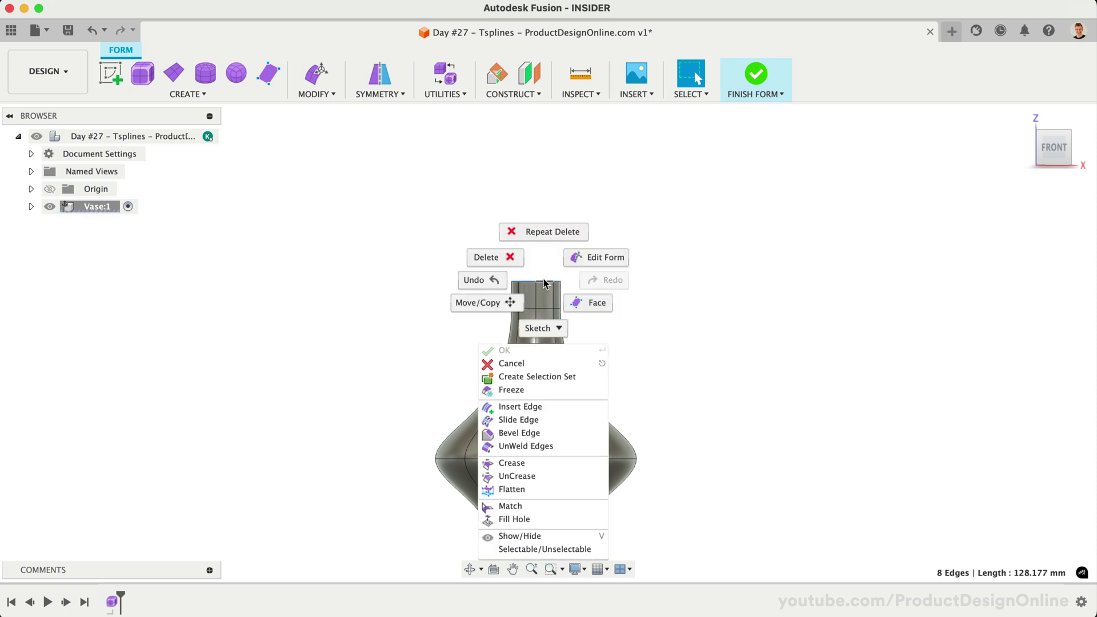
click(585, 257)
drag(536, 282, 523, 286)
click(1006, 447)
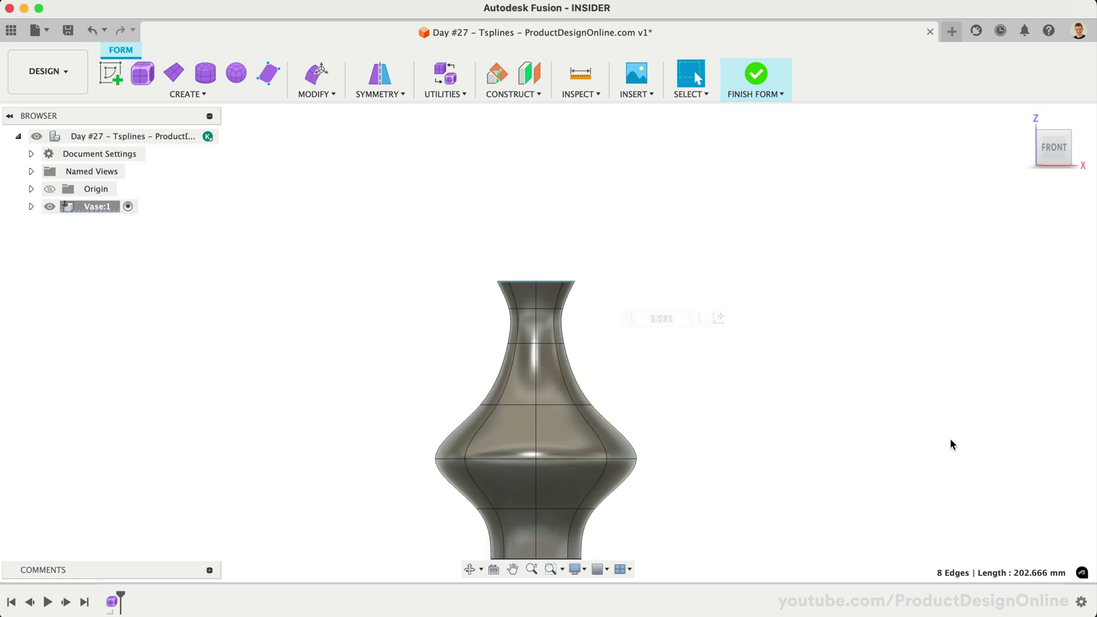
View the vase in isometric orientation, finish the form, and expand the Vase component down to its bodies
click(1022, 117)
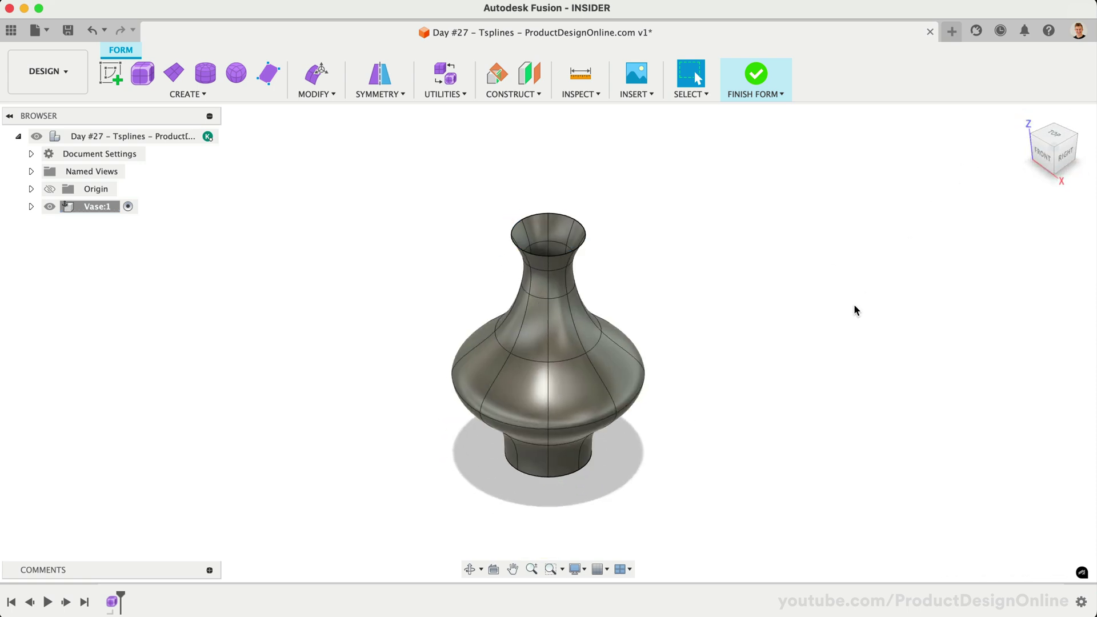
scroll(655, 320, up, 5)
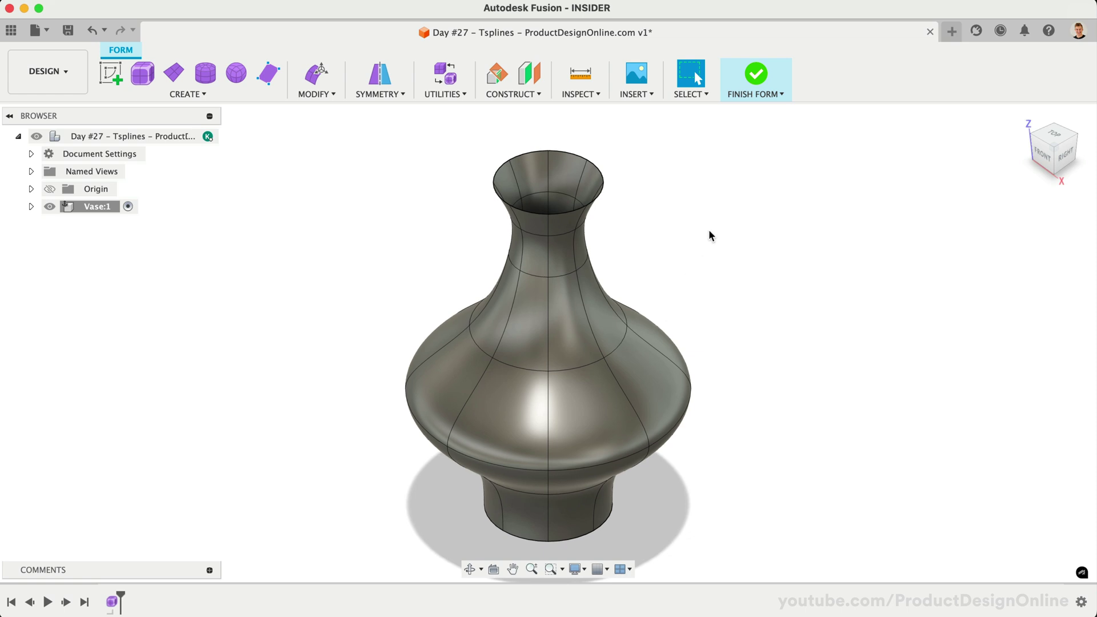
click(759, 73)
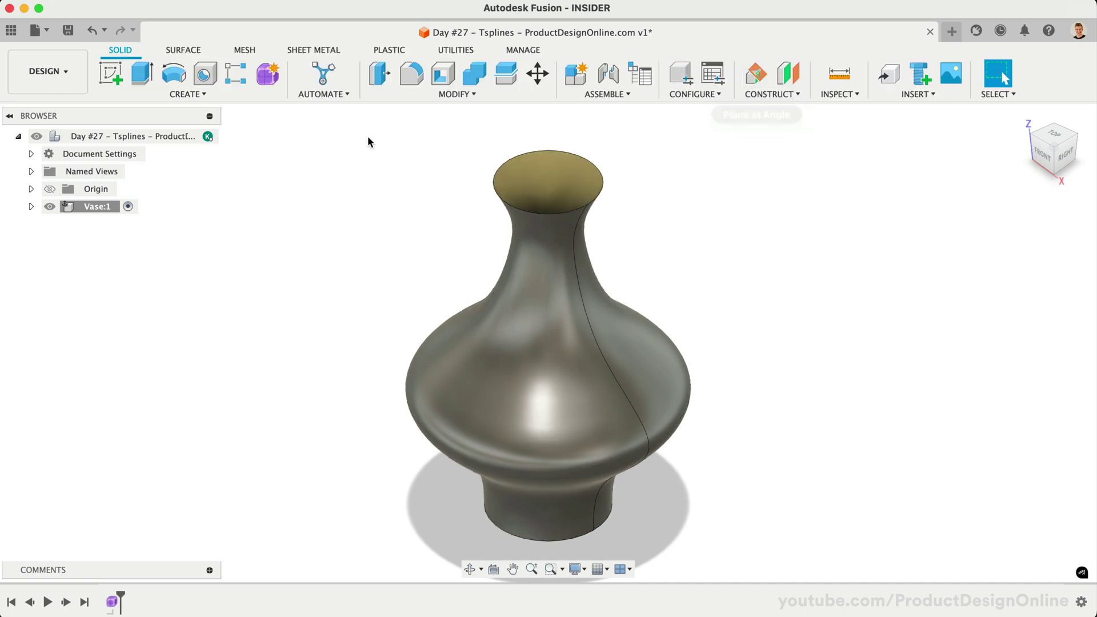
click(32, 206)
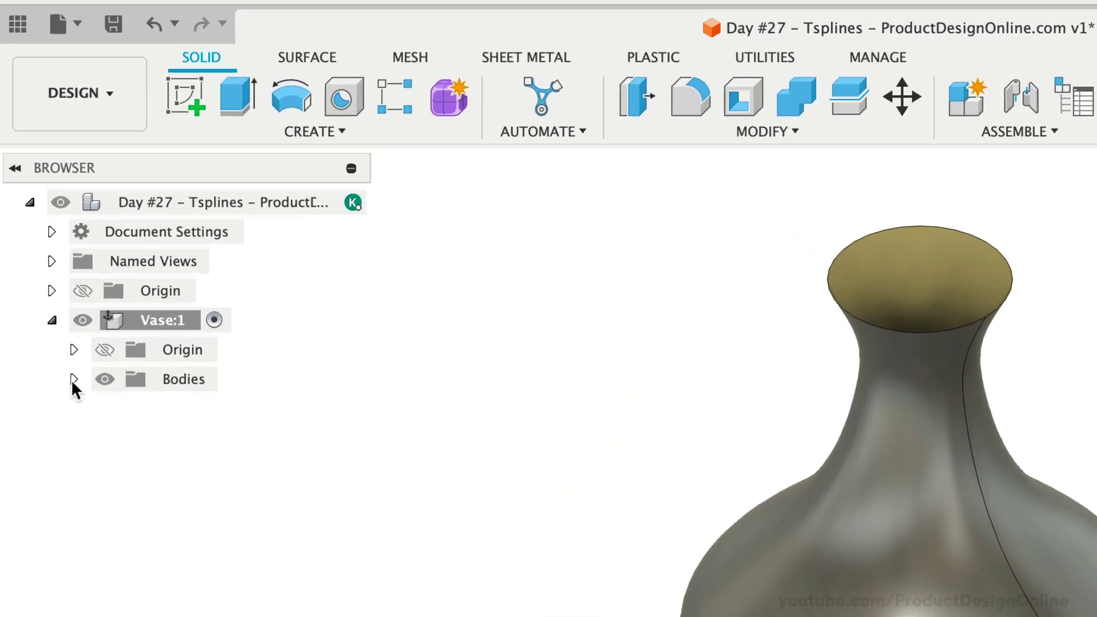
click(44, 242)
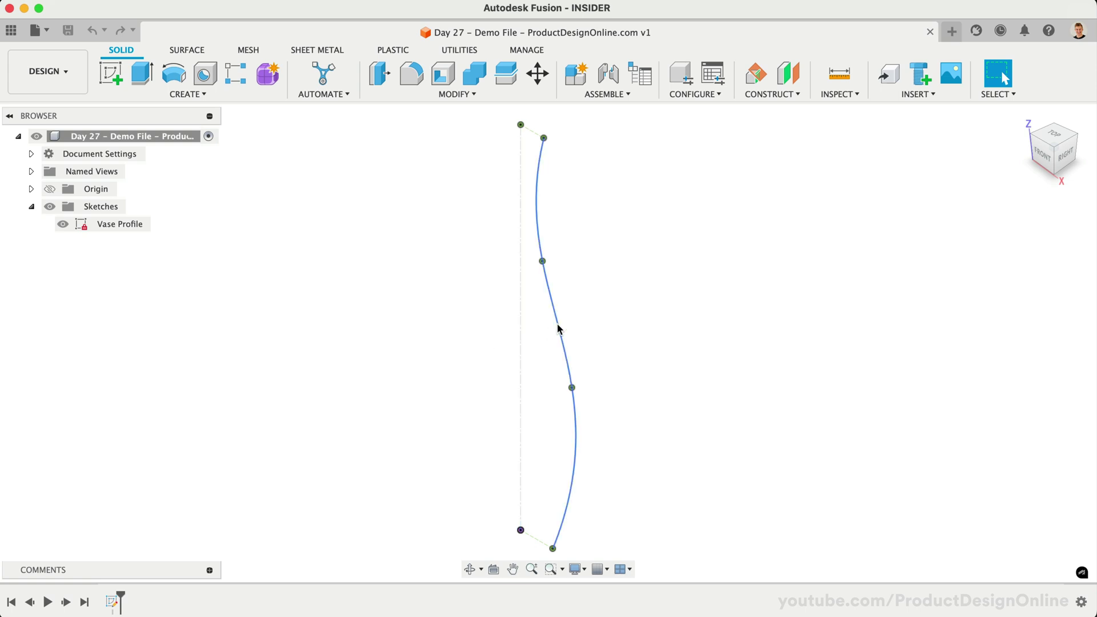
In the demo file, create a form and fully revolve the Vase Profile spline around its vertical construction line as a T-Spline
click(268, 73)
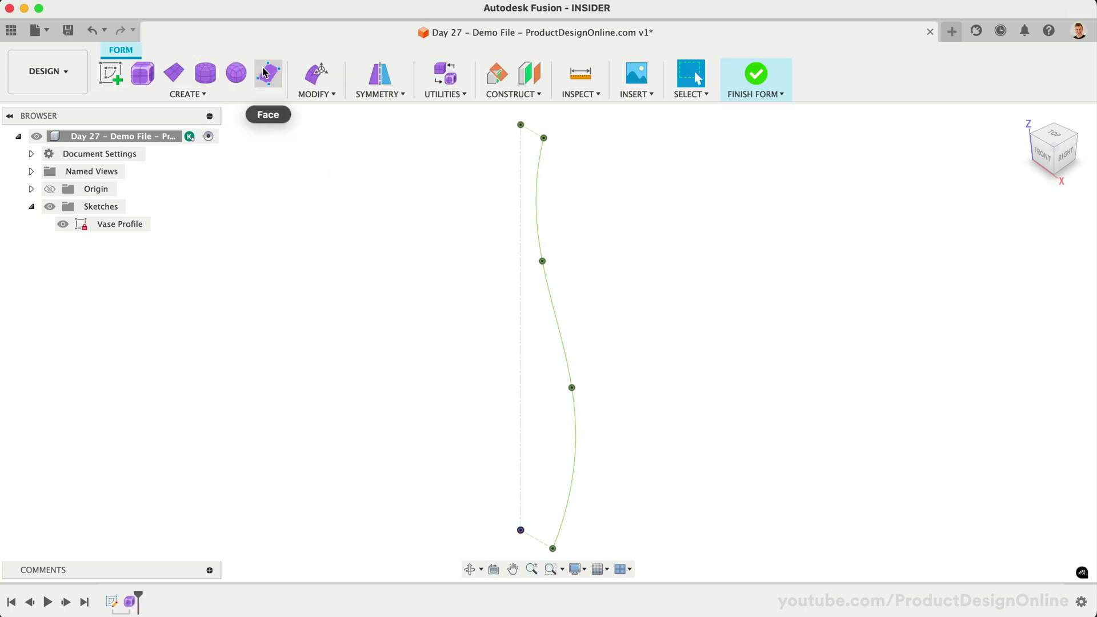
click(216, 94)
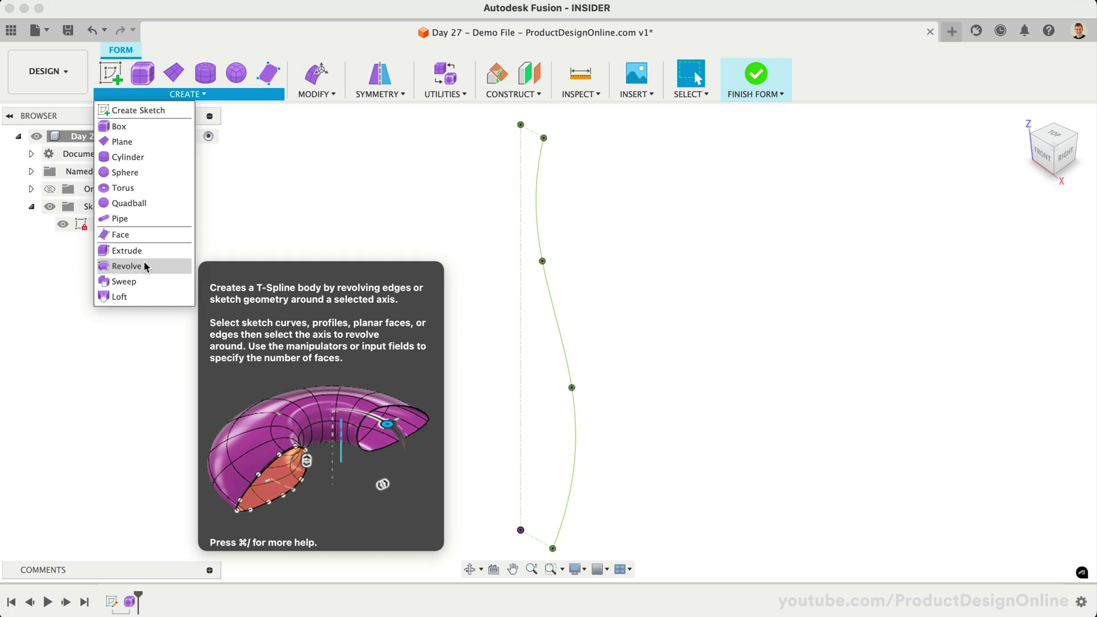
click(146, 266)
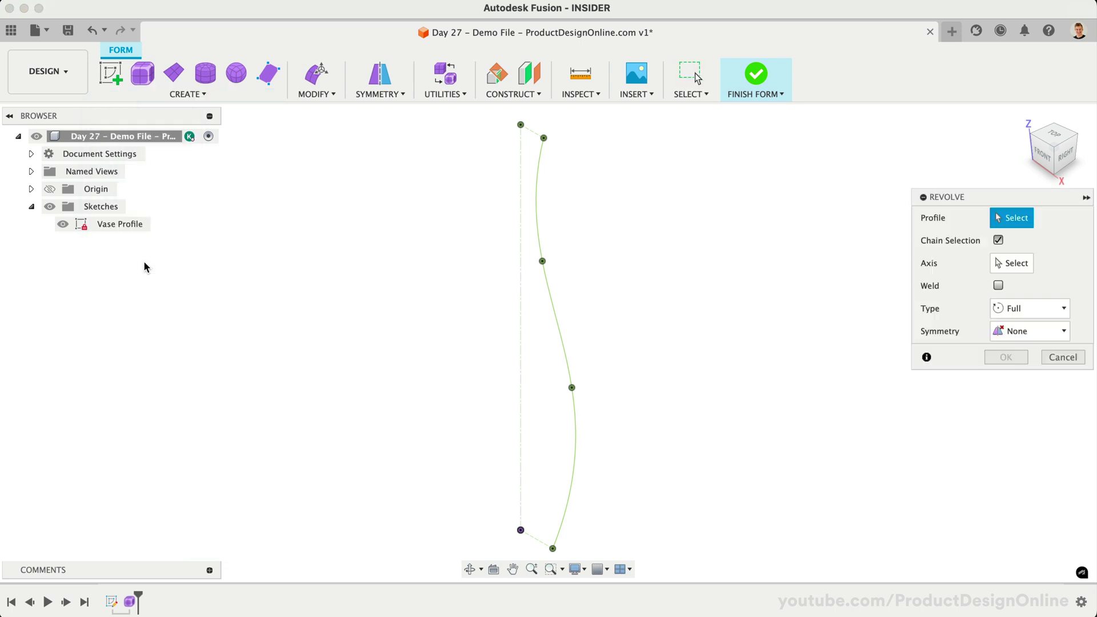
click(546, 280)
click(989, 264)
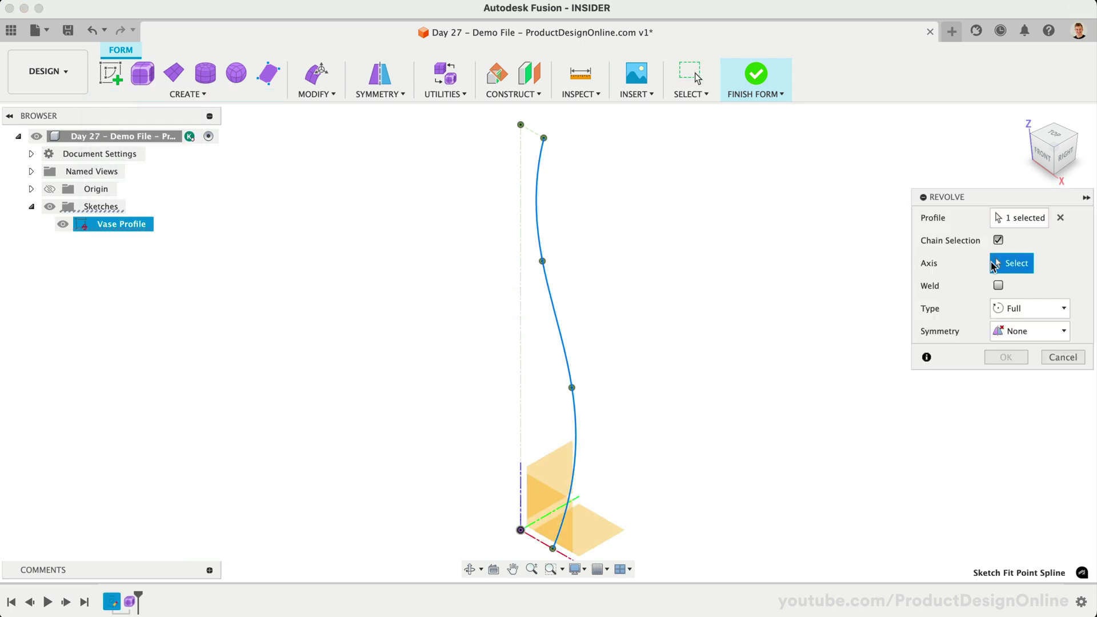
click(520, 307)
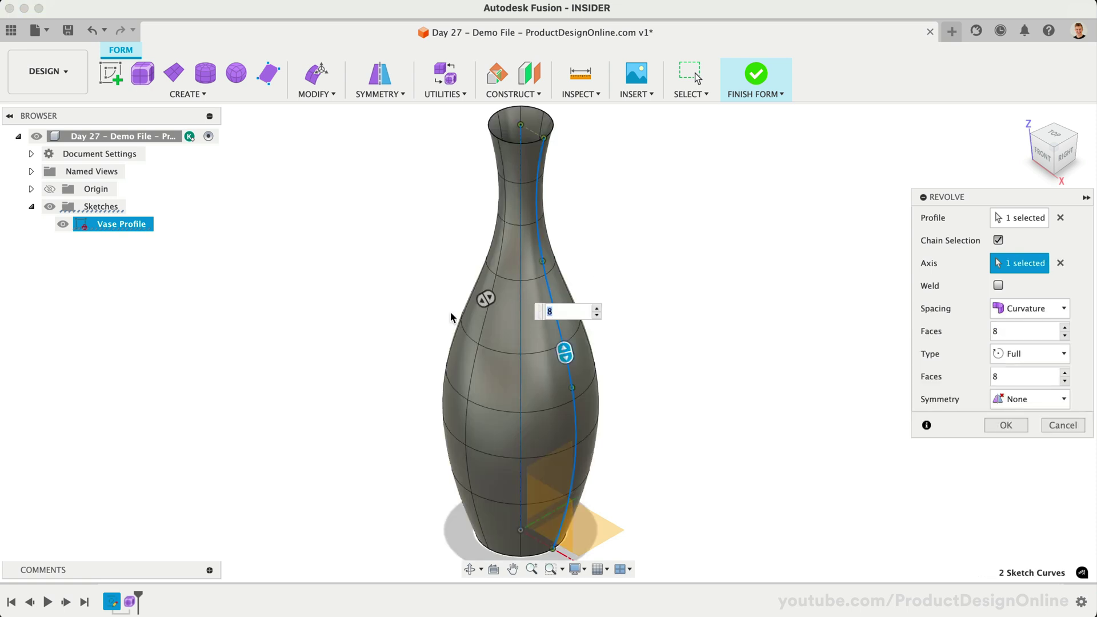
Set the revolve to 4 faces along the profile and 20 faces around the axis
click(1041, 160)
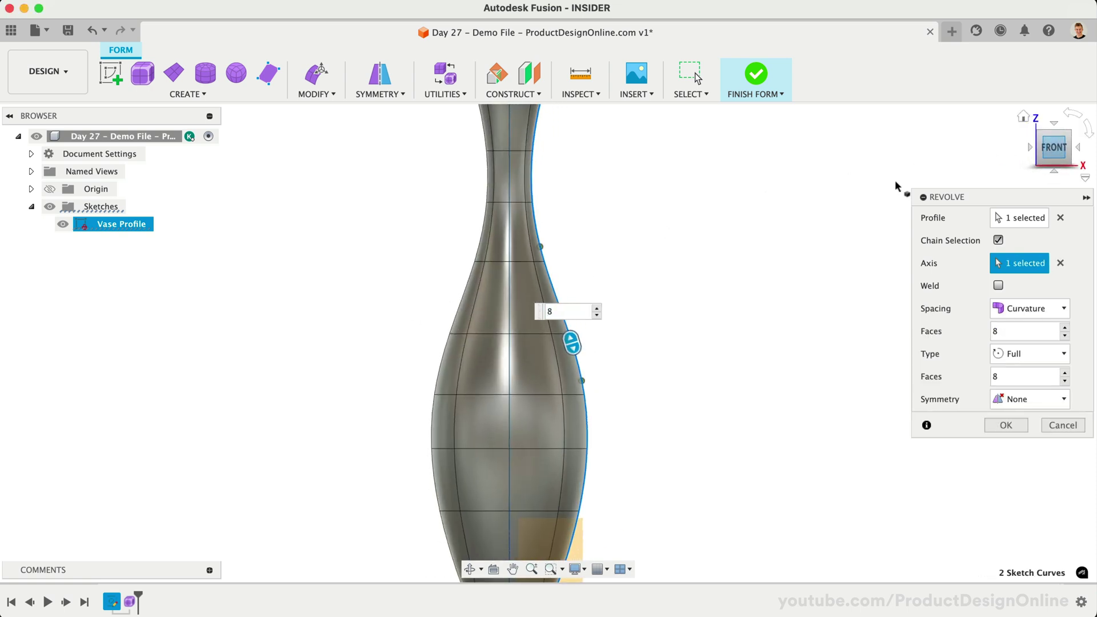
click(1012, 333)
drag(1012, 333, 971, 339)
text(4)
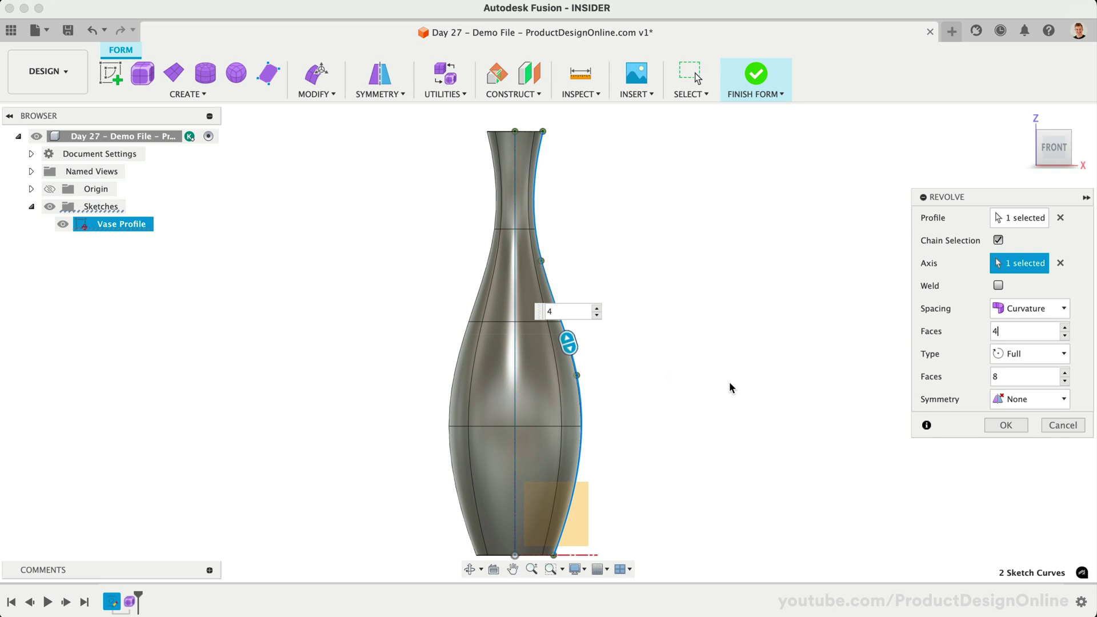
drag(1017, 376, 974, 378)
text(20)
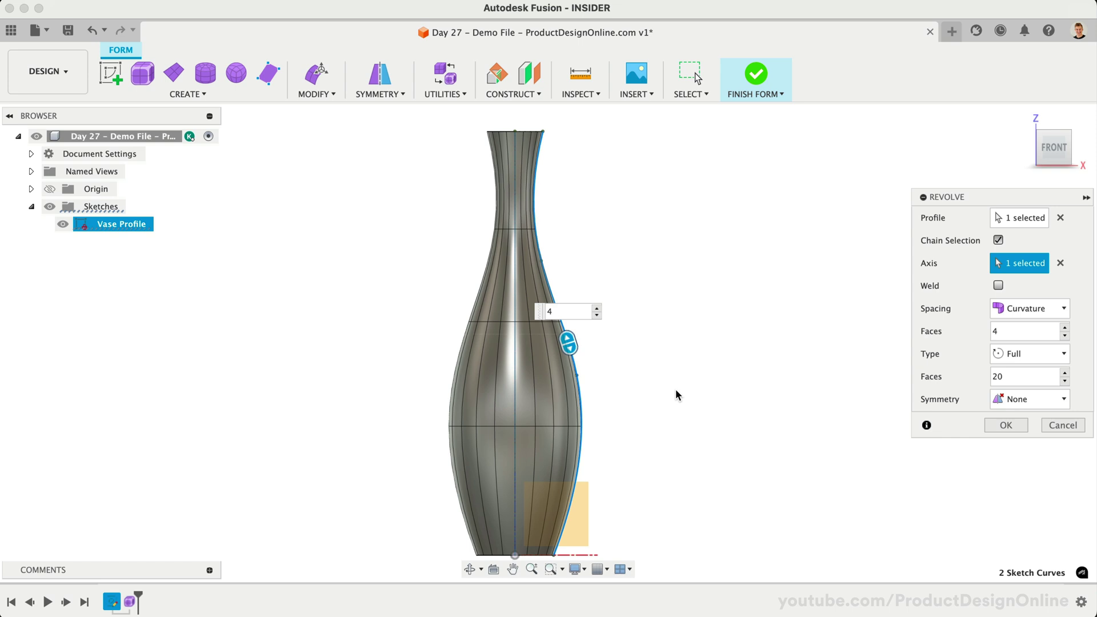
Apply Circular symmetry to the revolve and accept the T-Spline vase
click(1013, 404)
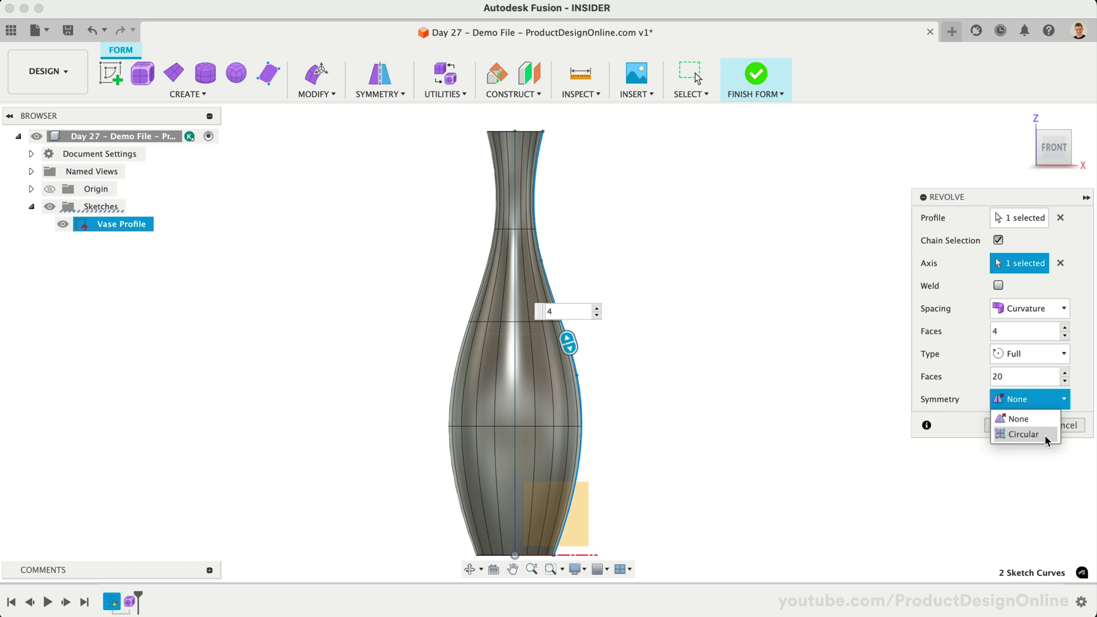
click(1024, 434)
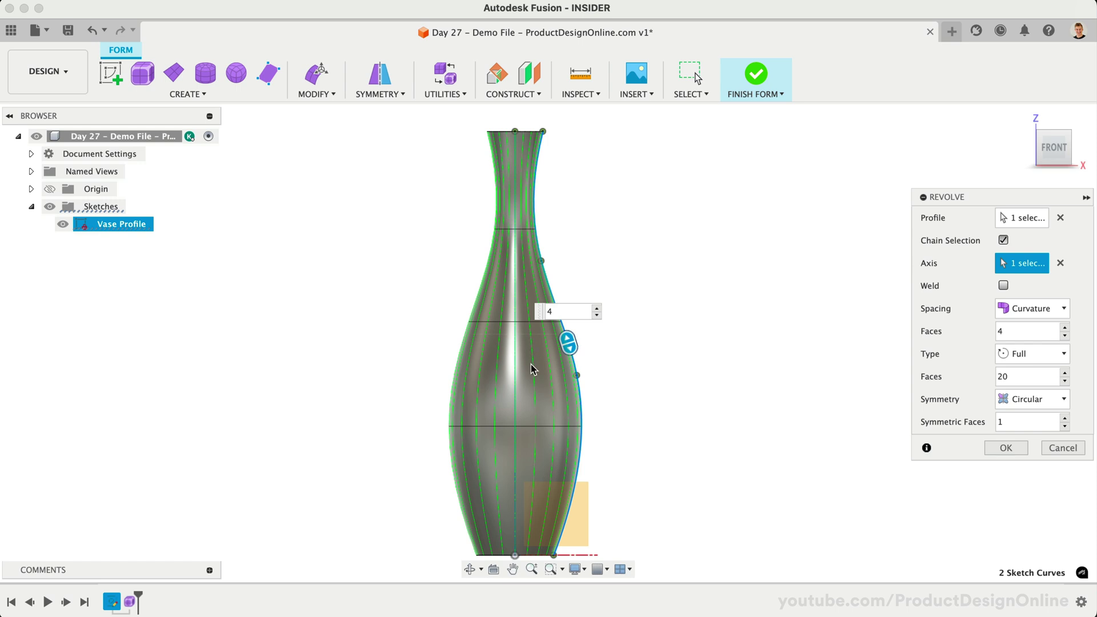
click(1007, 447)
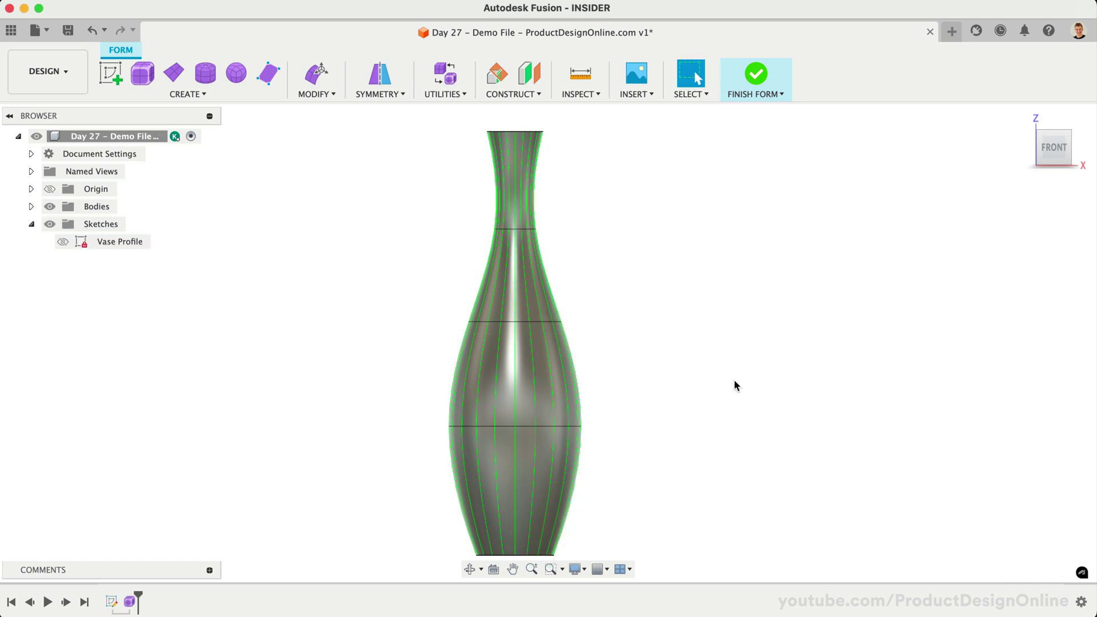
Insert a single-sided edge at location 0.1 beside one full-height vertical edge of the vase, in Simple mode
double_click(534, 367)
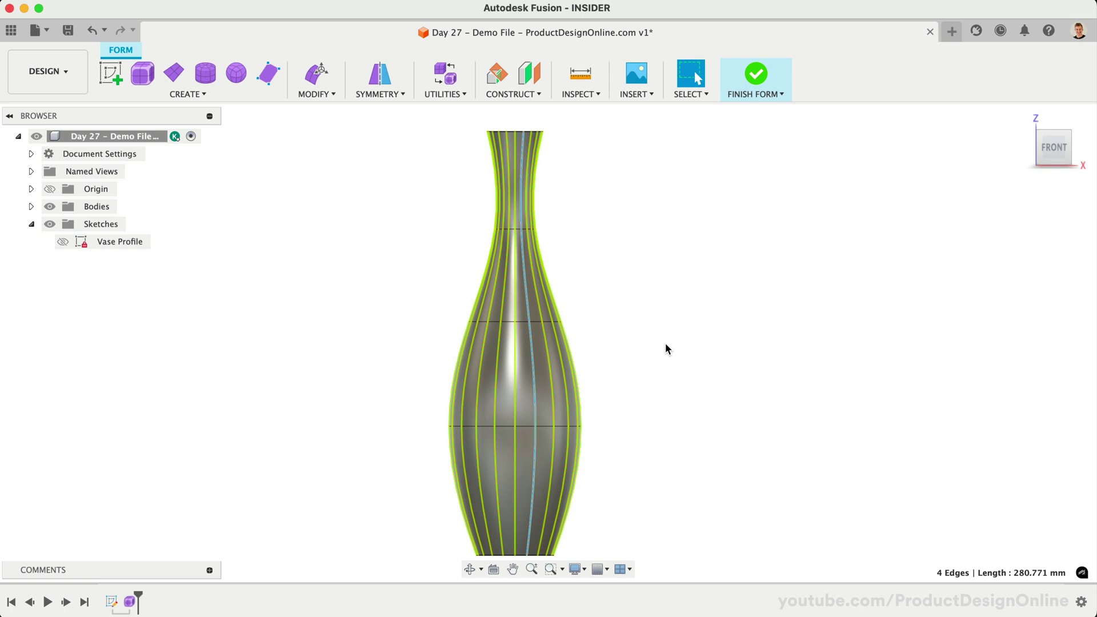
scroll(666, 347, down, 3)
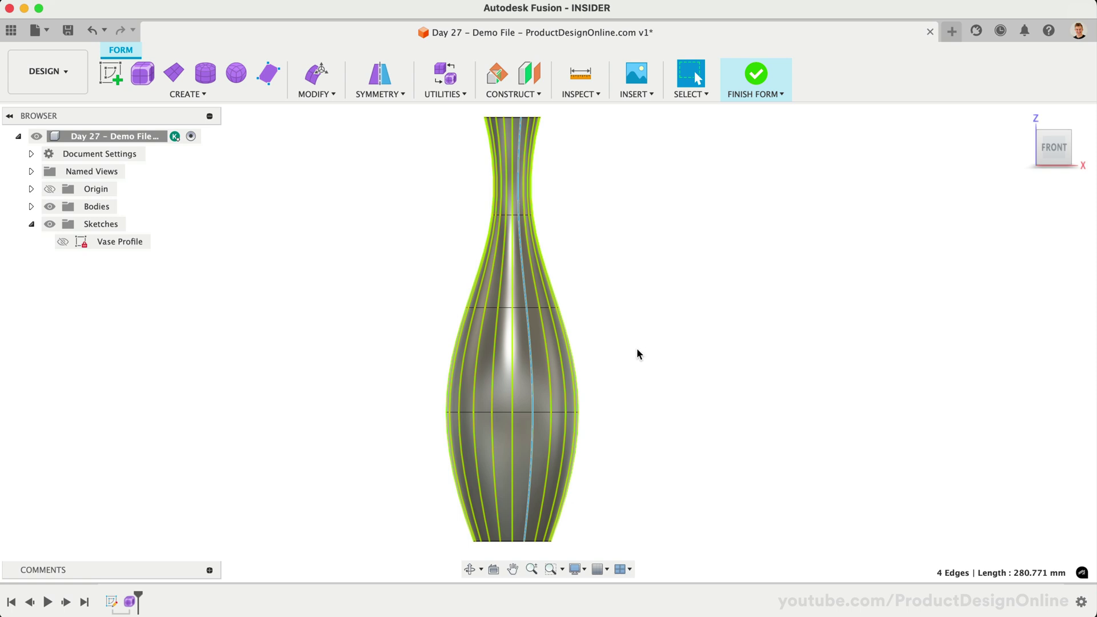
right_click(530, 343)
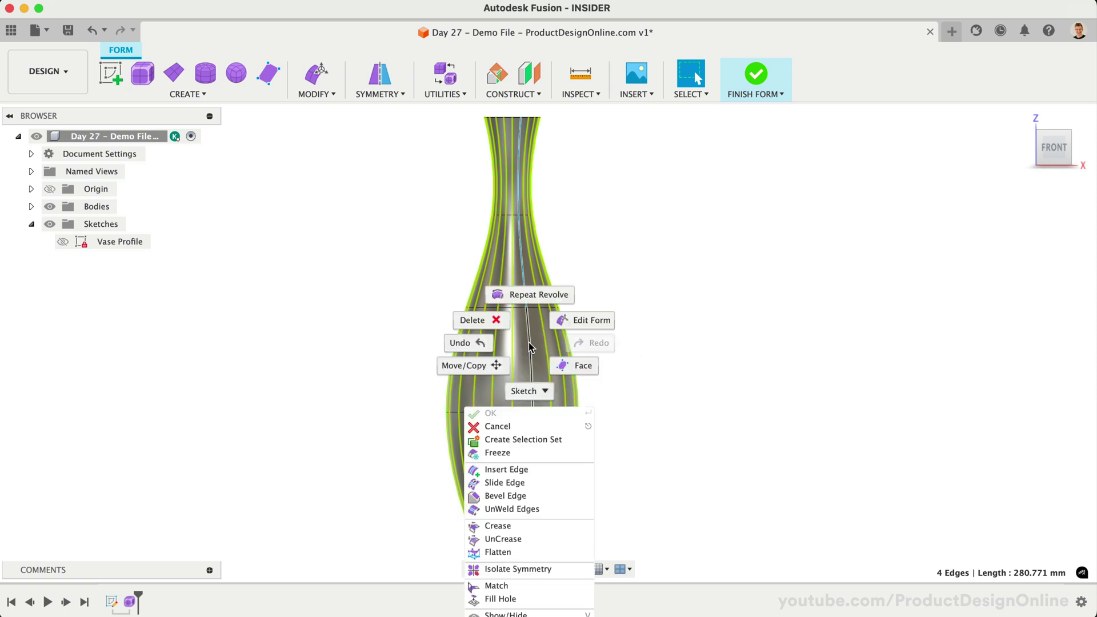
click(533, 476)
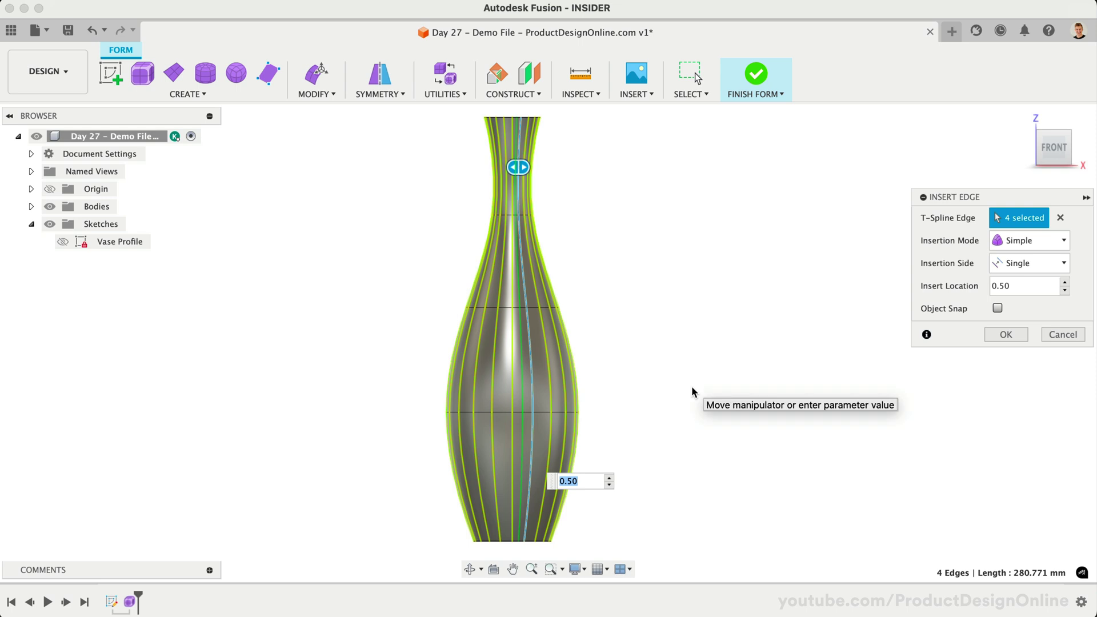
text(.1)
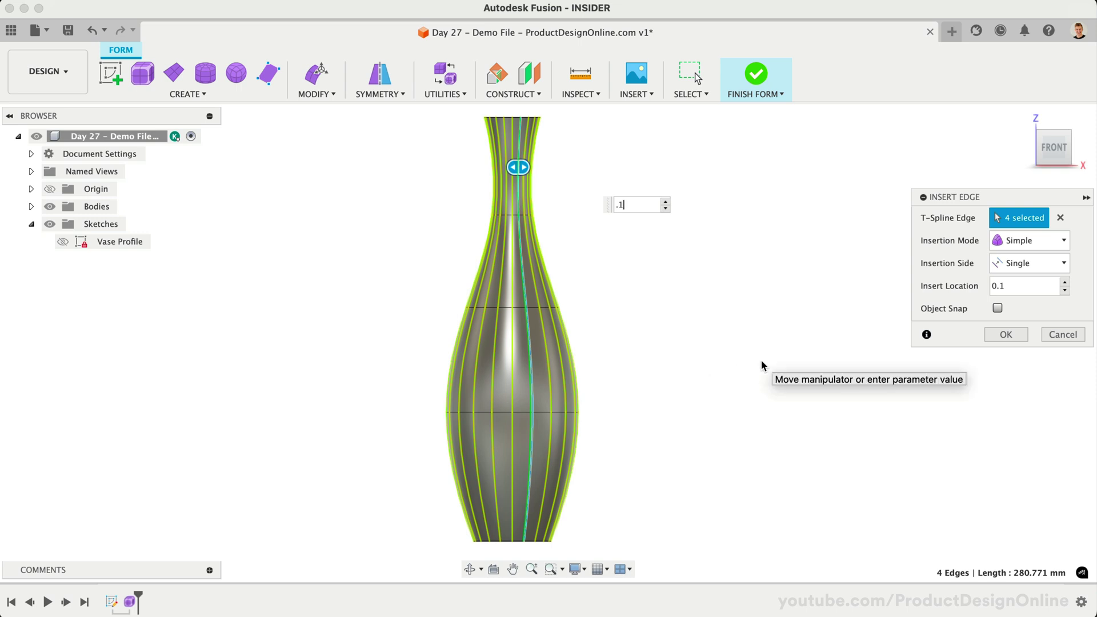
click(1007, 336)
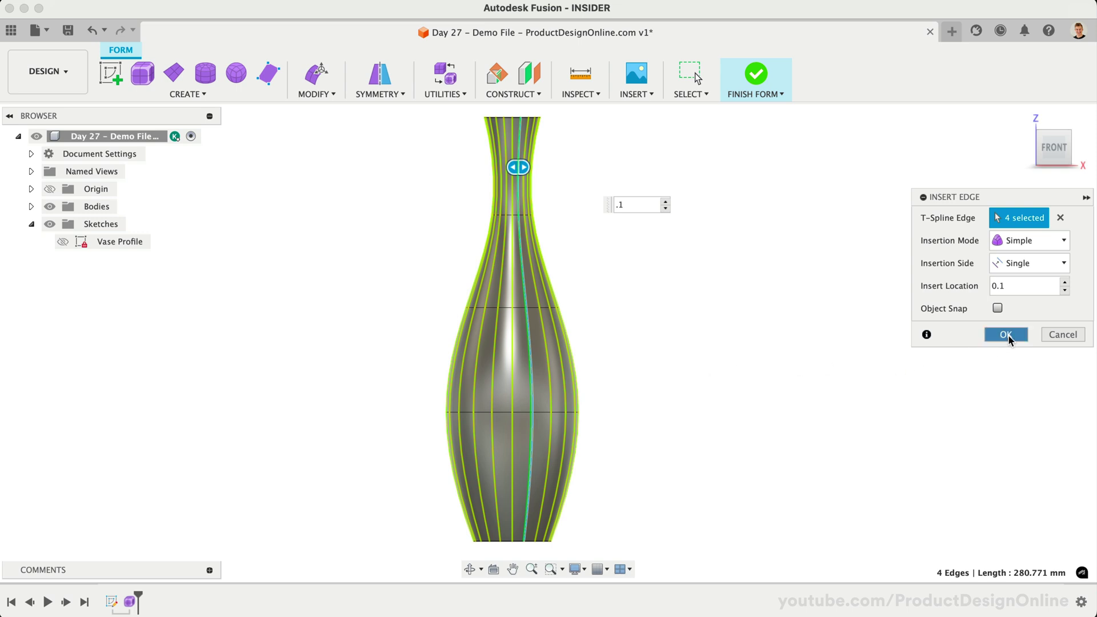
Crease one full-height vertical edge of the vase together with its symmetric copies
scroll(537, 439, up, 3)
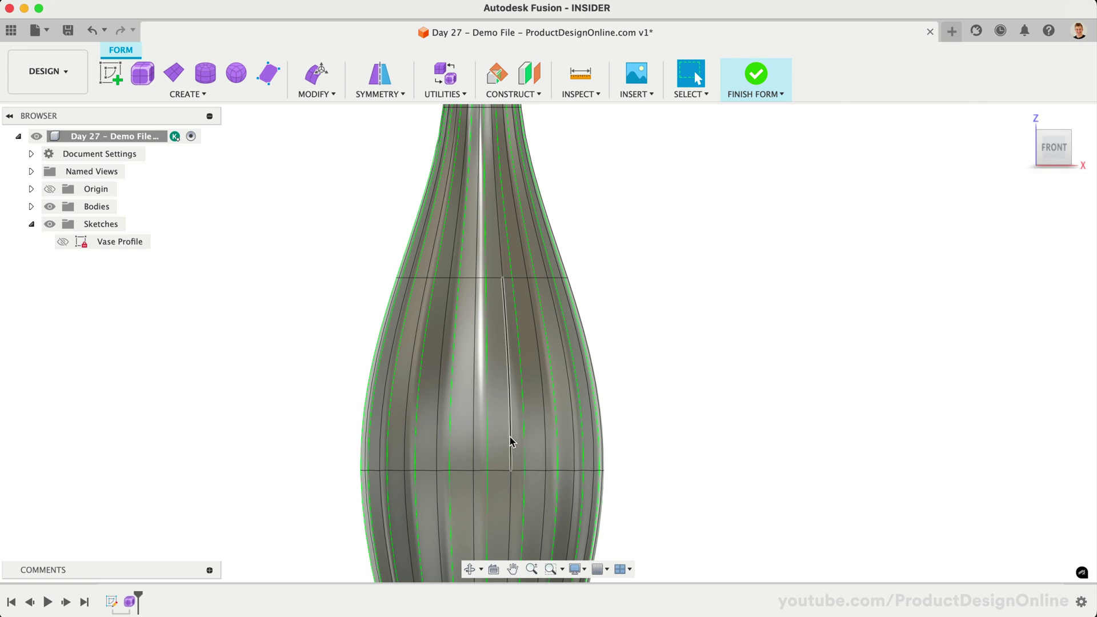
double_click(510, 442)
click(651, 417)
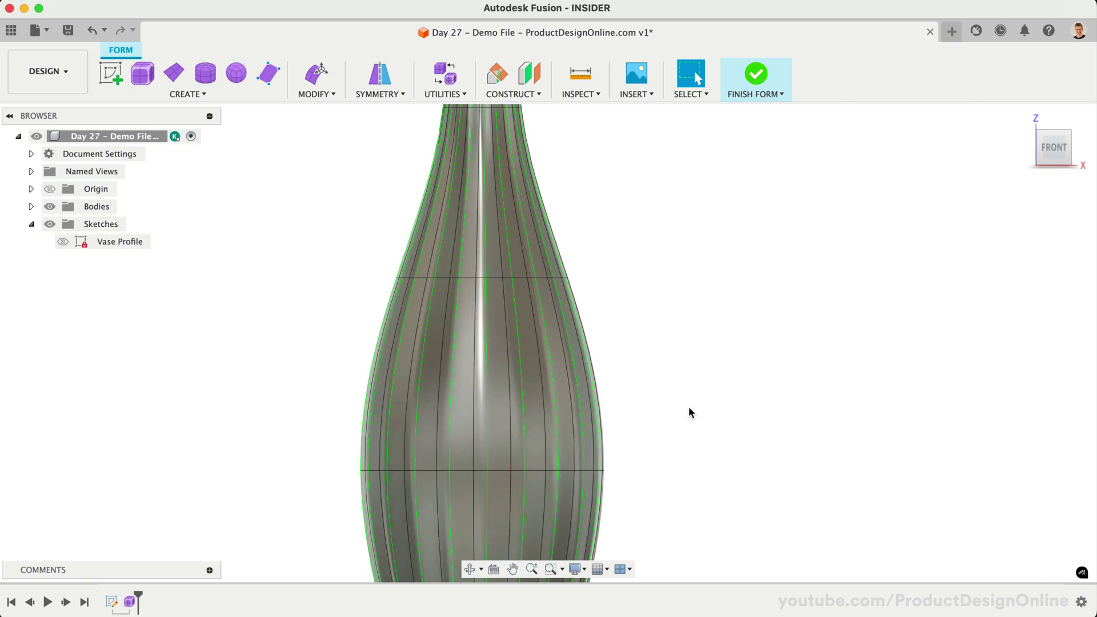
click(516, 393)
scroll(548, 372, down, 3)
click(651, 348)
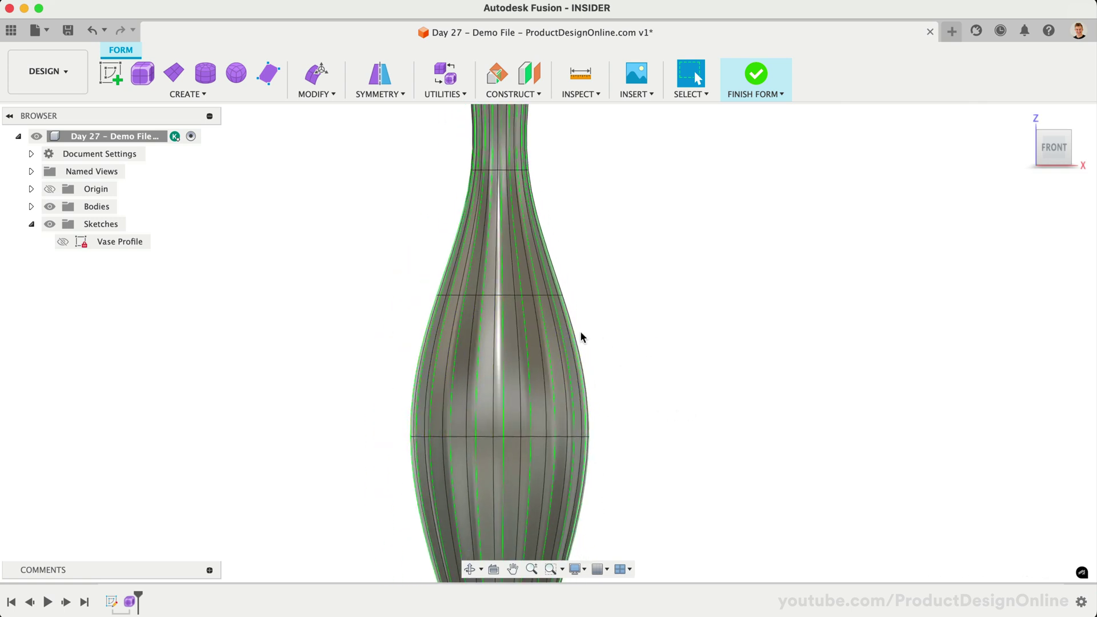
double_click(526, 328)
scroll(523, 332, down, 4)
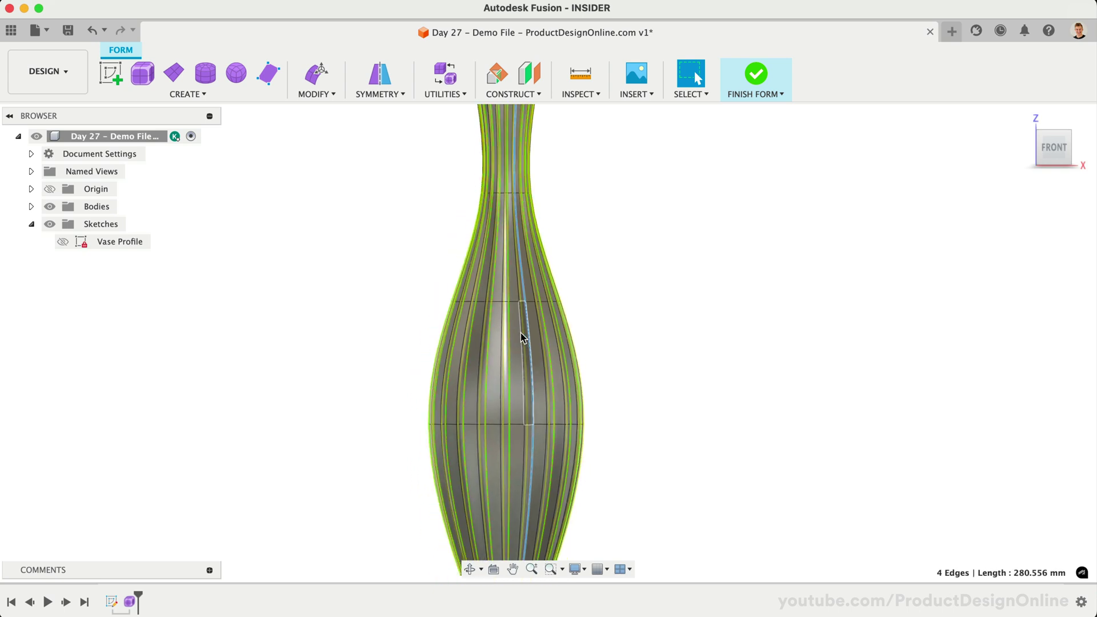
click(315, 96)
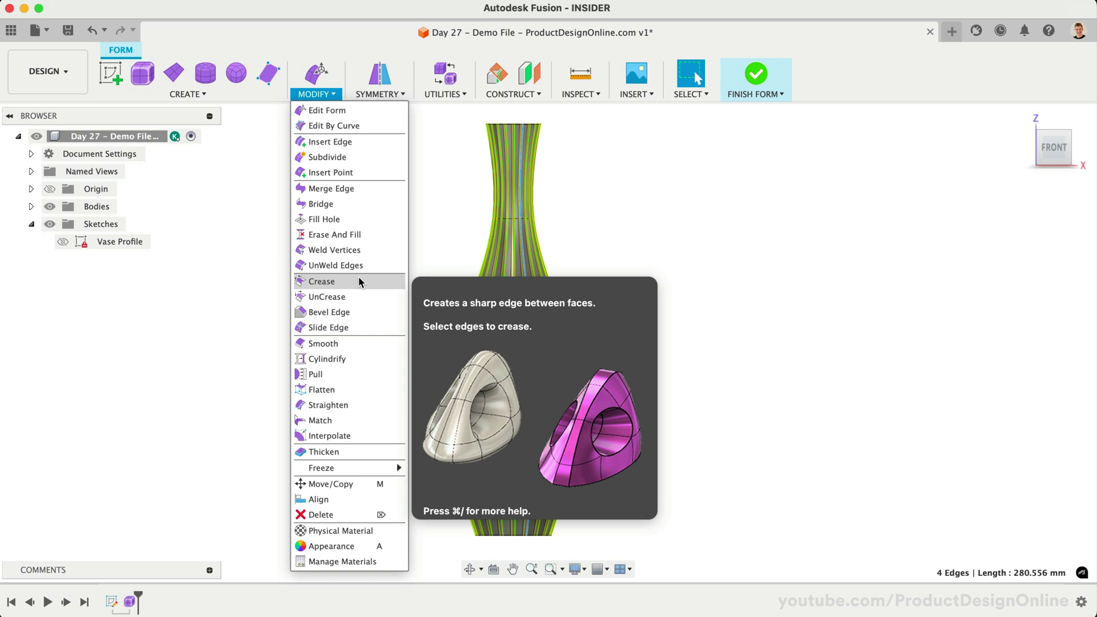
click(363, 280)
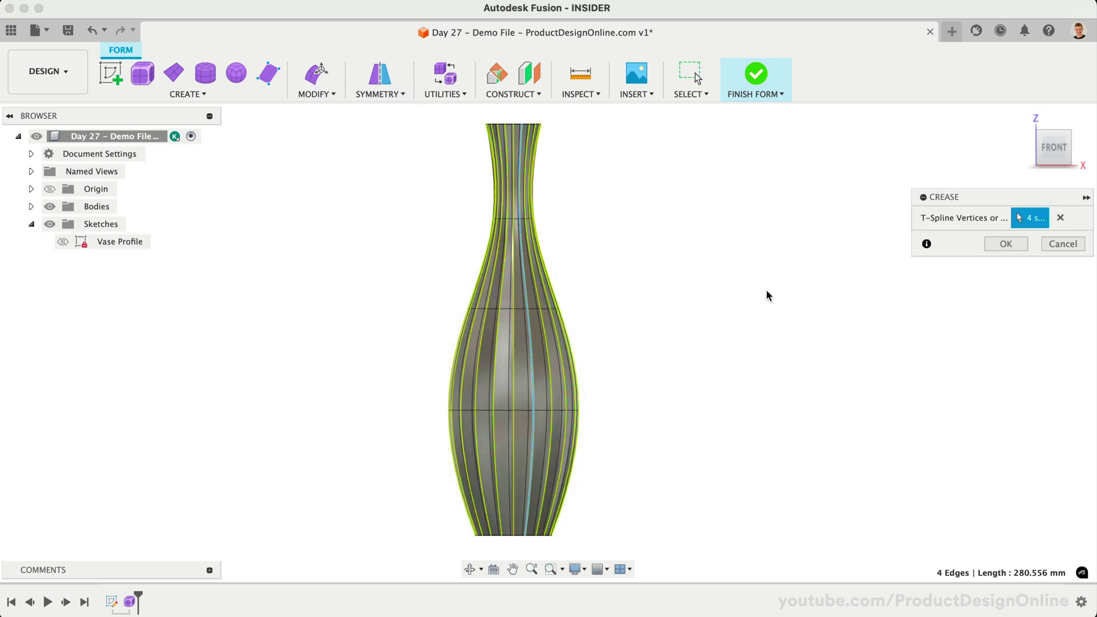
click(1006, 244)
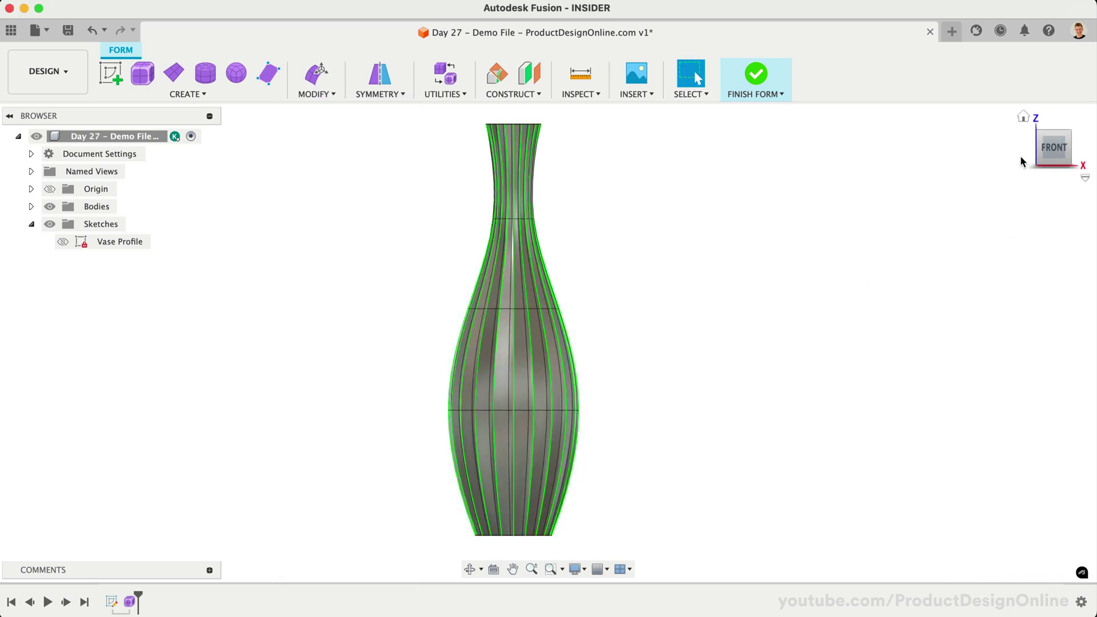
With Edit Form, push one full-height vertical edge and its symmetric copies outward by -7 mm in the selection's own coordinate space, and accept
click(1053, 156)
scroll(502, 176, up, 5)
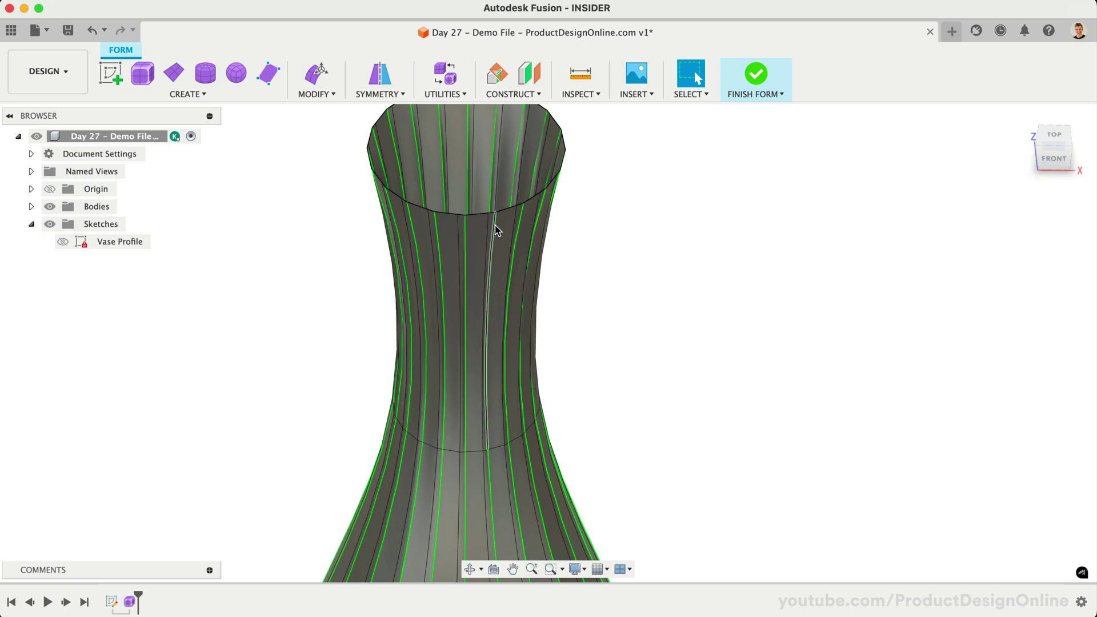
click(495, 228)
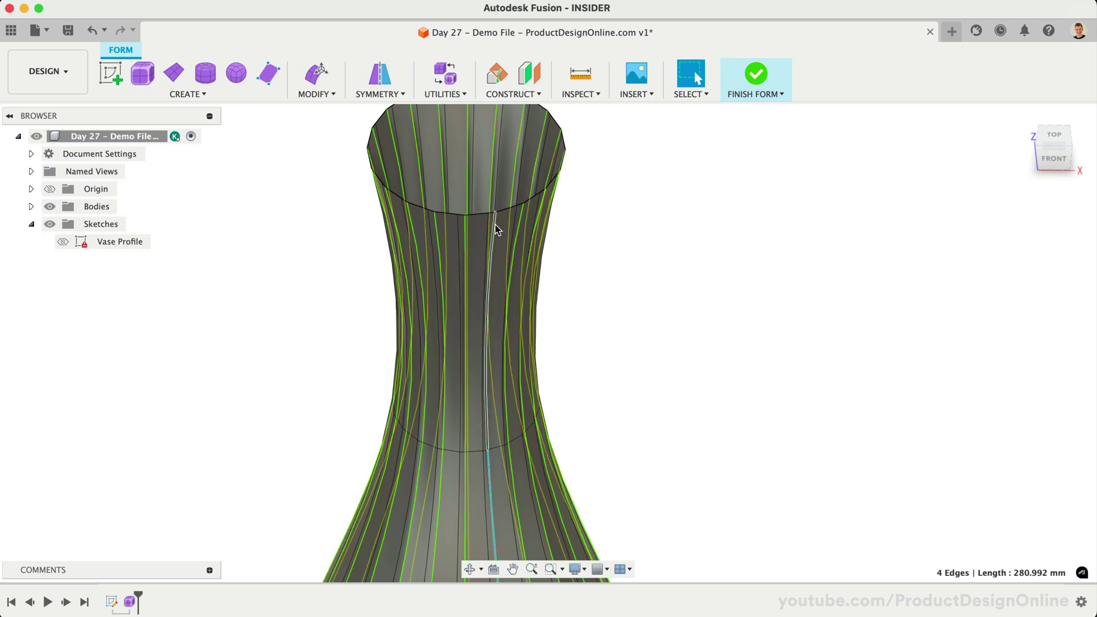
scroll(496, 229, down, 5)
click(306, 82)
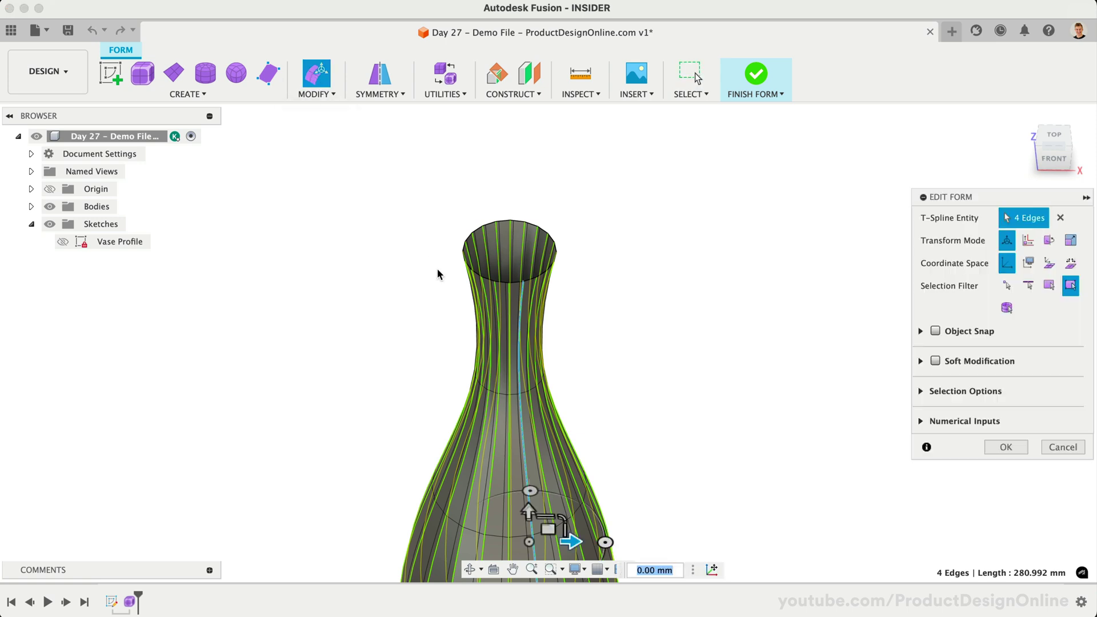
scroll(489, 257, down, 2)
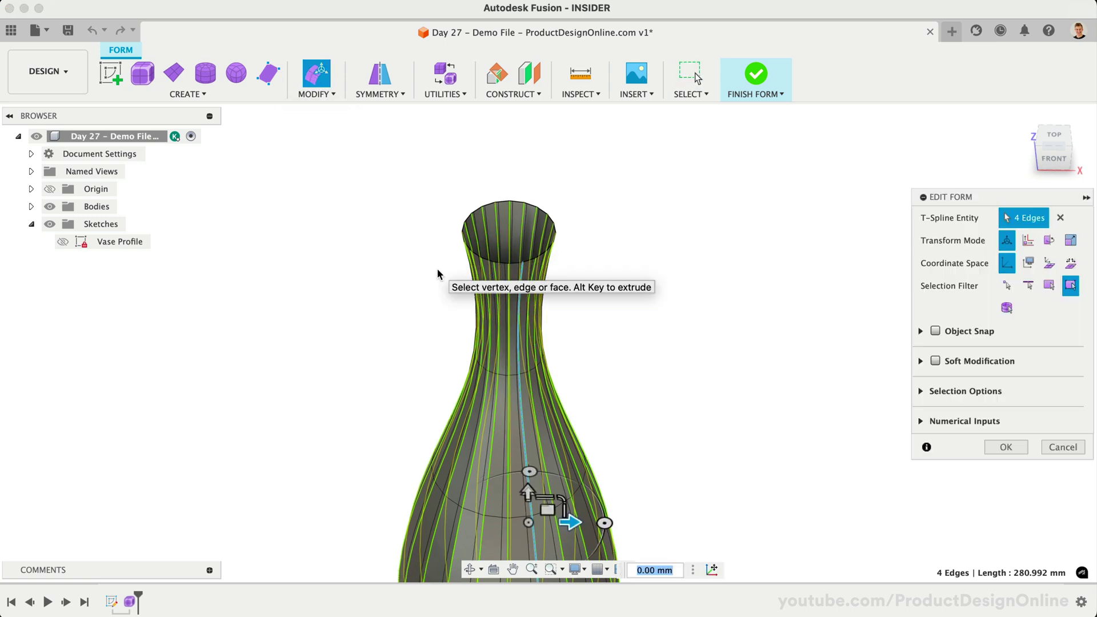
click(1054, 137)
scroll(563, 354, up, 3)
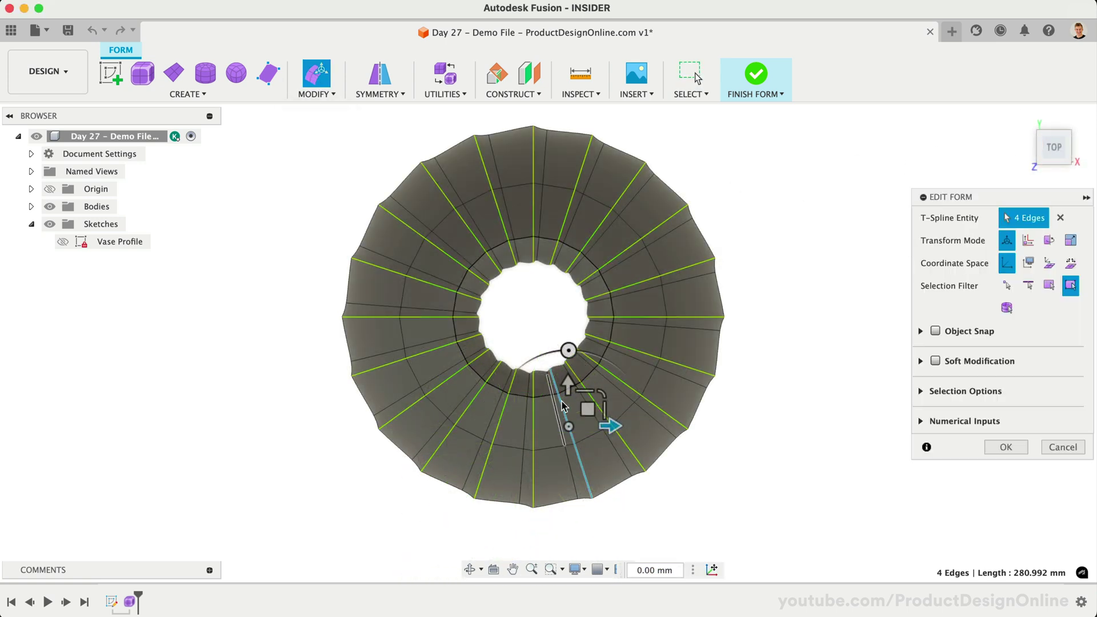
click(1049, 265)
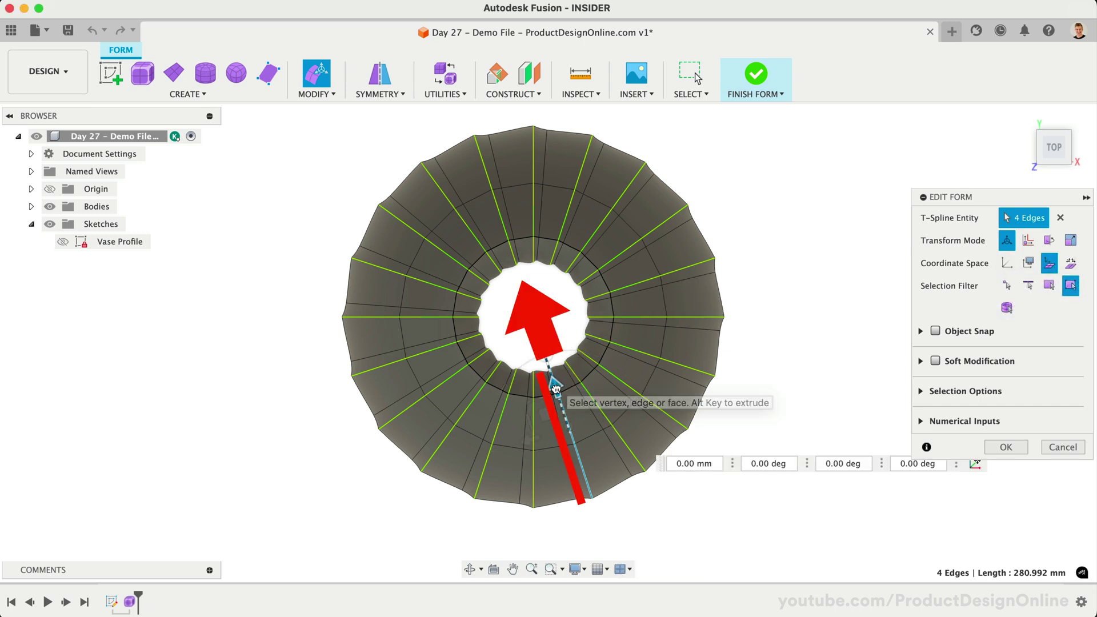
drag(556, 395, 559, 398)
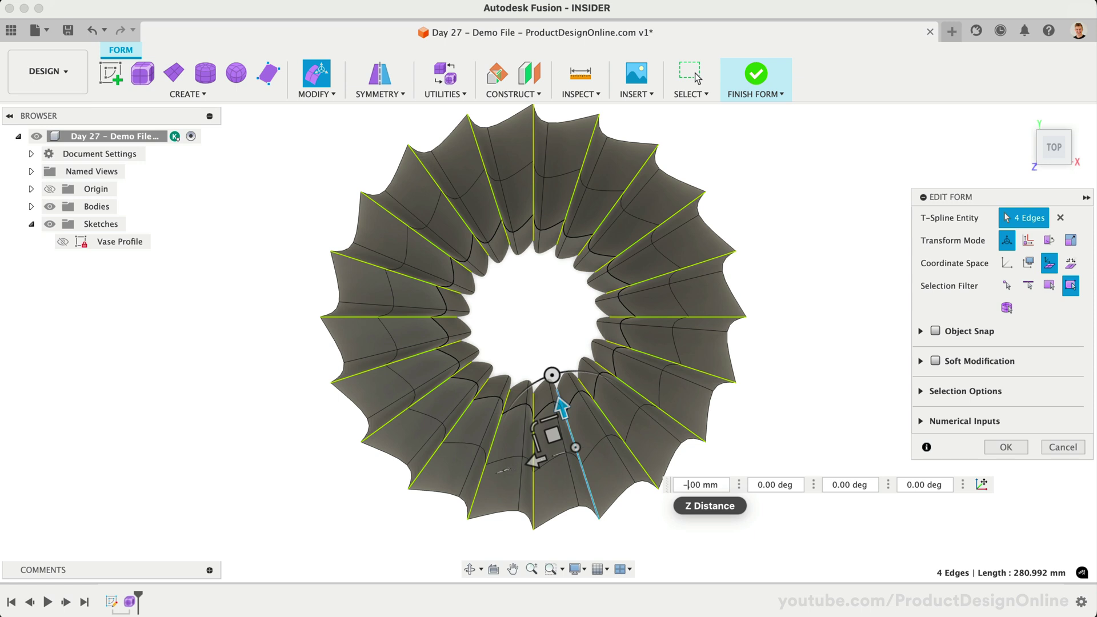
text(7.)
key(Return)
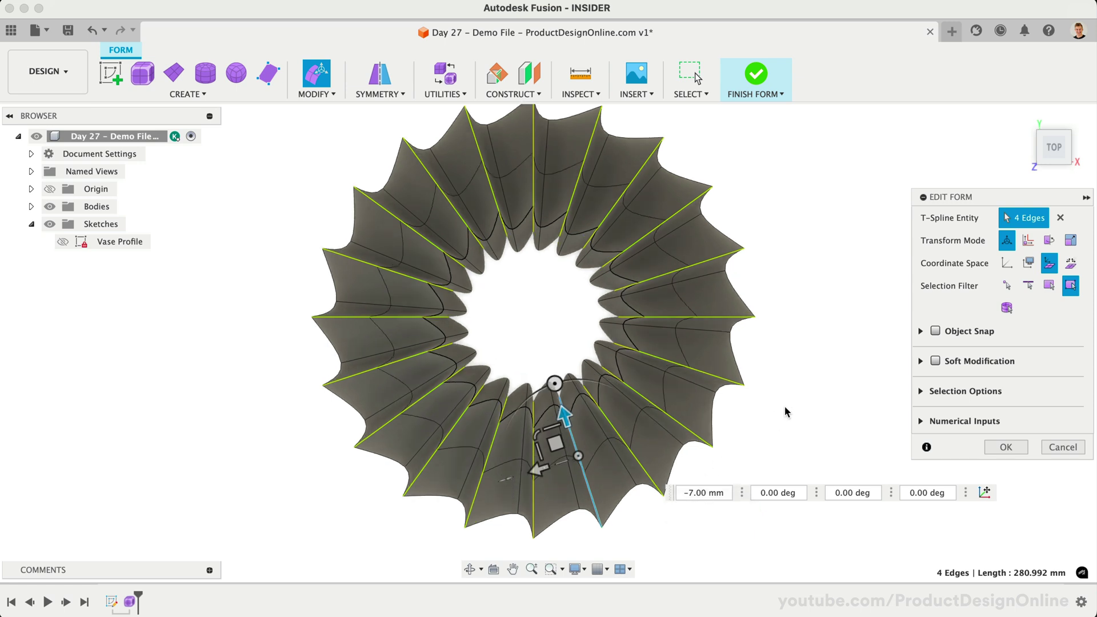
click(1002, 447)
Return to the home view and clear the circular symmetry from the fluted vase body
mouse_move(1023, 118)
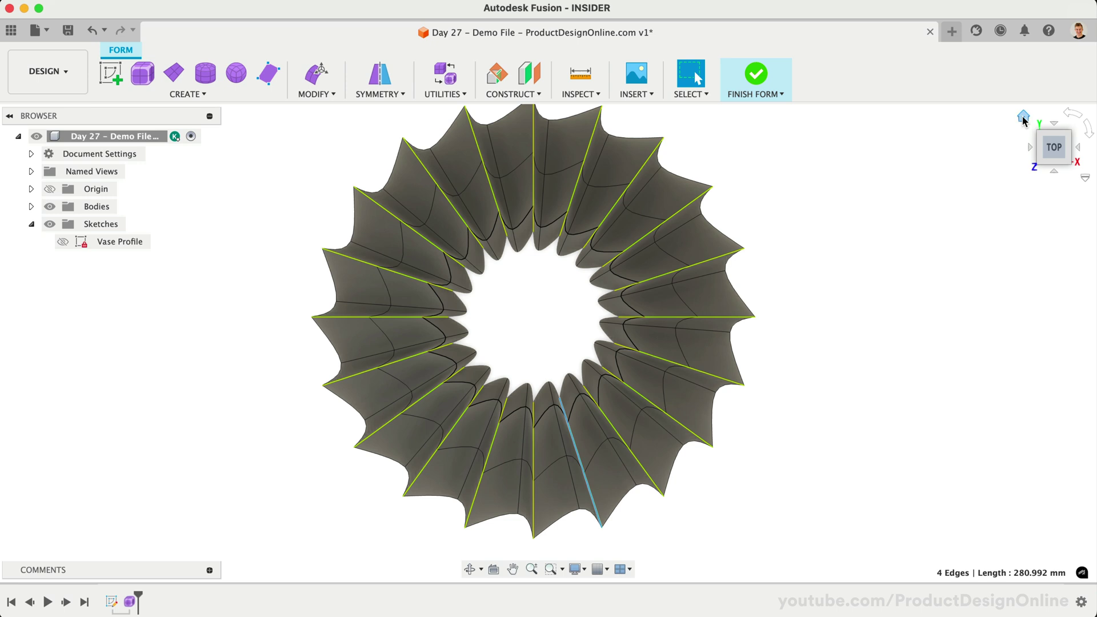
click(1023, 119)
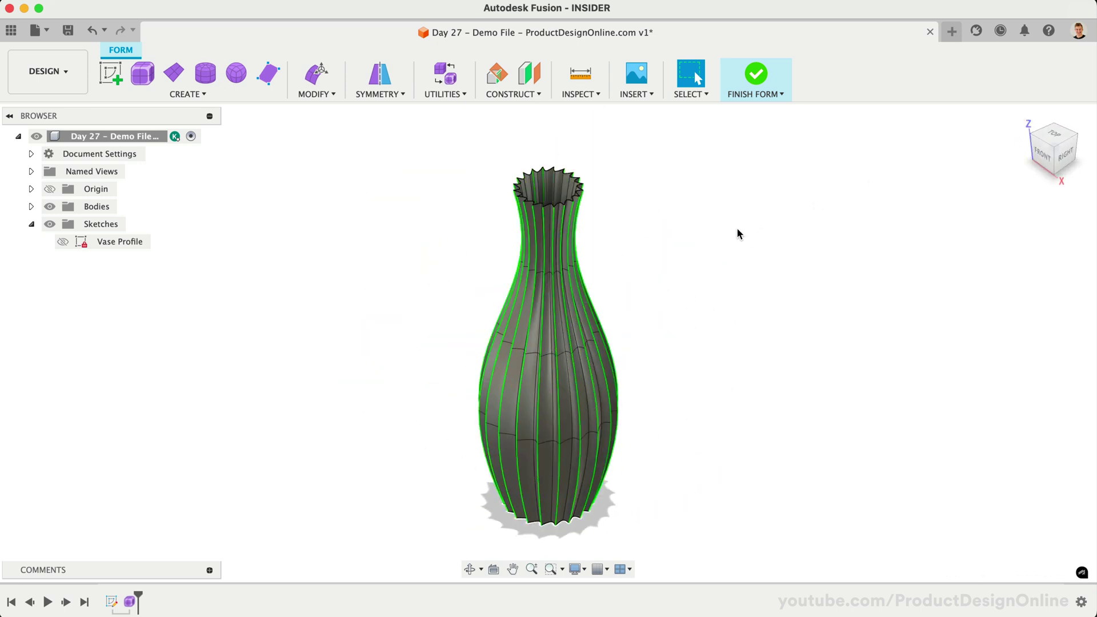
click(365, 91)
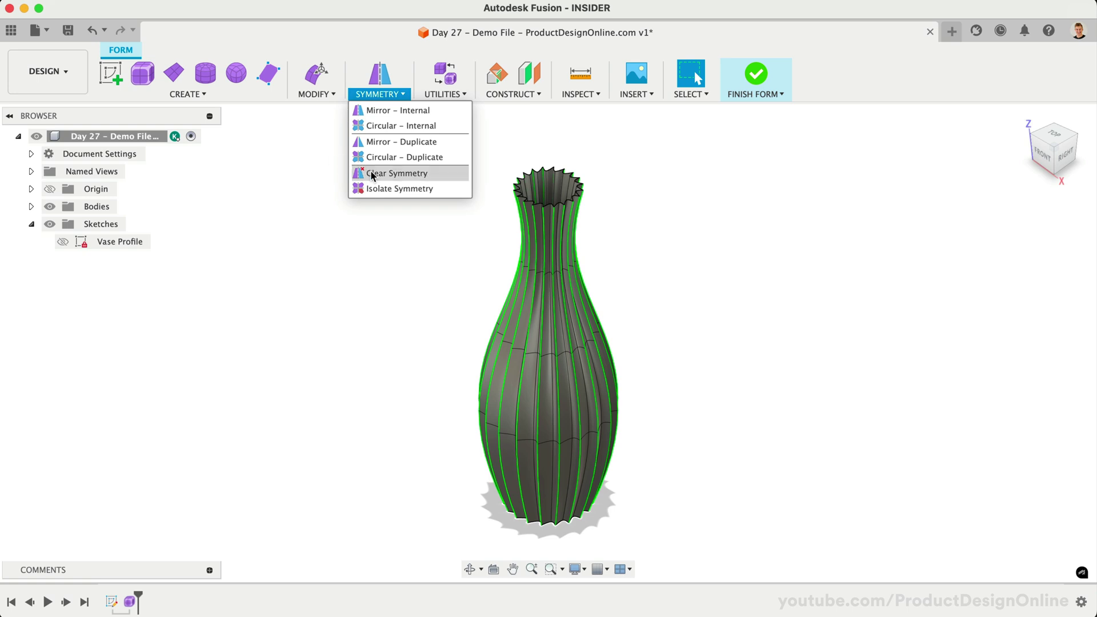
click(443, 173)
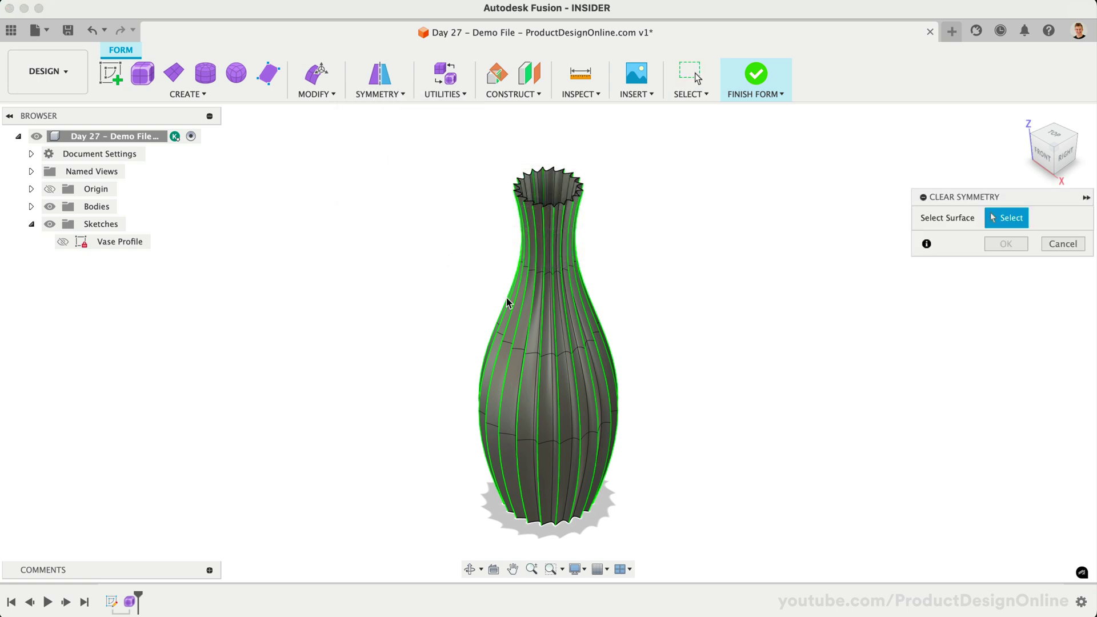
click(539, 304)
click(1005, 245)
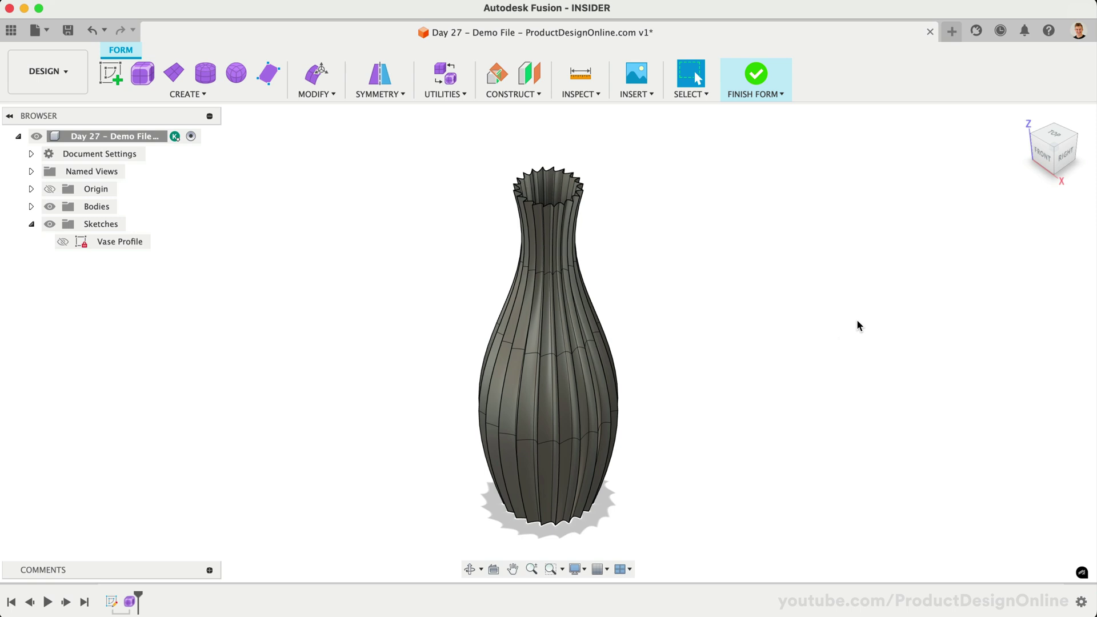
With Edit Form, rotate the faces of the vase's upper three rows 45 degrees about the vertical axis
click(1043, 154)
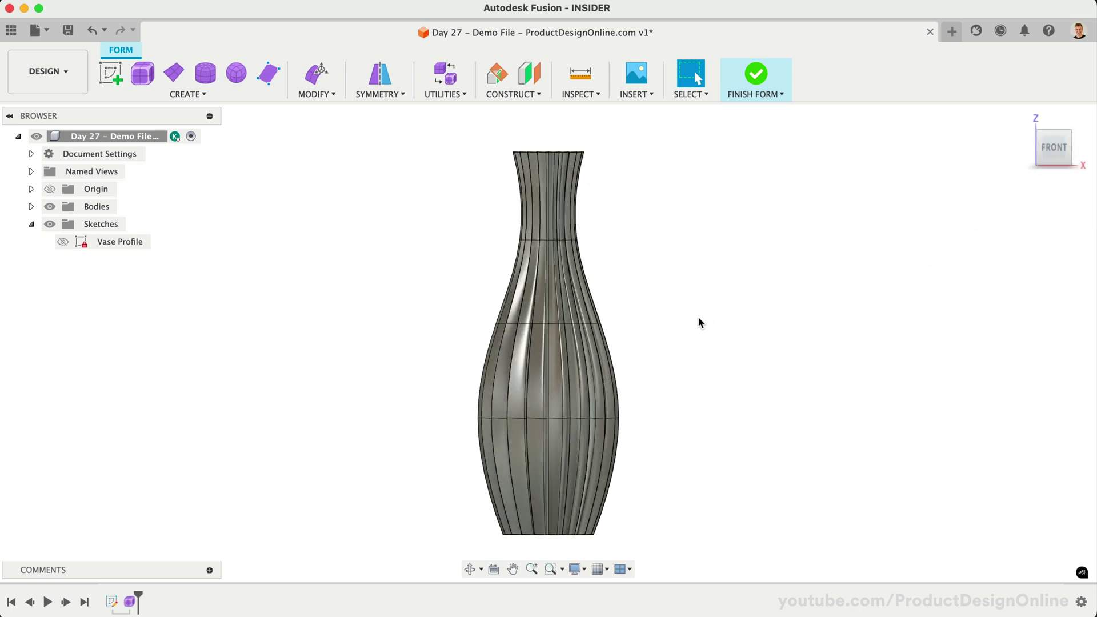
drag(434, 121, 661, 464)
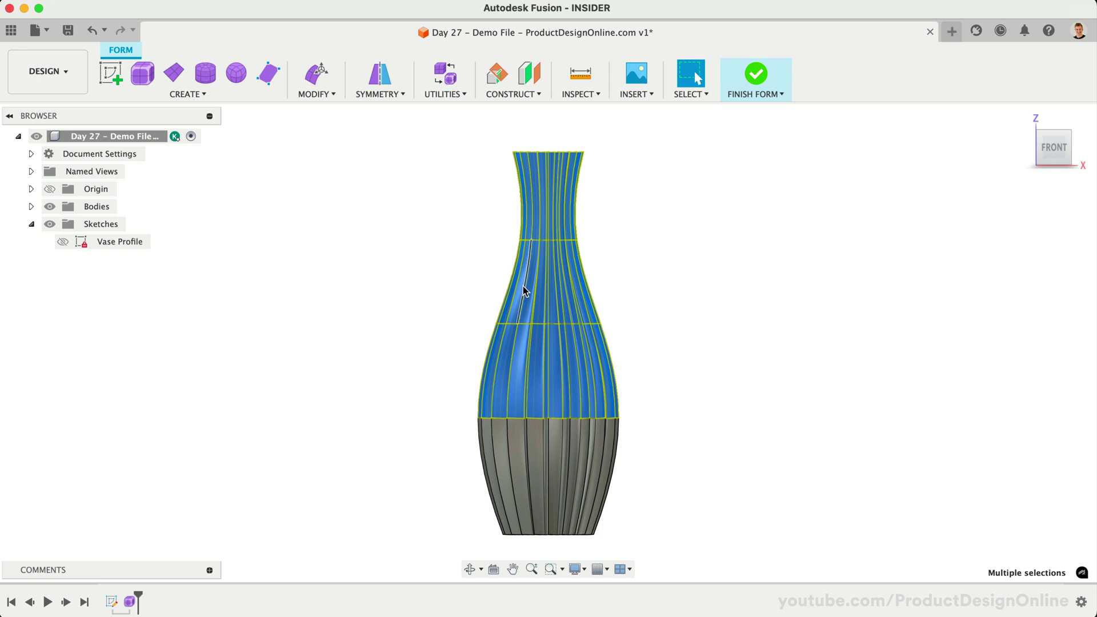
click(318, 77)
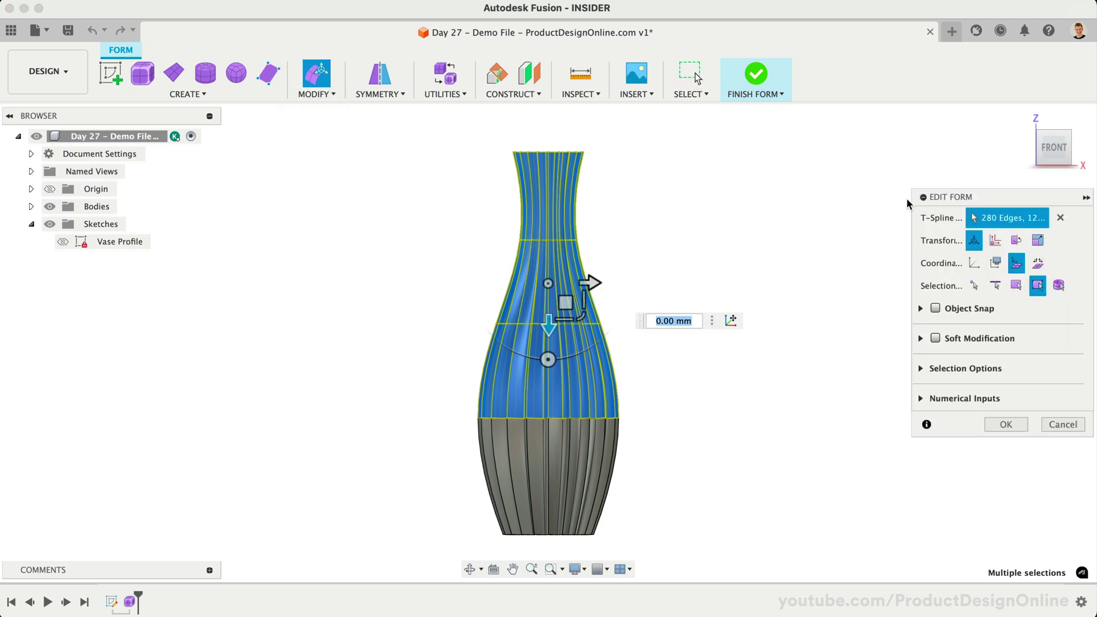
click(1057, 140)
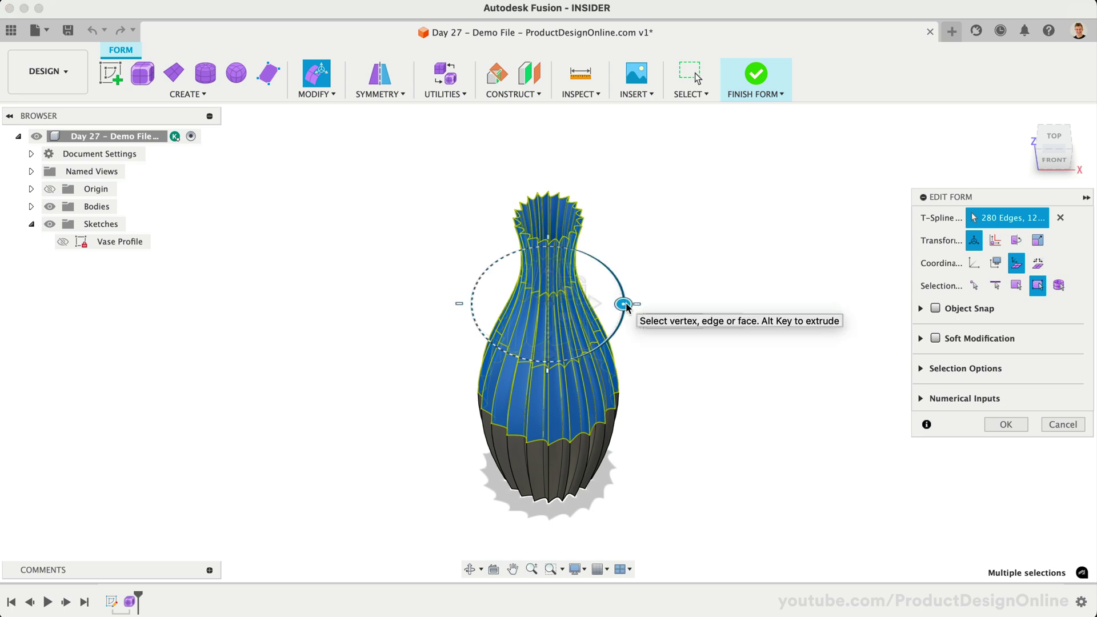
drag(624, 304, 587, 334)
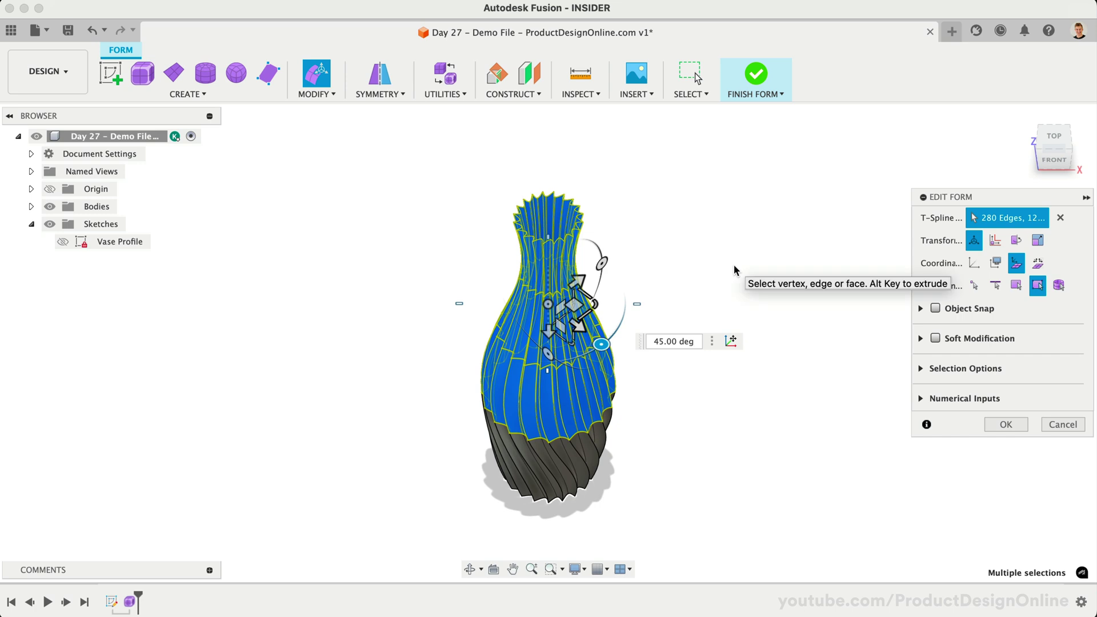
Rotate the faces of the vase's upper two rows 35 degrees about the vertical axis
click(1054, 160)
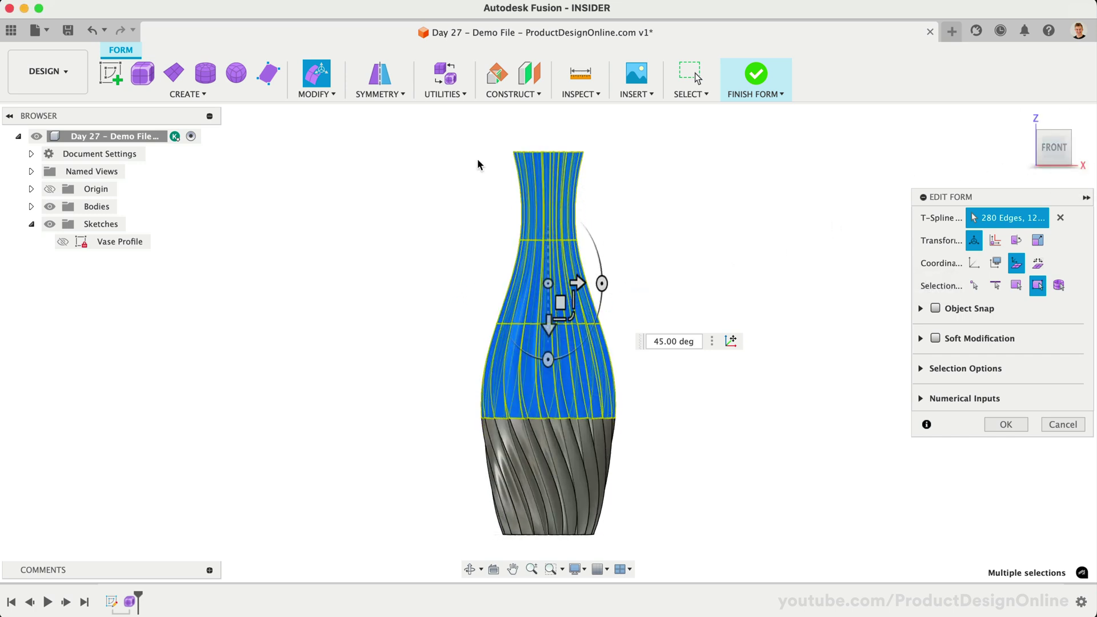
click(439, 133)
drag(430, 124, 647, 343)
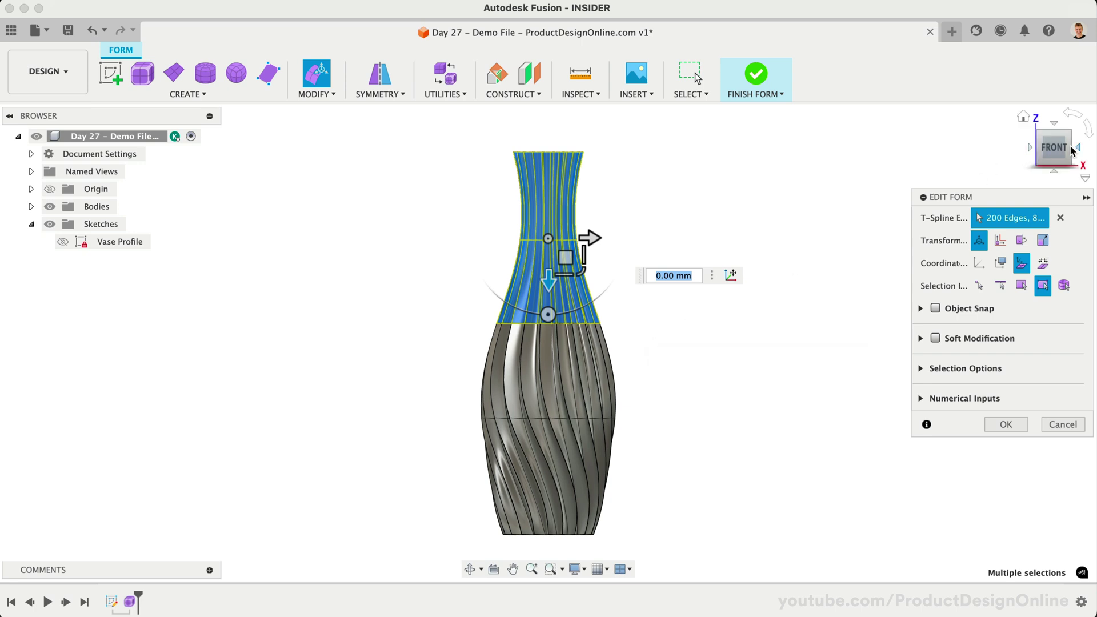
drag(1059, 150, 1056, 171)
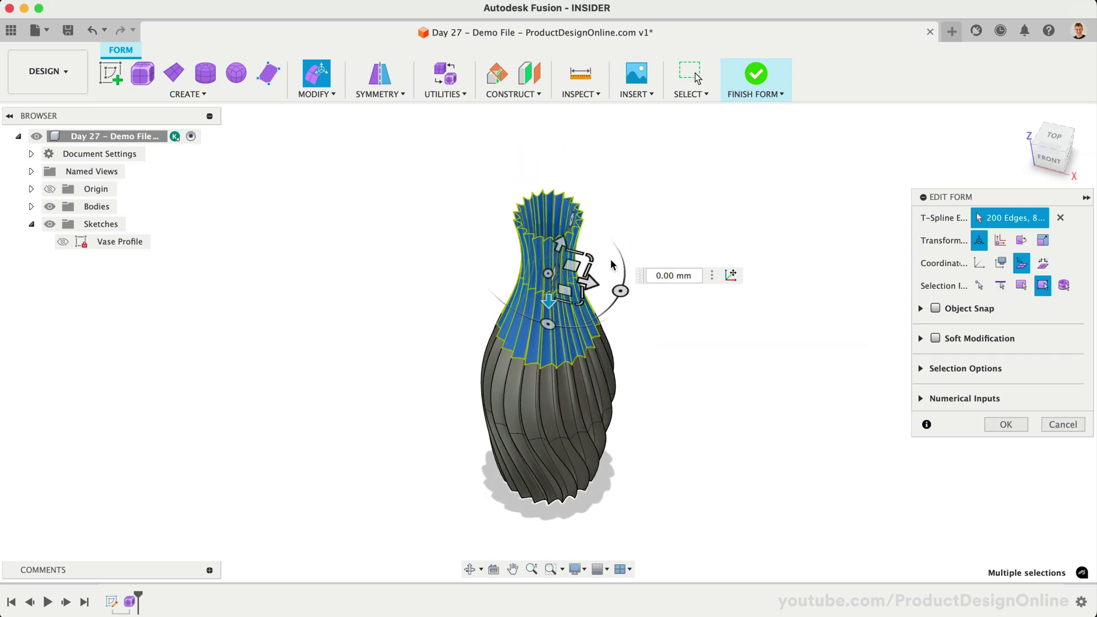
click(621, 290)
drag(620, 291, 593, 319)
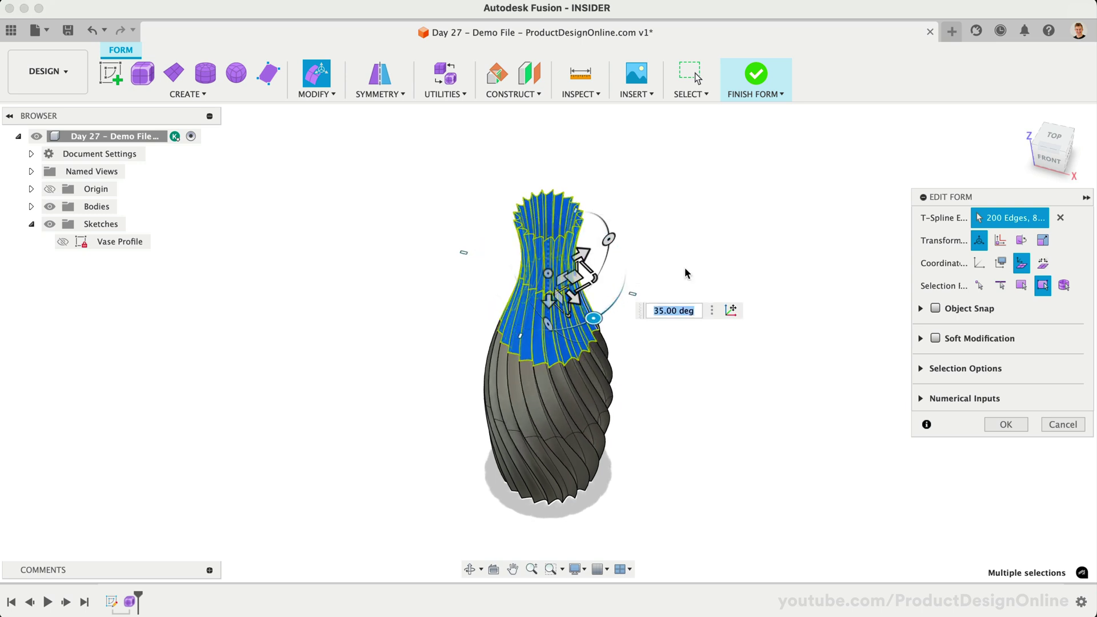
Rotate only the top row of neck faces 25 degrees about the vertical axis and accept the form edit
click(1052, 161)
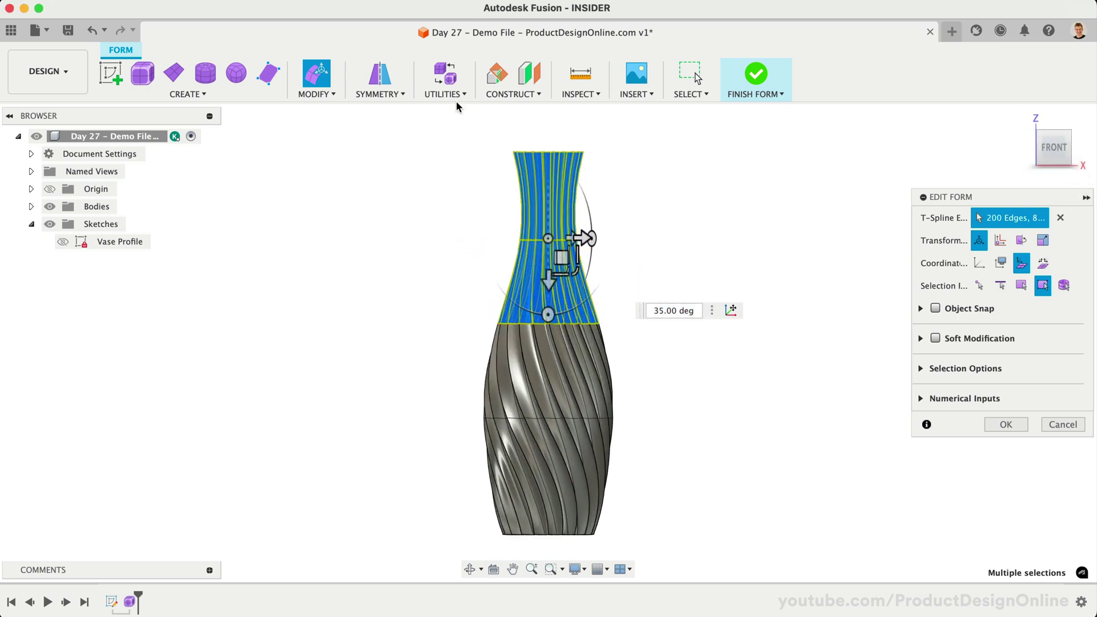
click(474, 132)
drag(473, 128, 616, 264)
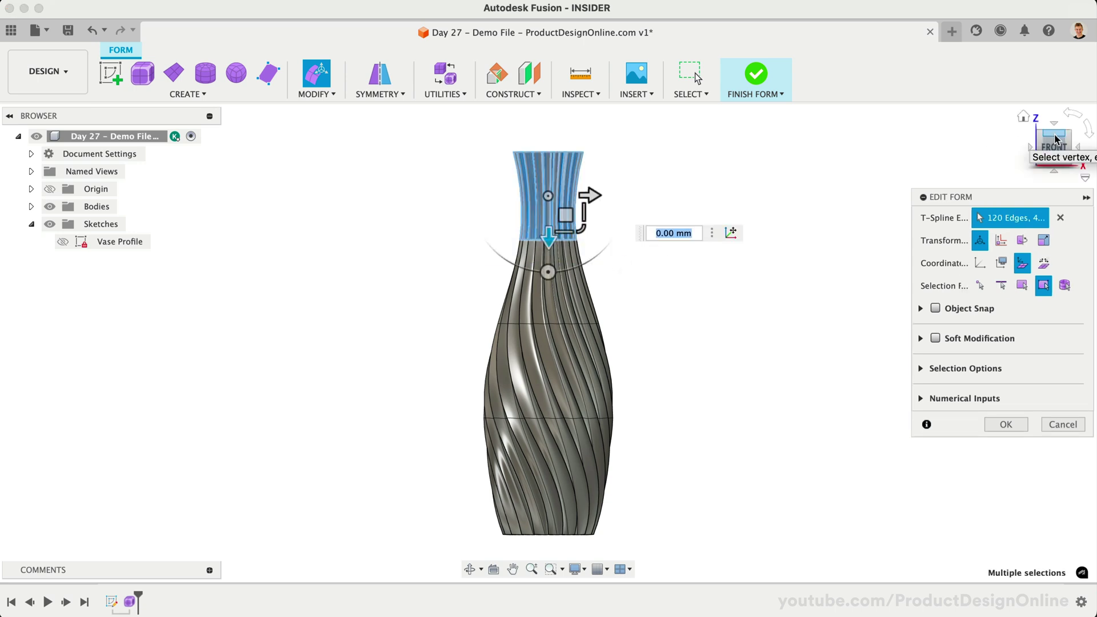
drag(1051, 149, 1042, 176)
drag(622, 255, 607, 283)
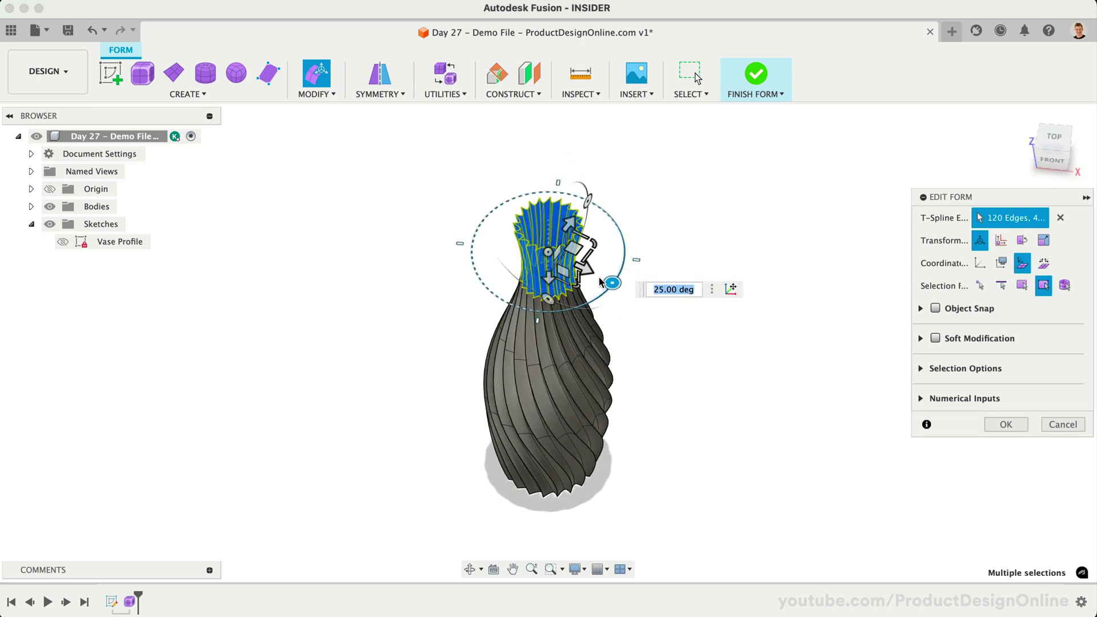
click(690, 228)
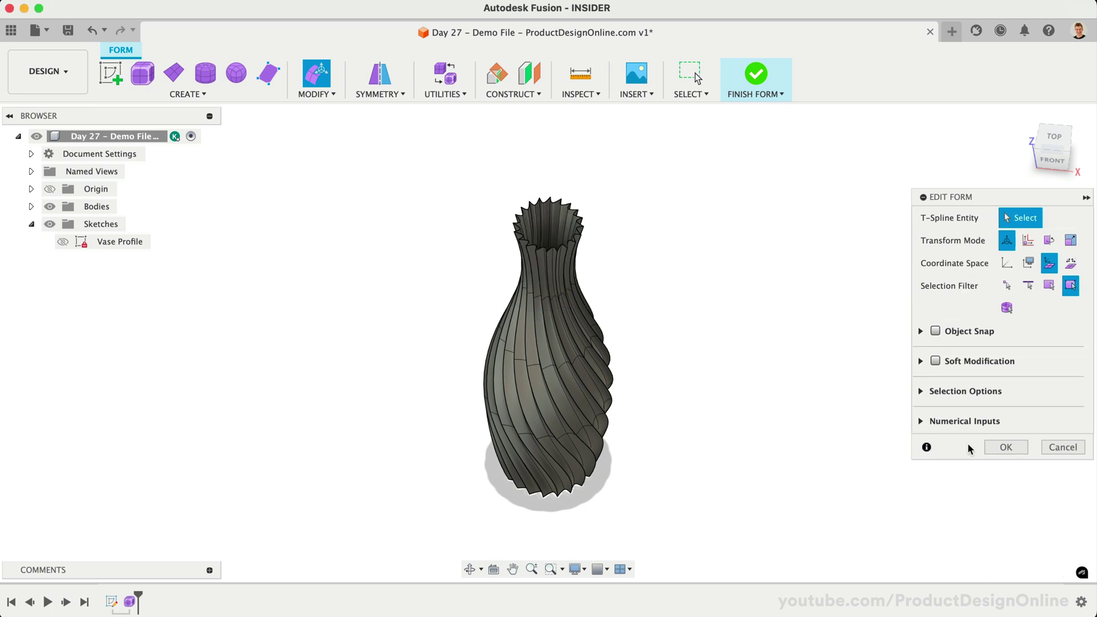
click(1005, 448)
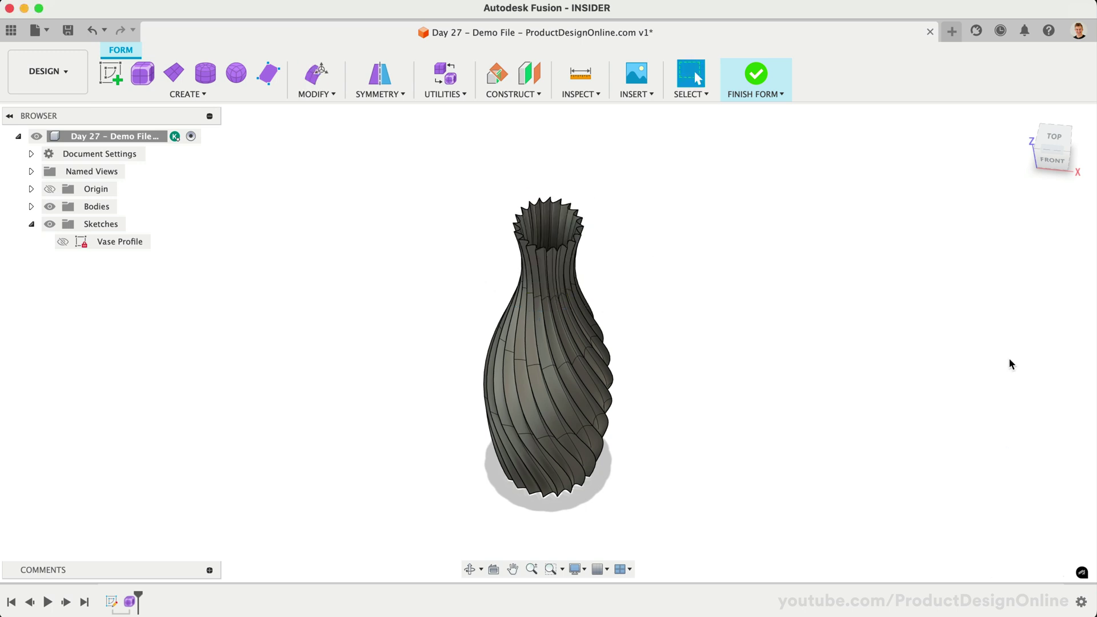
Check the twisted vase from the front and at an angle, finish the form, and list the design's bodies
click(1052, 164)
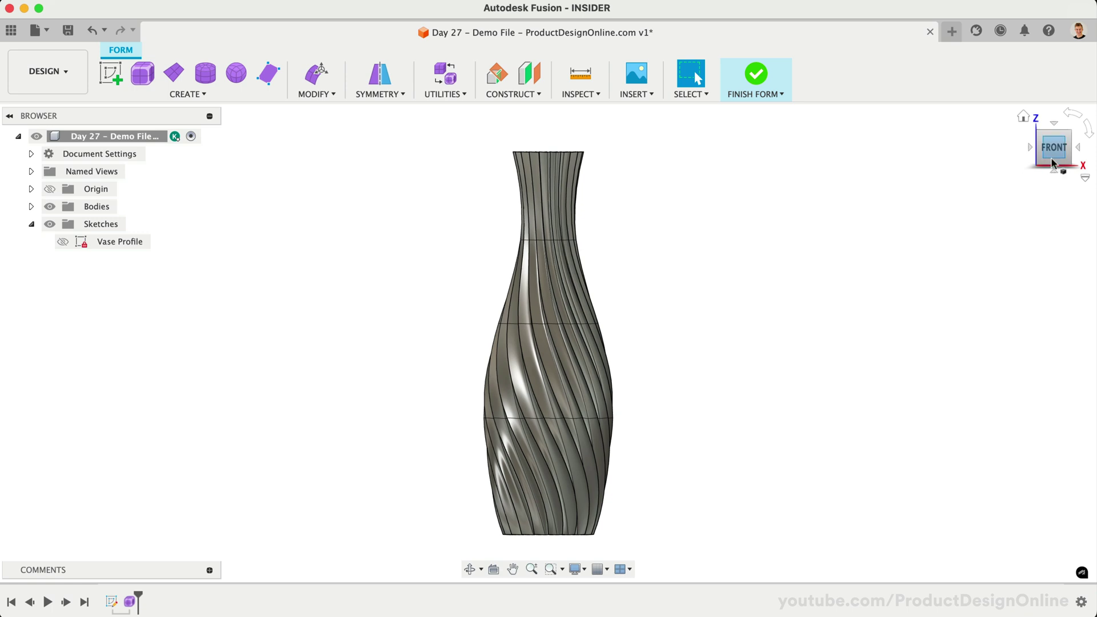
mouse_move(1052, 166)
mouse_down()
mouse_move(1063, 105)
mouse_move(1055, 165)
mouse_move(1001, 194)
mouse_up()
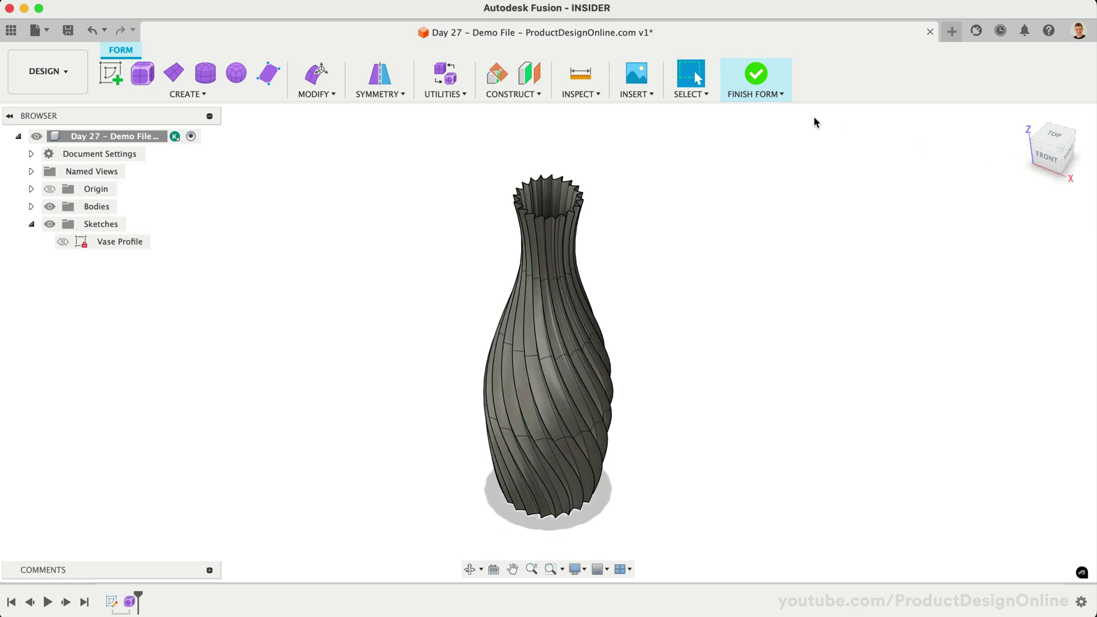
click(757, 79)
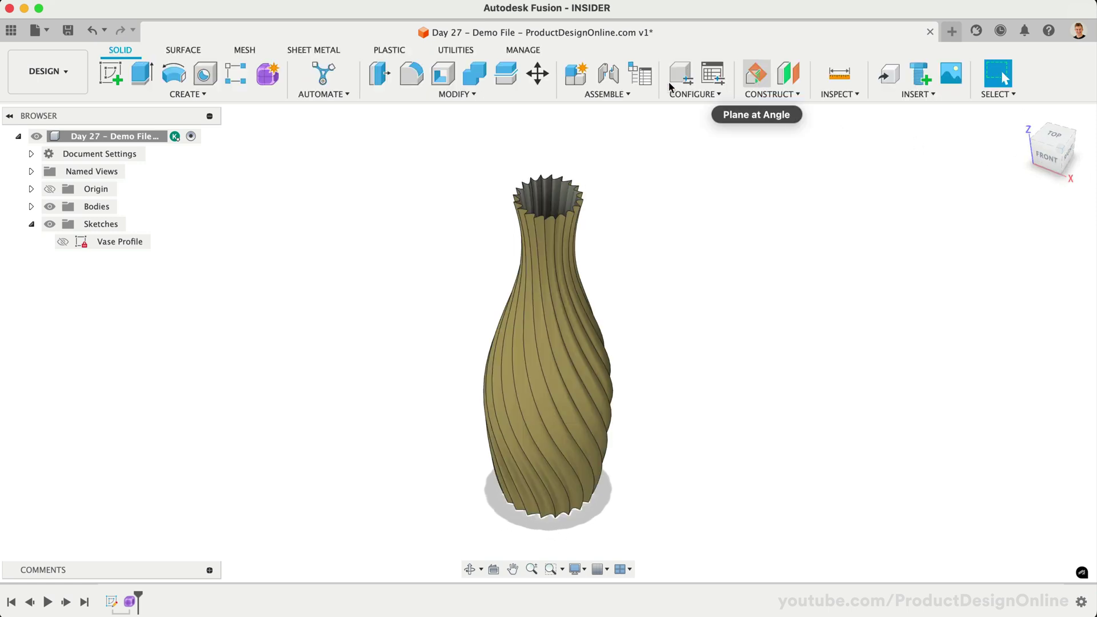
click(31, 207)
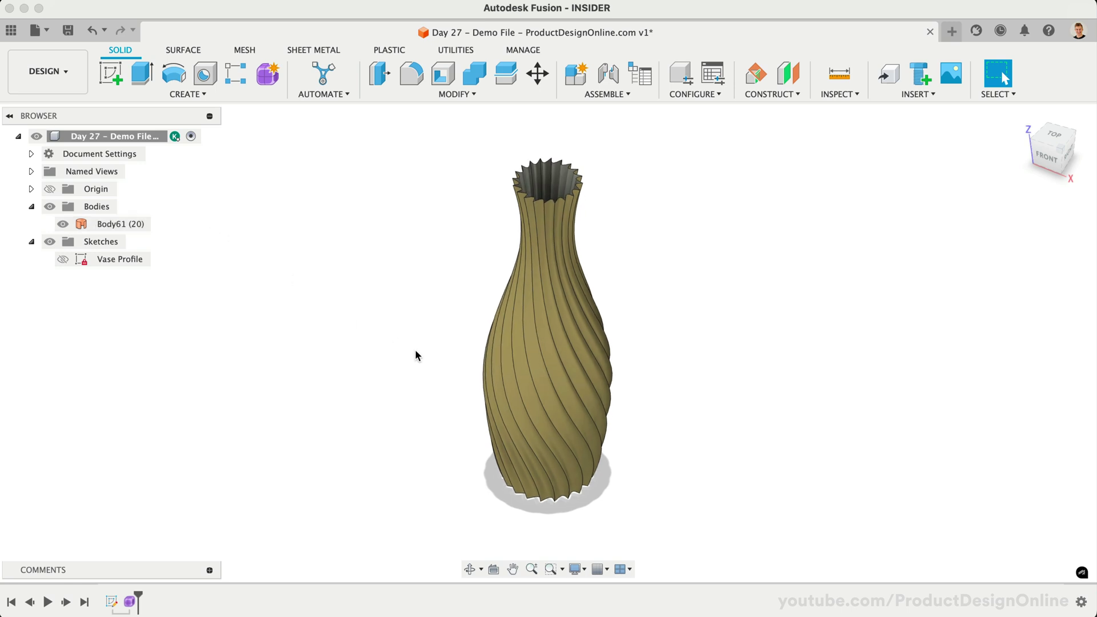
Inspect the vase's uneven rim up close, and create a construction plane offset 1 mm from the XY plane
scroll(570, 296, up, 3)
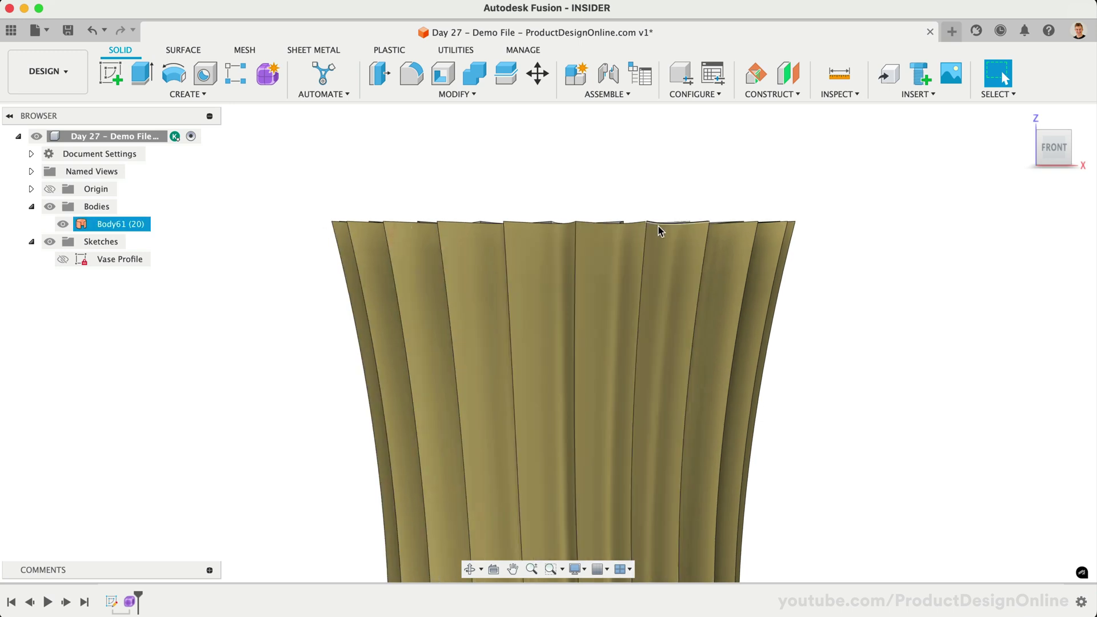
scroll(660, 230, down, 3)
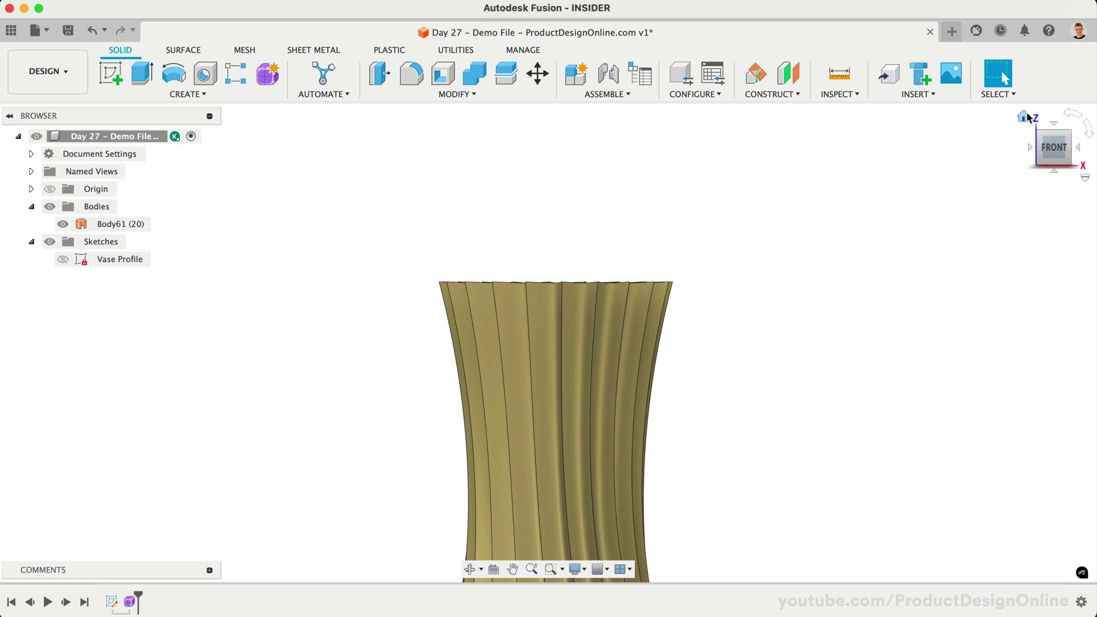
click(1025, 117)
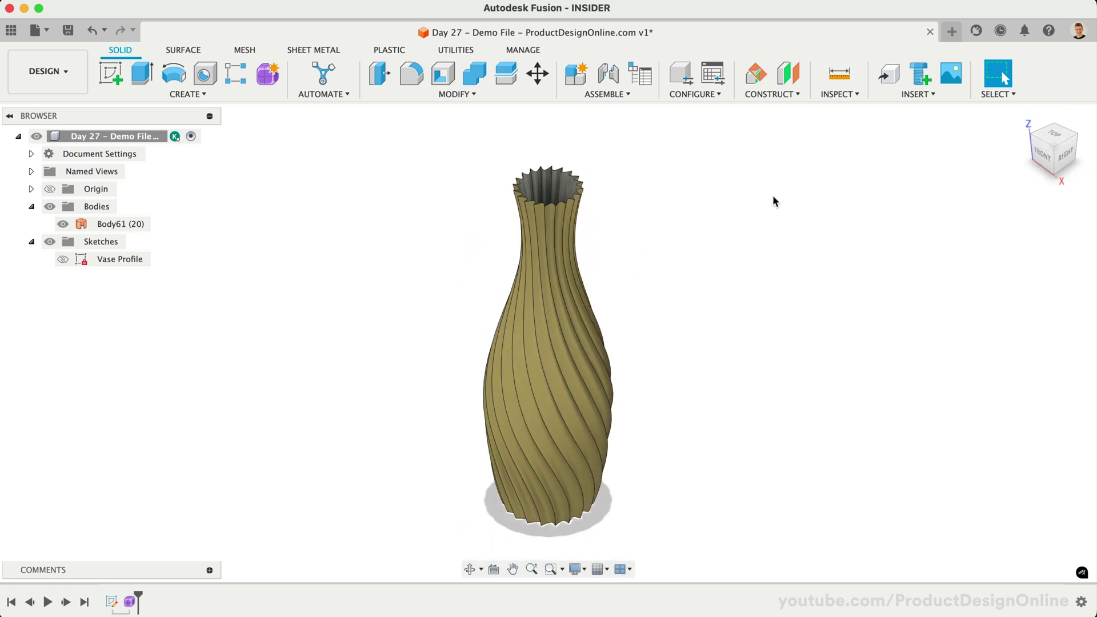
click(795, 80)
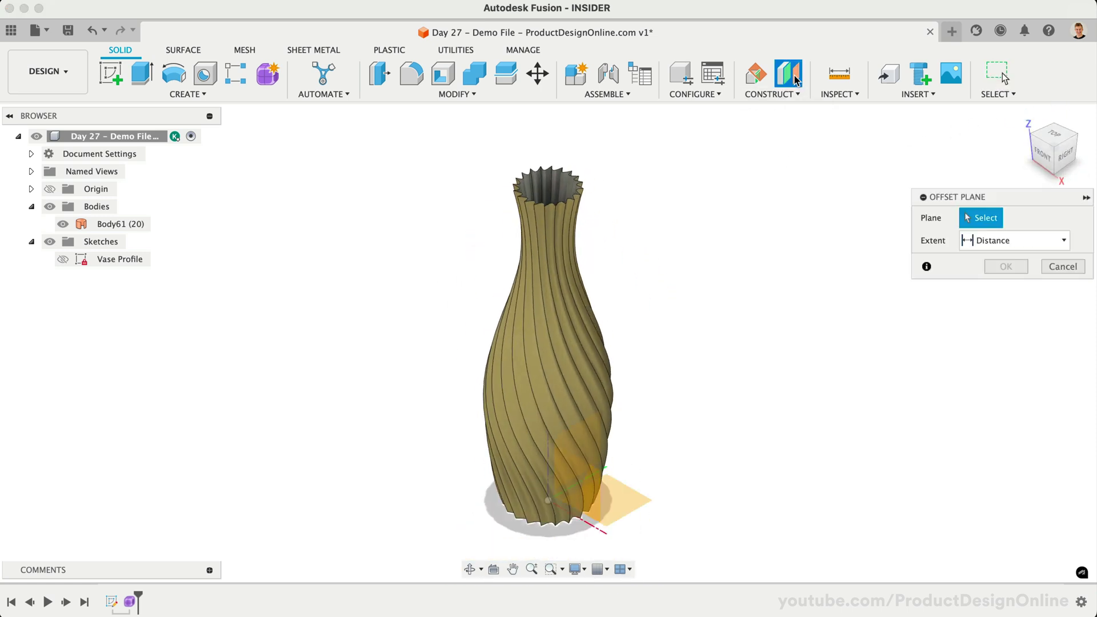
click(631, 502)
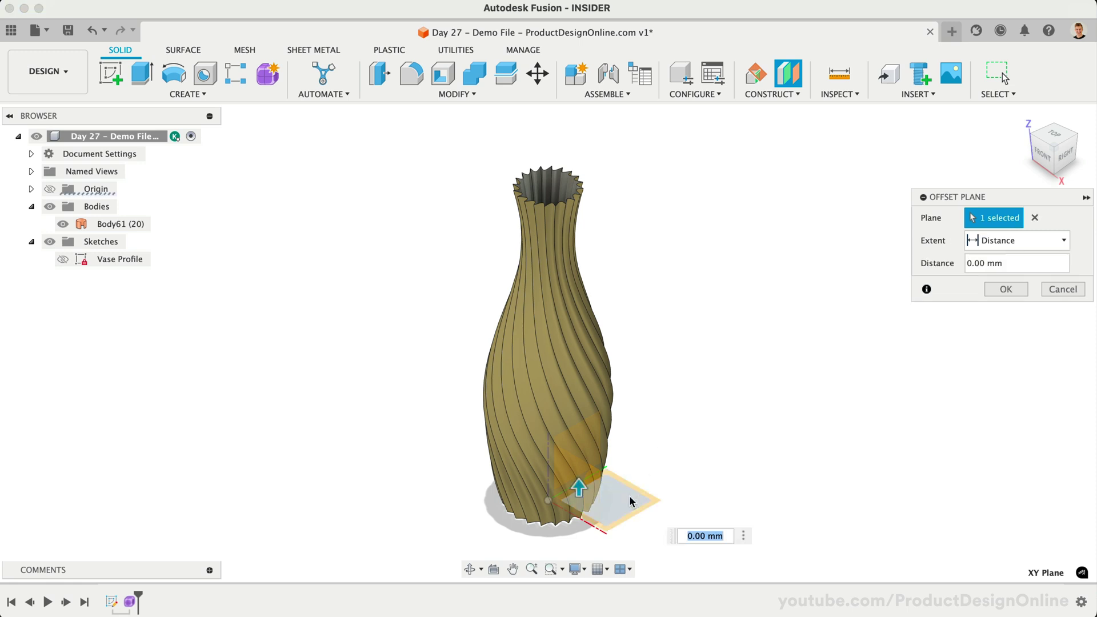
text(1)
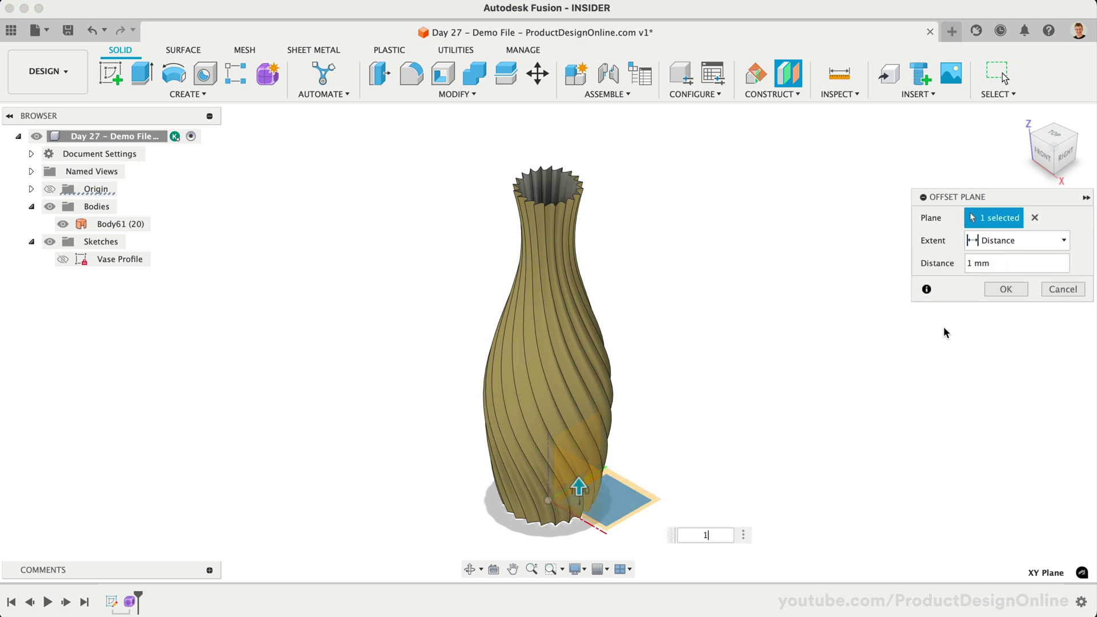
click(1008, 294)
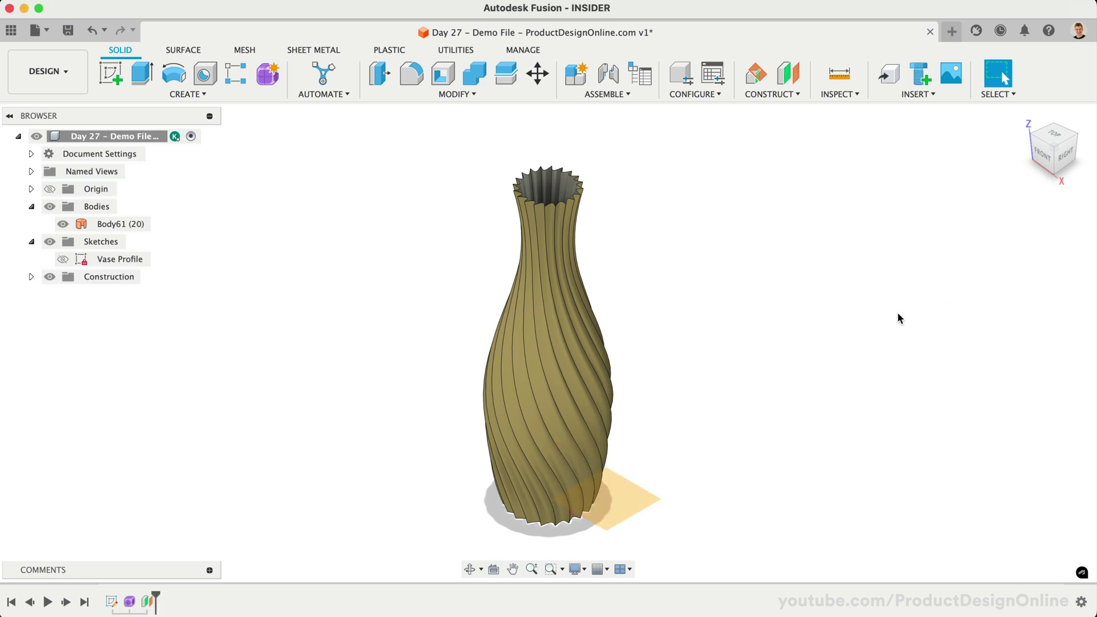
Create a second construction plane offset 270 mm from the XY plane, near the vase's rim
click(789, 74)
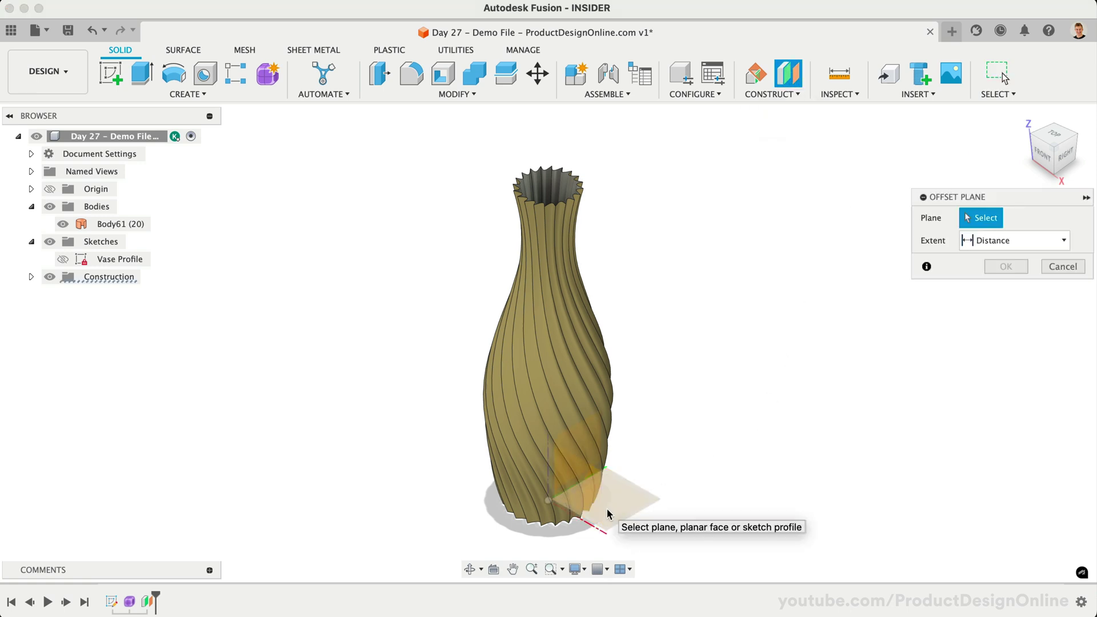
drag(607, 513, 629, 563)
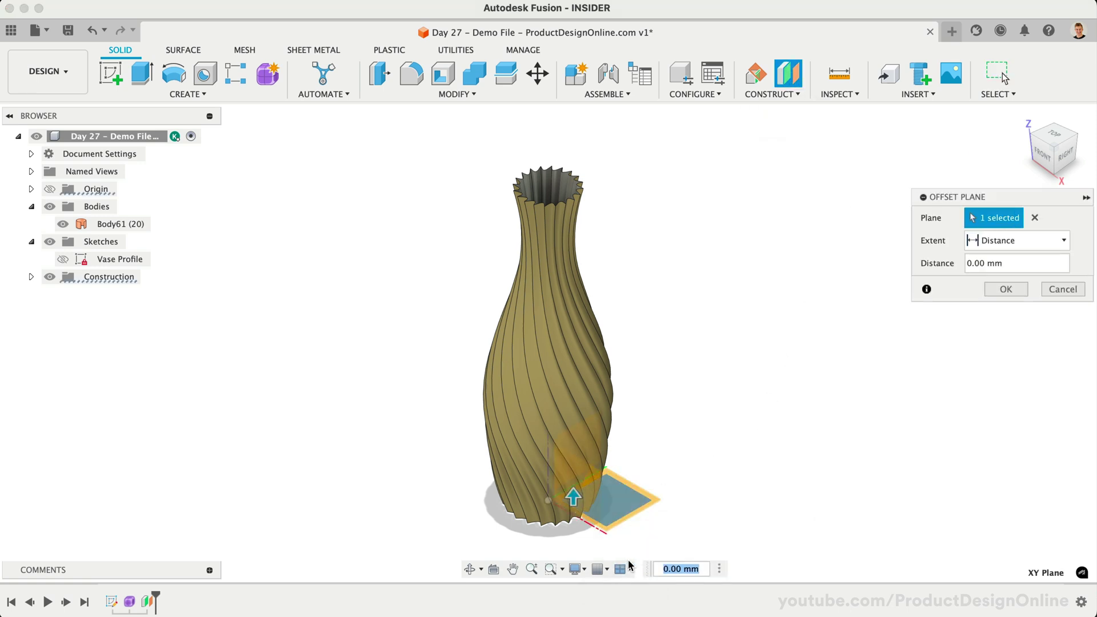
text(270)
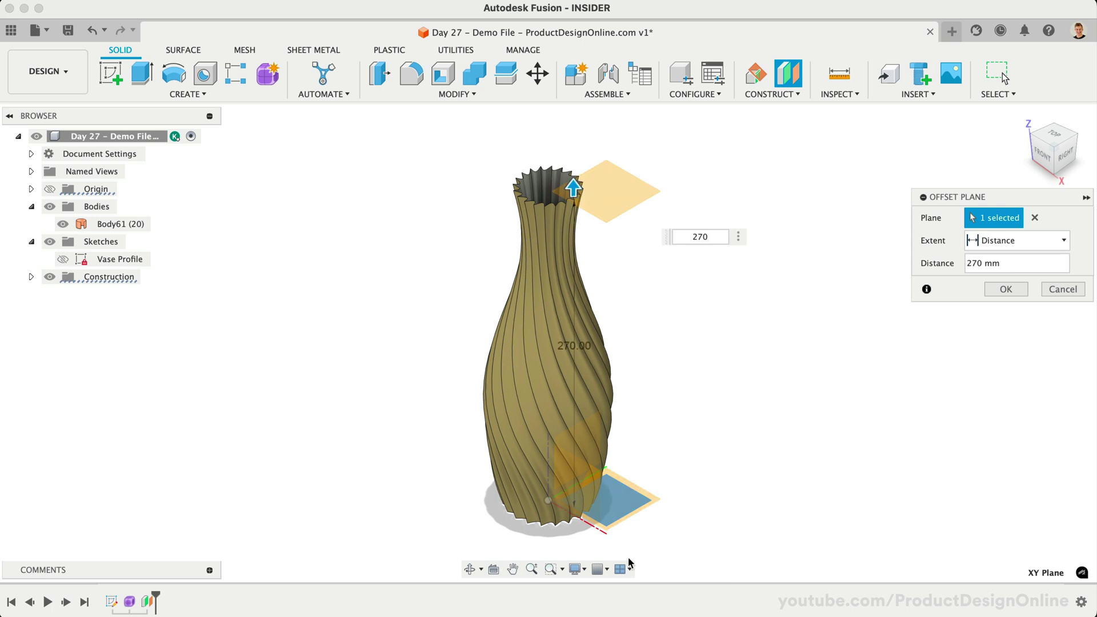
click(1002, 291)
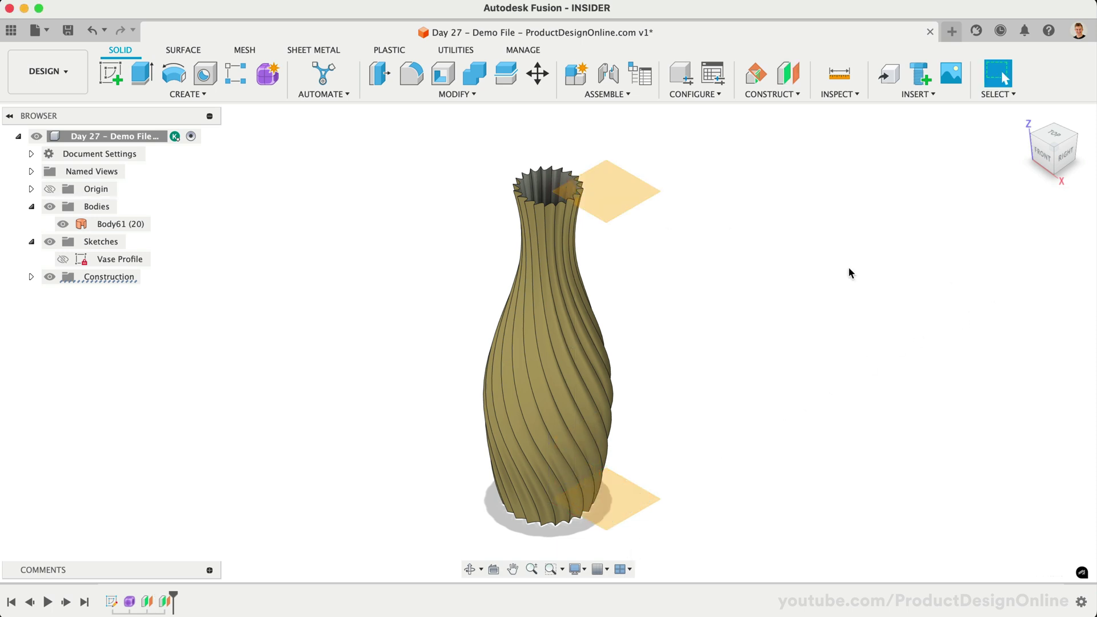
Split the vase body with both offset construction planes, Plane7 and Plane9, as splitting tools
click(506, 77)
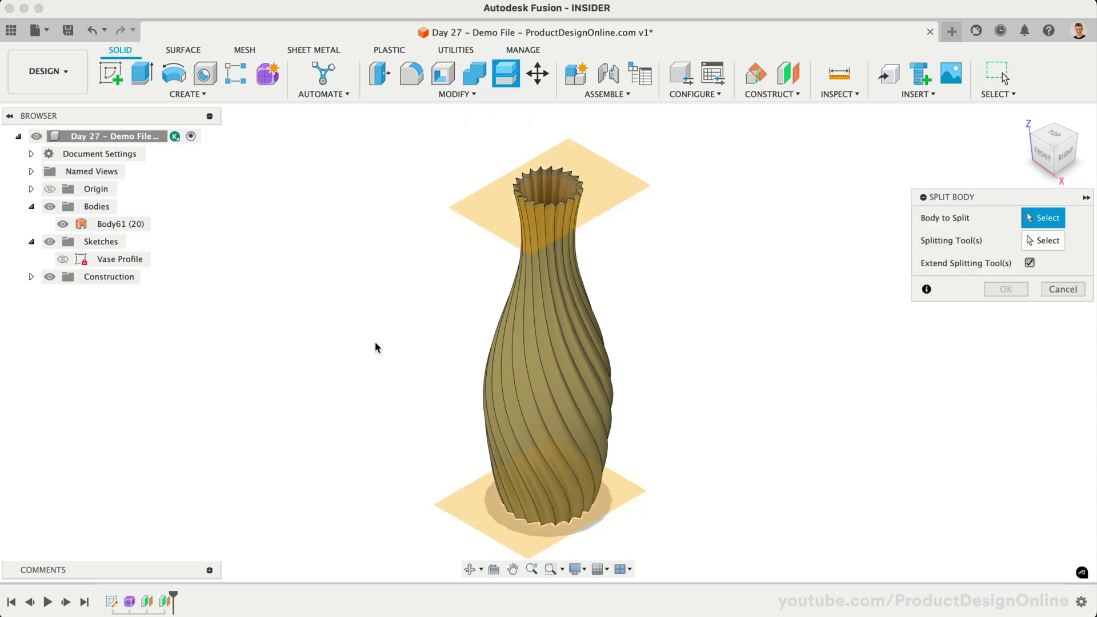
click(530, 340)
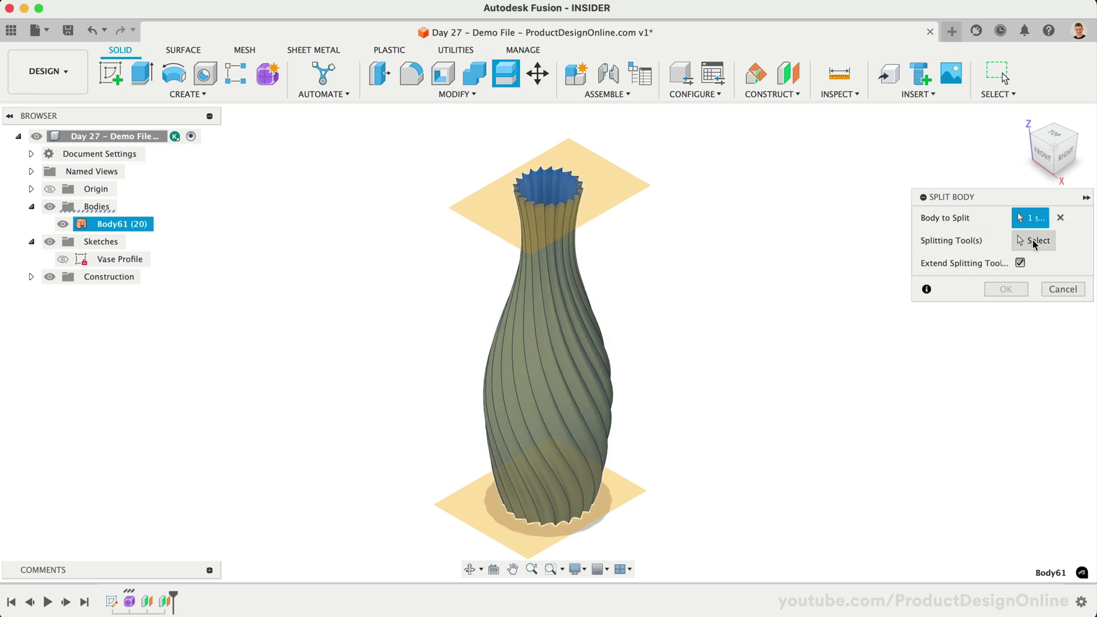
click(1021, 240)
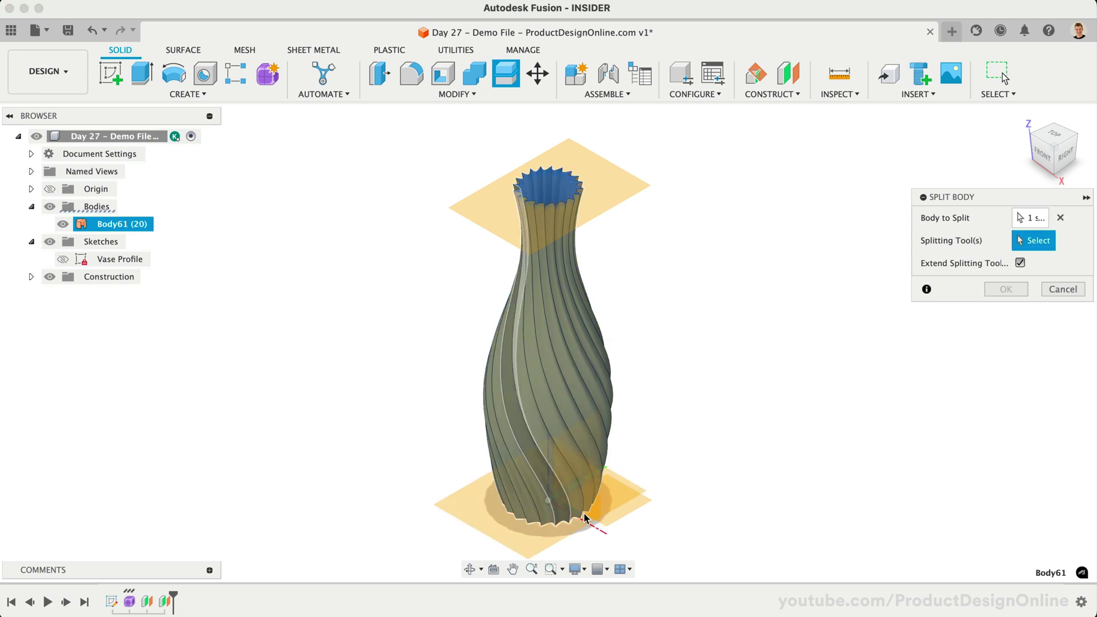
click(31, 277)
click(111, 293)
click(111, 311)
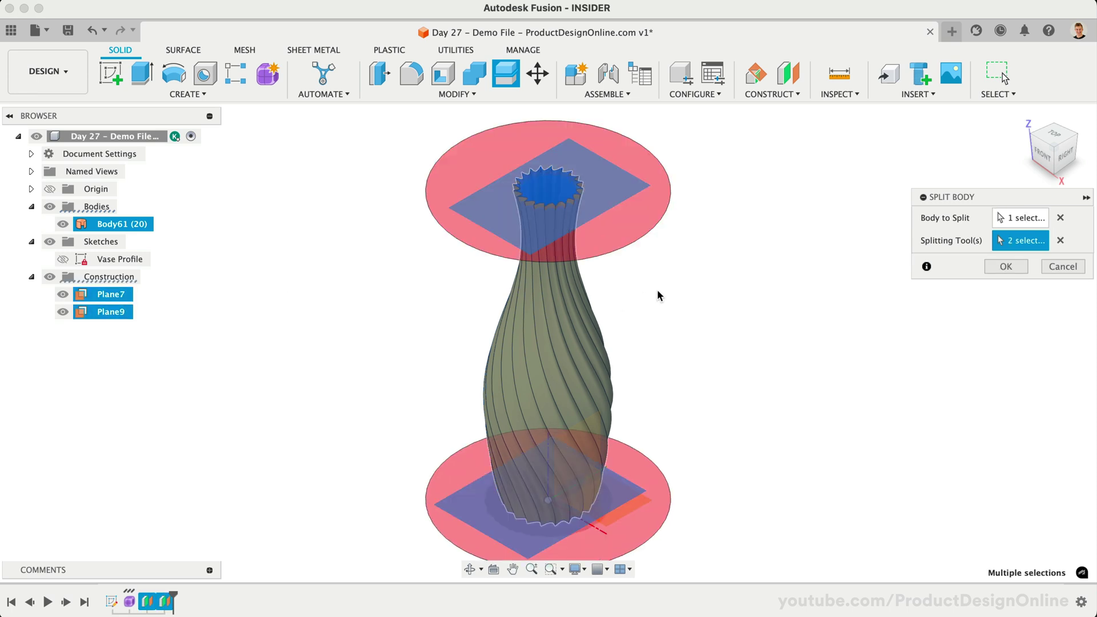
click(1005, 268)
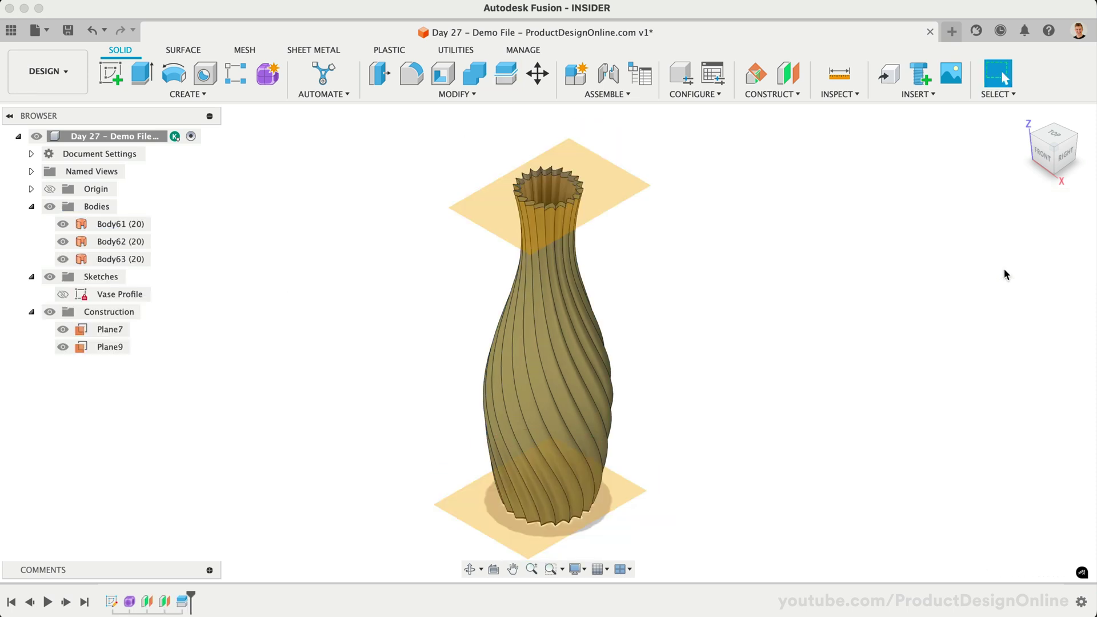
Identify the split bodies and rename the main middle body as Vase
click(109, 225)
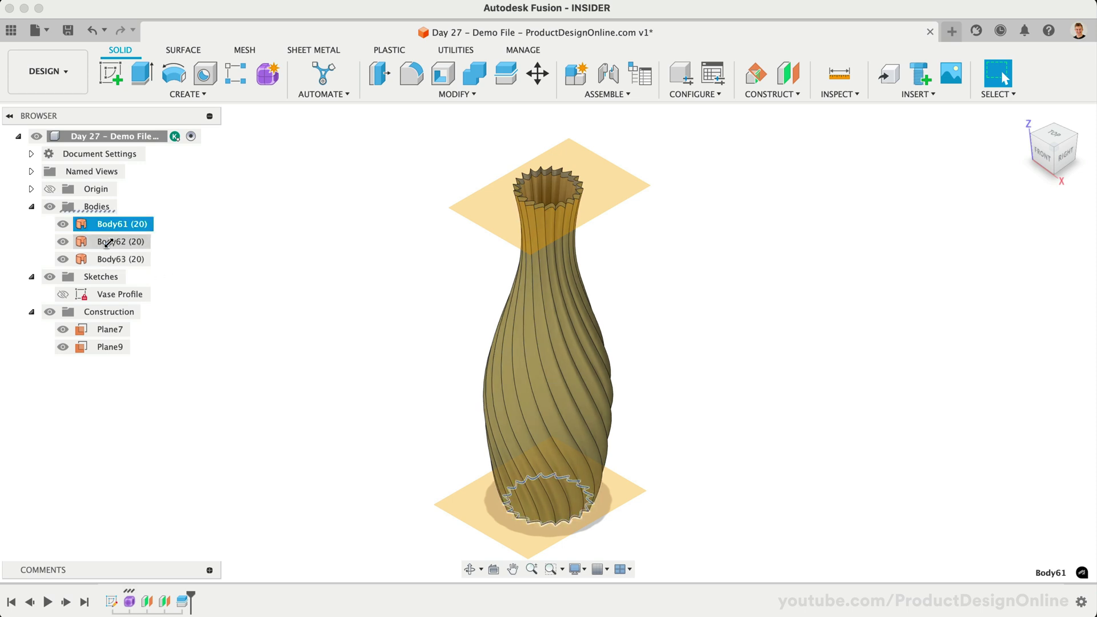
click(108, 242)
double_click(108, 242)
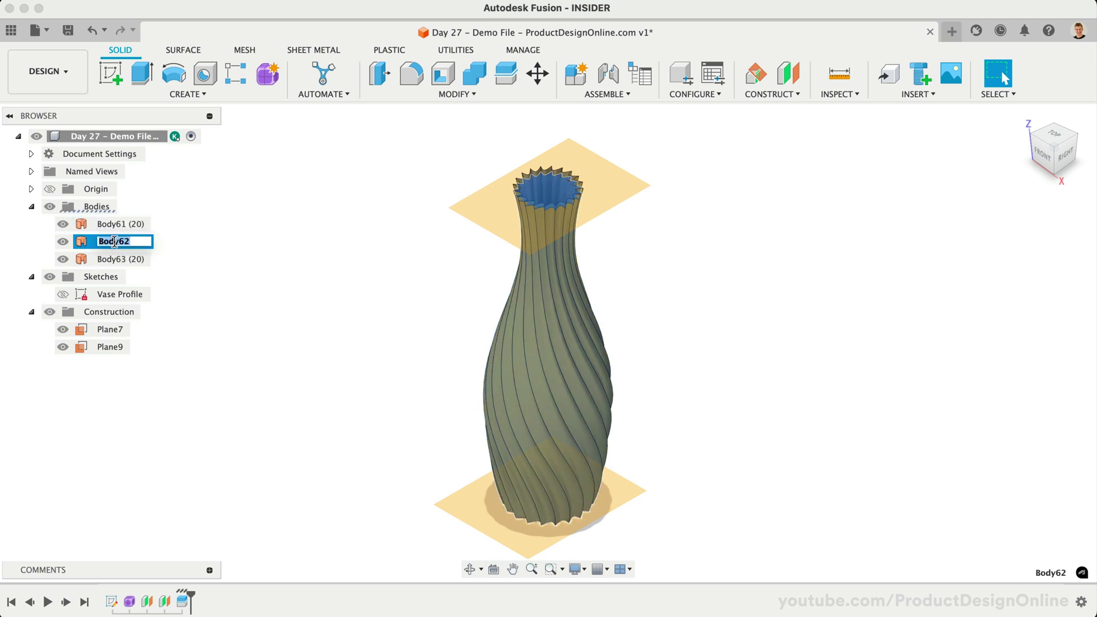
text(Vase (20)
key(Return)
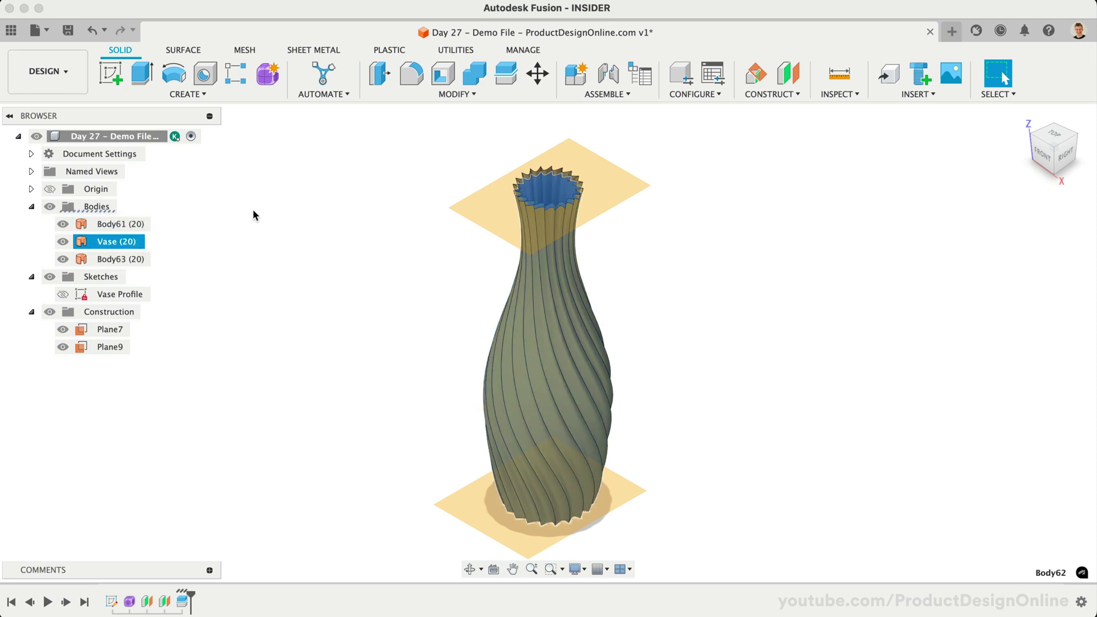
click(253, 214)
Remove the two trimmed end bodies, Body61 and Body63, and hide the construction planes
click(109, 225)
super+click(110, 259)
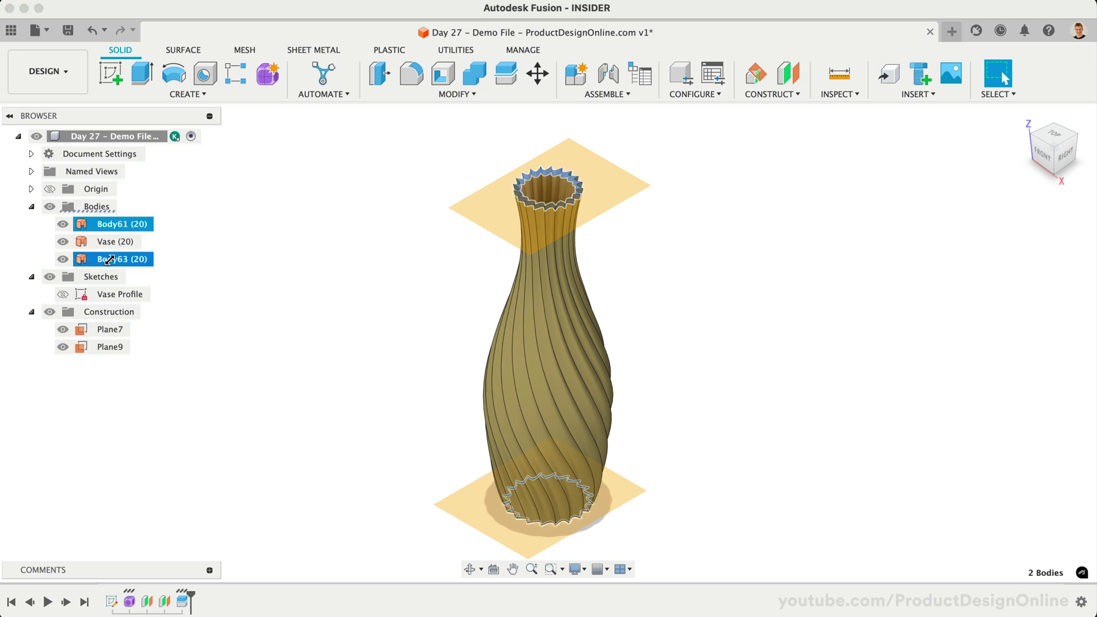
right_click(112, 261)
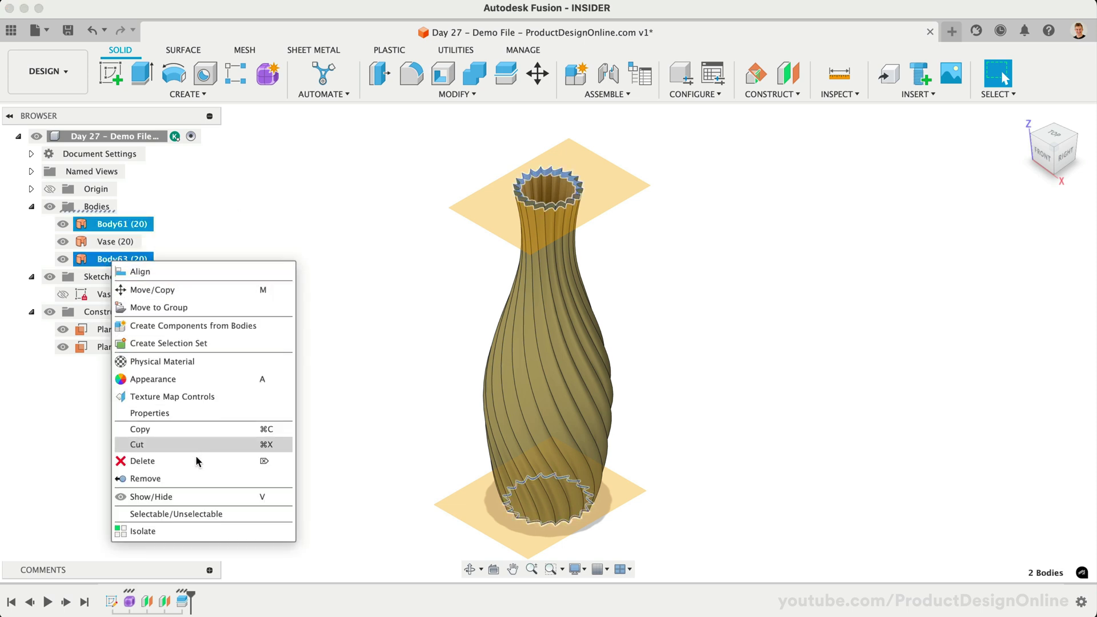
click(193, 479)
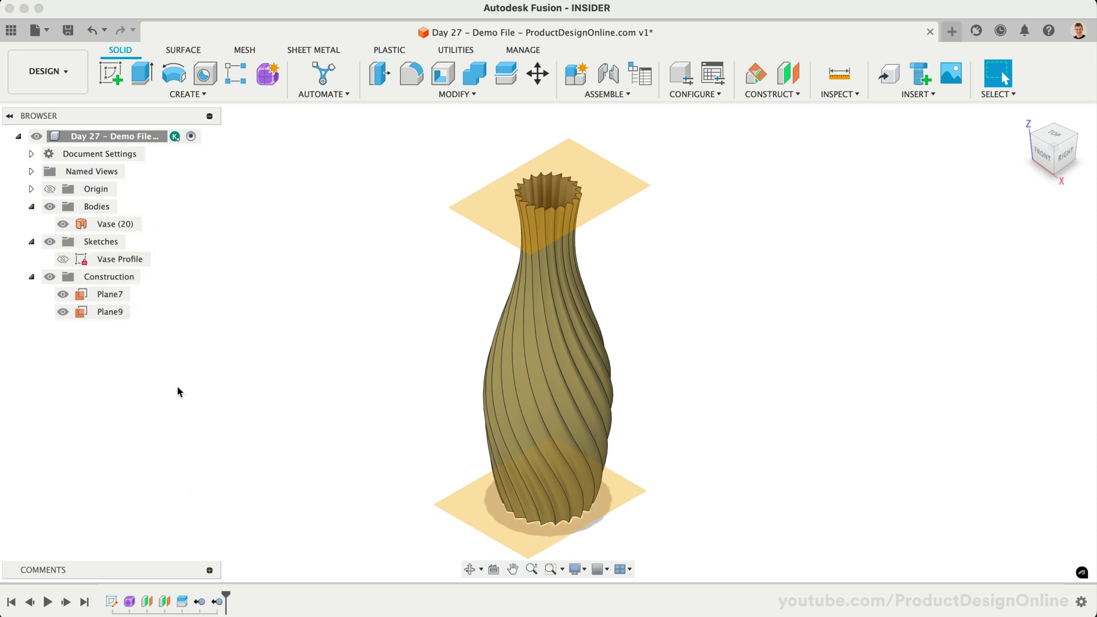
click(50, 276)
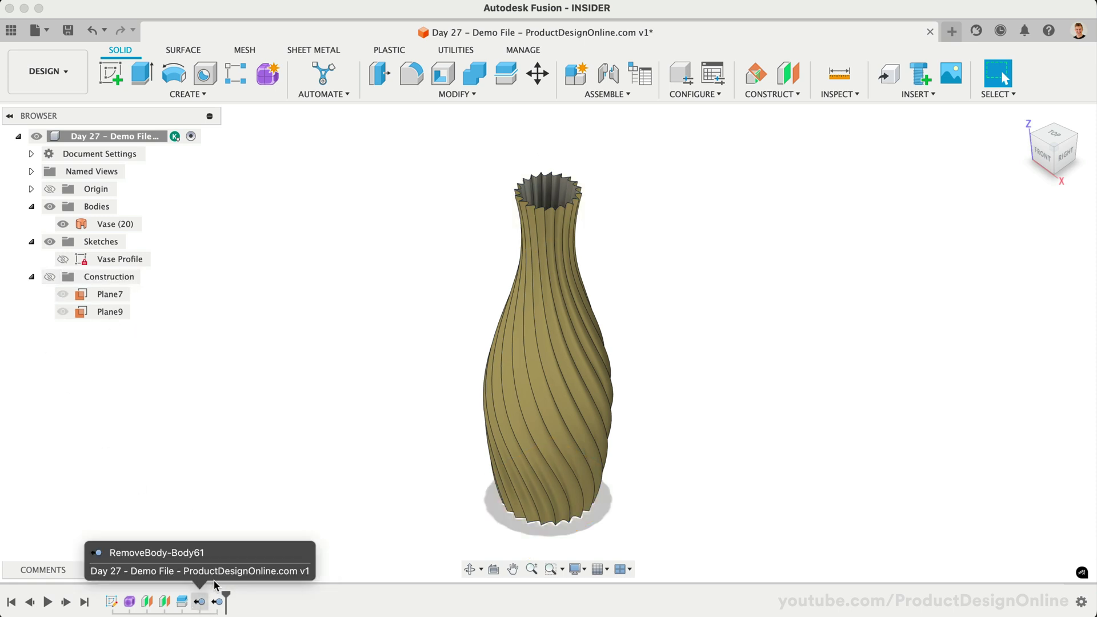
mouse_move(227, 596)
mouse_down()
mouse_move(208, 595)
mouse_move(227, 595)
mouse_up()
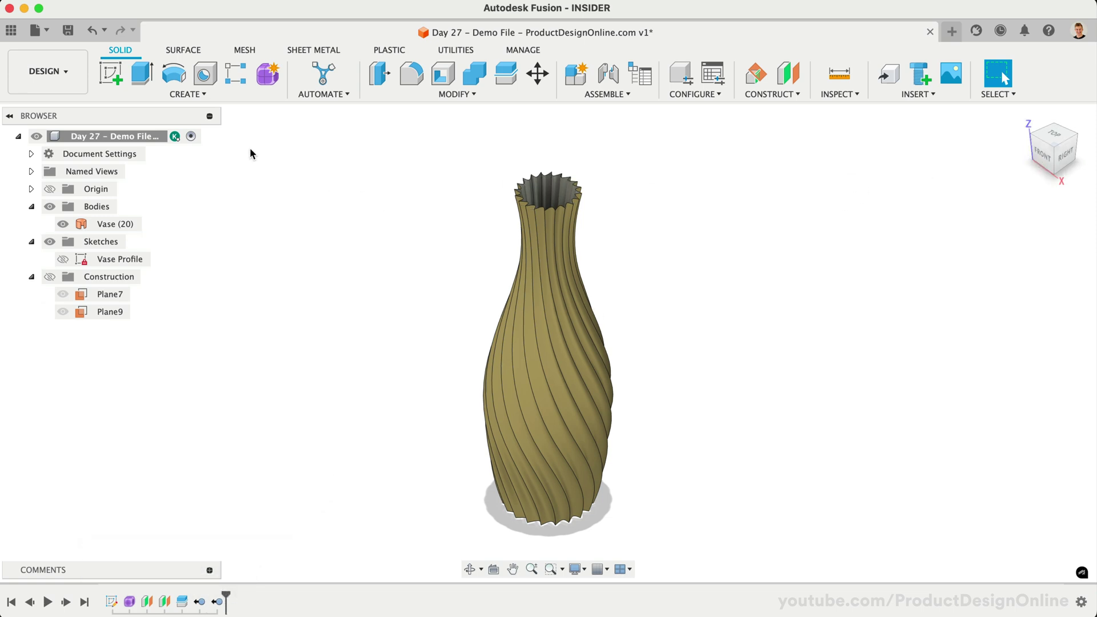
Patch the open base of the vase along its fluted edge chain, creating a new surface body
click(184, 52)
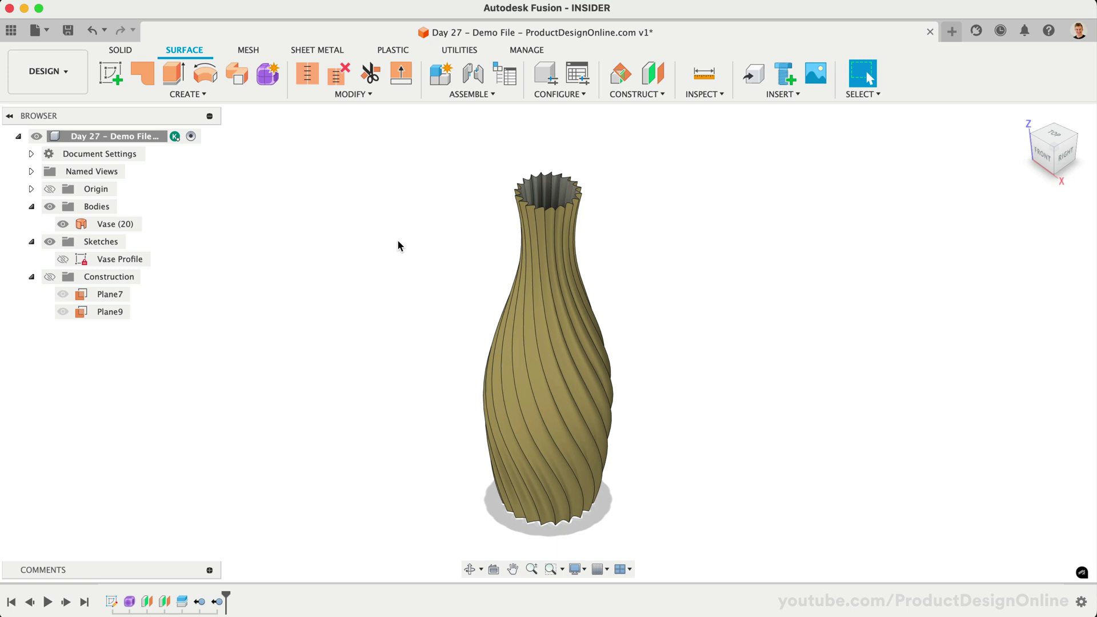
click(1053, 163)
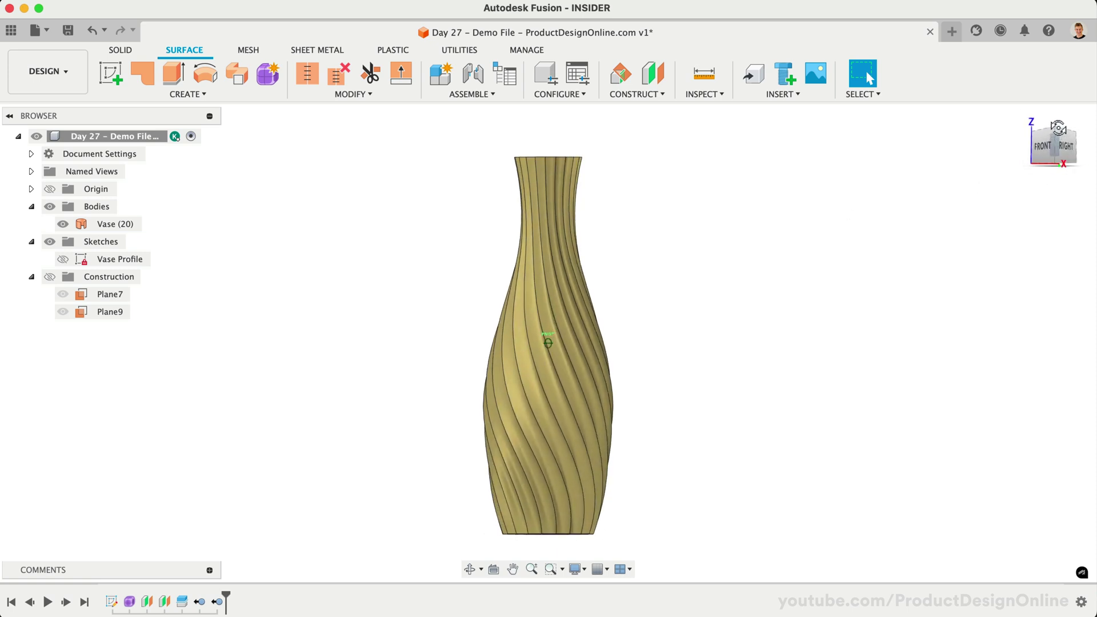
shift+middle_drag(548, 343, 544, 306)
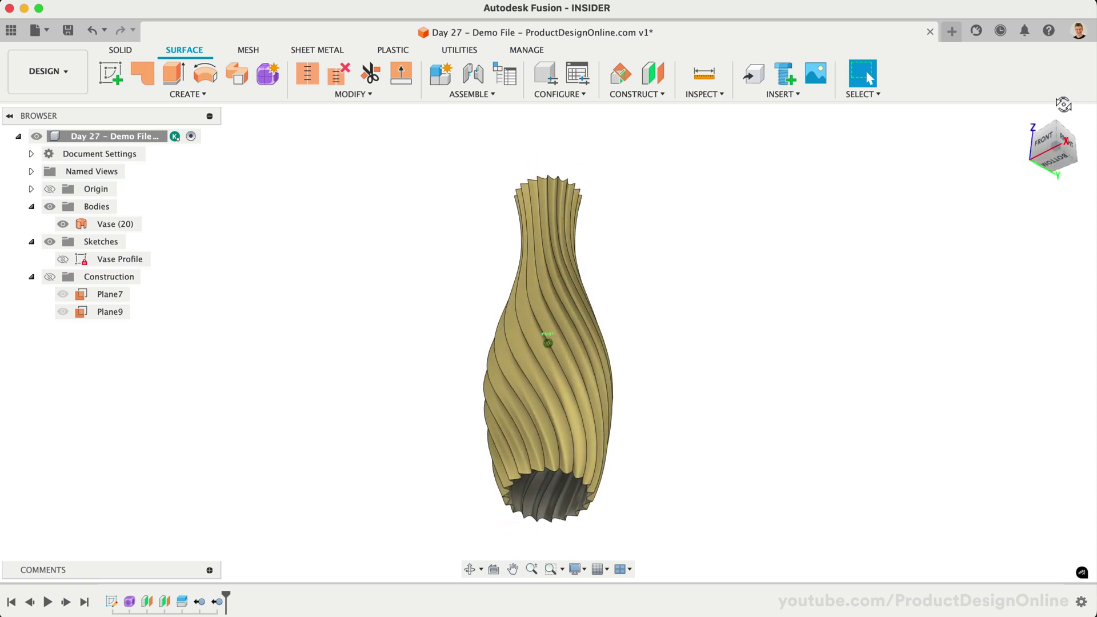
click(147, 72)
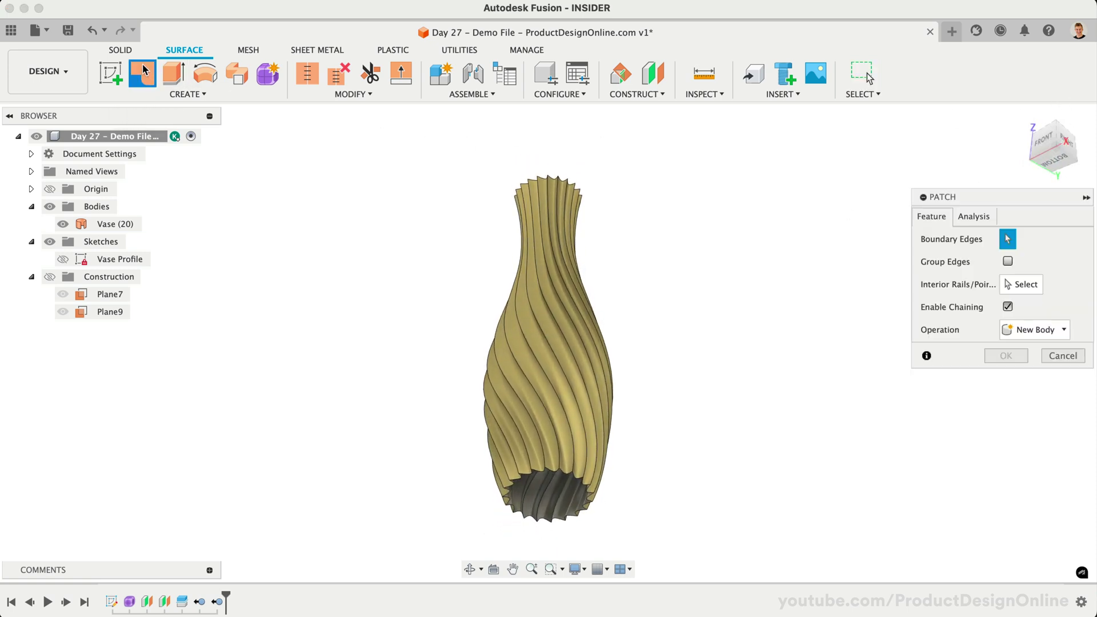
click(527, 478)
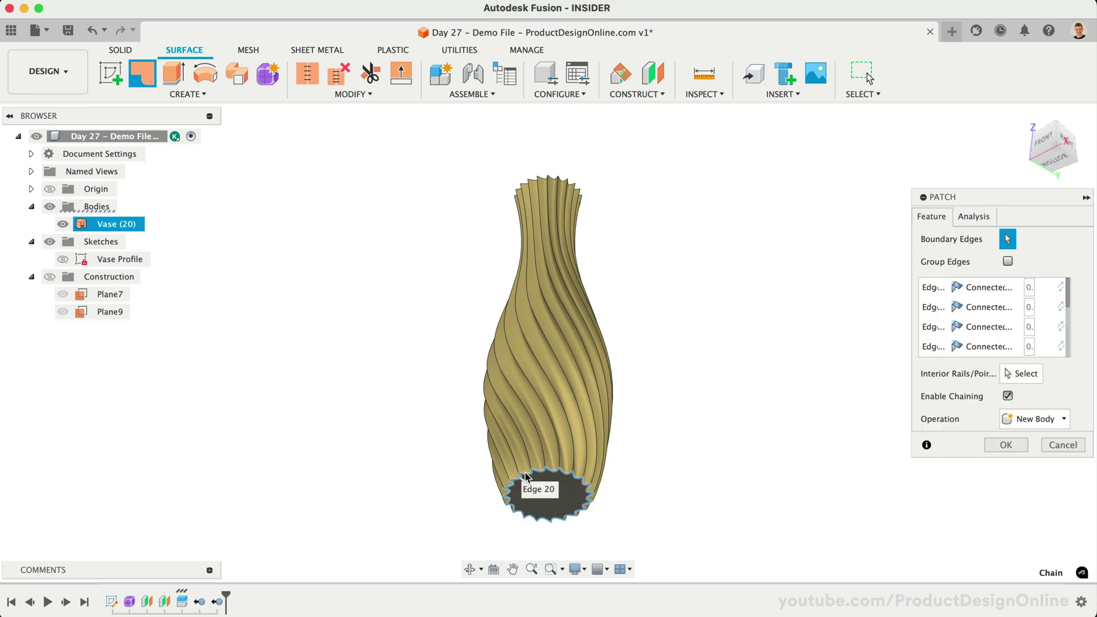
click(1005, 445)
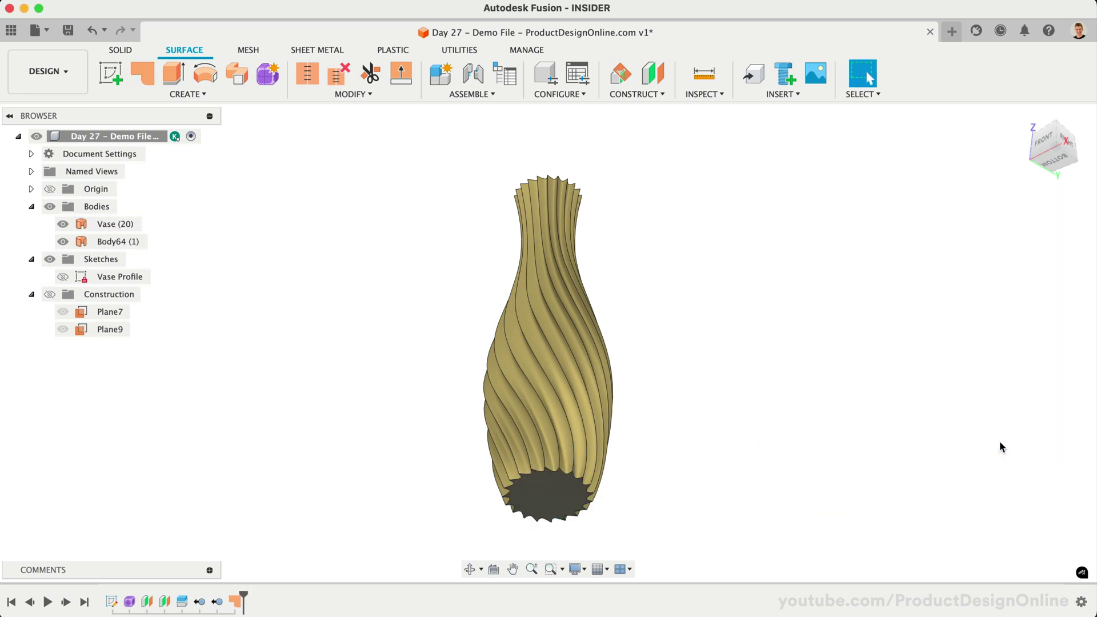
Stitch the vase surface and the base patch into one body with a 0.10 mm tolerance
click(308, 73)
click(518, 440)
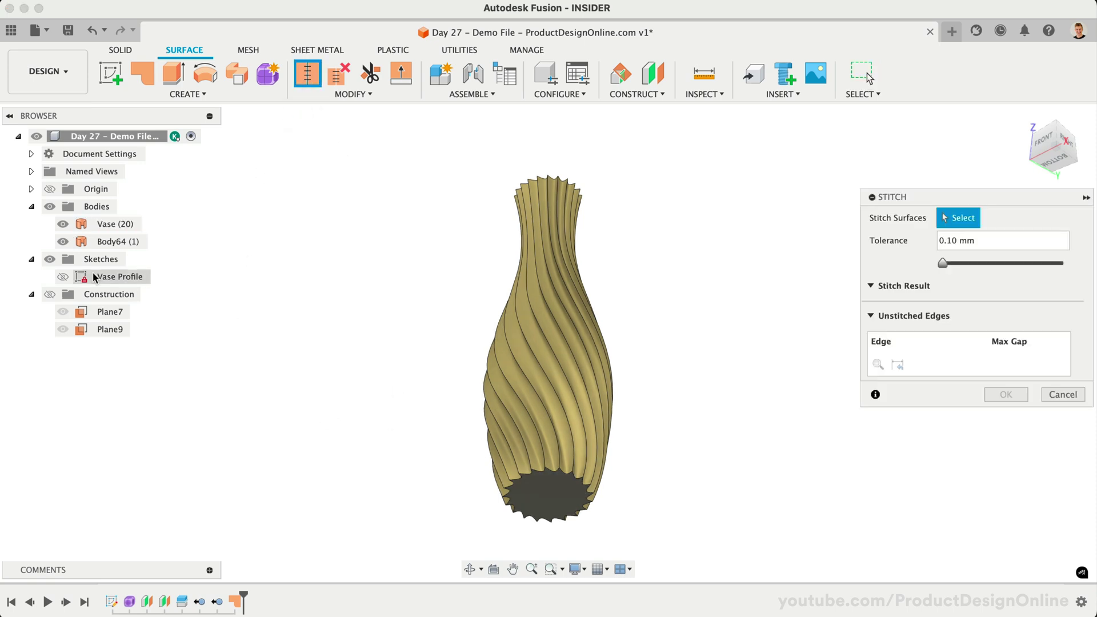
click(117, 241)
click(1006, 547)
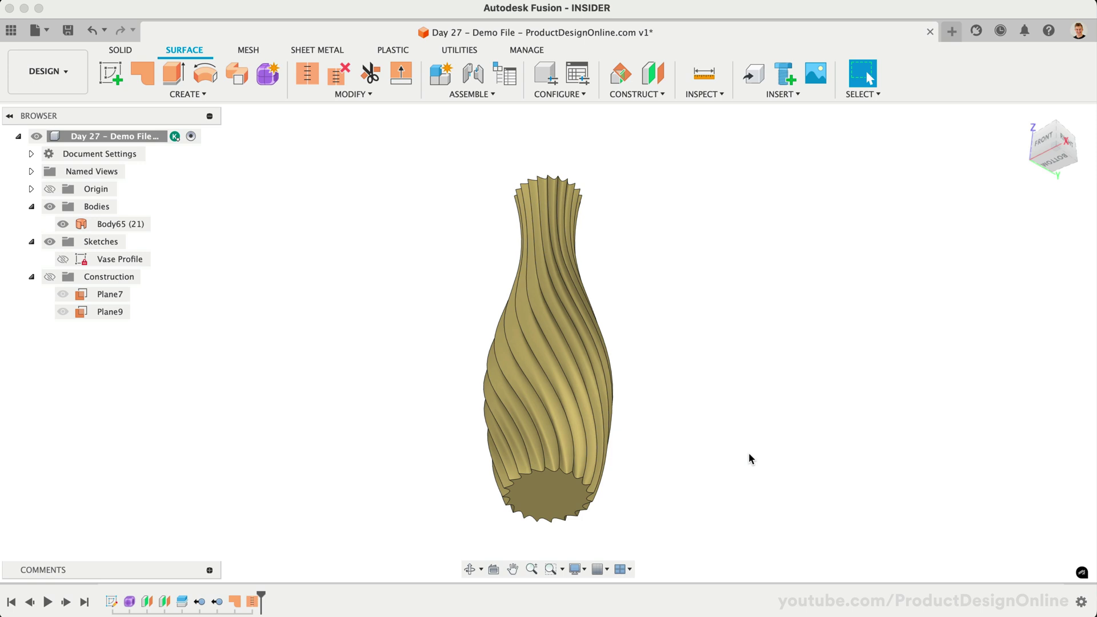
Thicken the stitched vase surface by 2 mm on one side as a new body
click(207, 96)
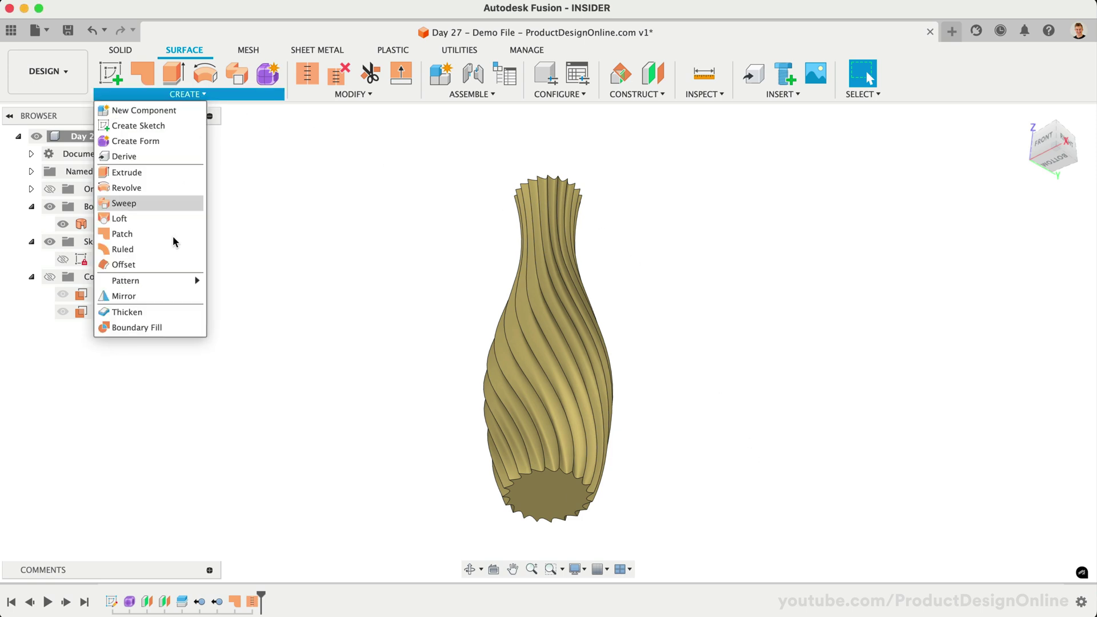
click(161, 313)
click(109, 226)
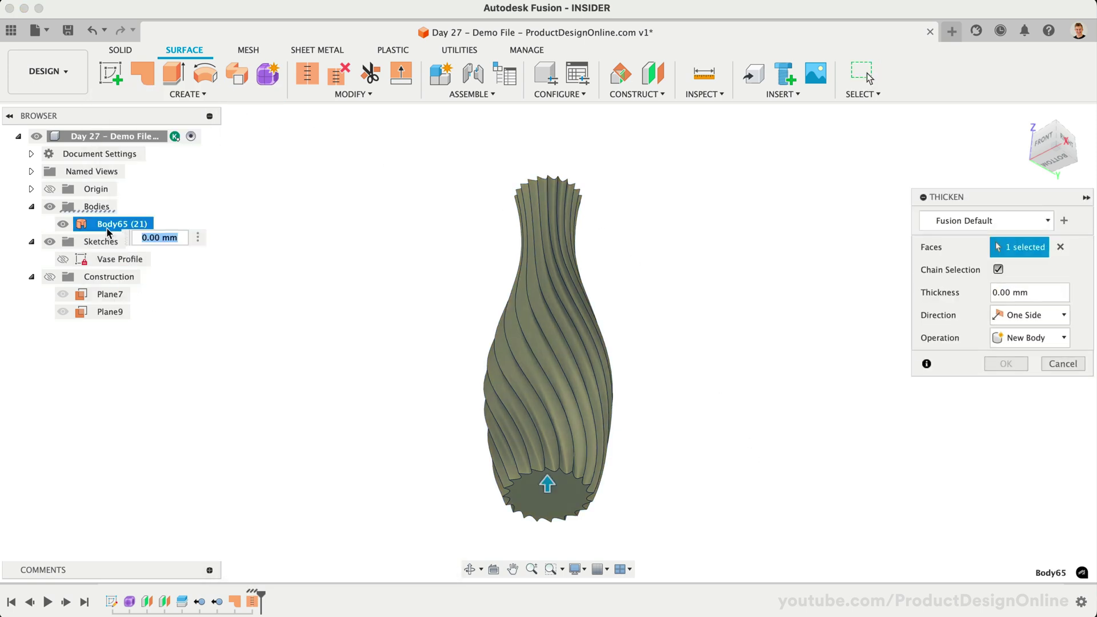
text(2)
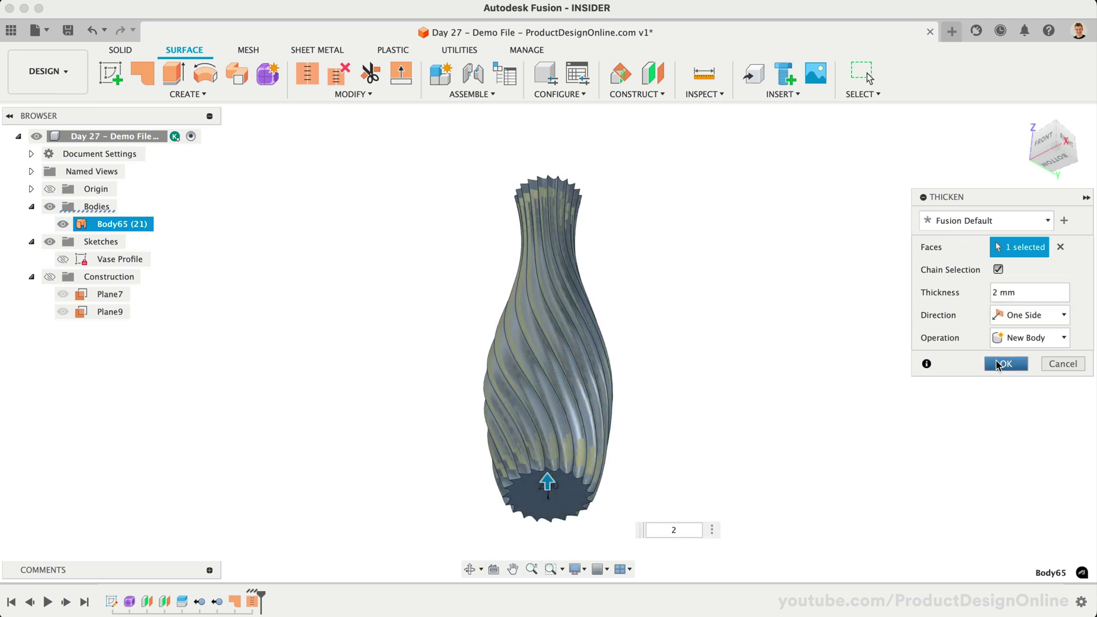
key(Return)
drag(1047, 181, 1054, 146)
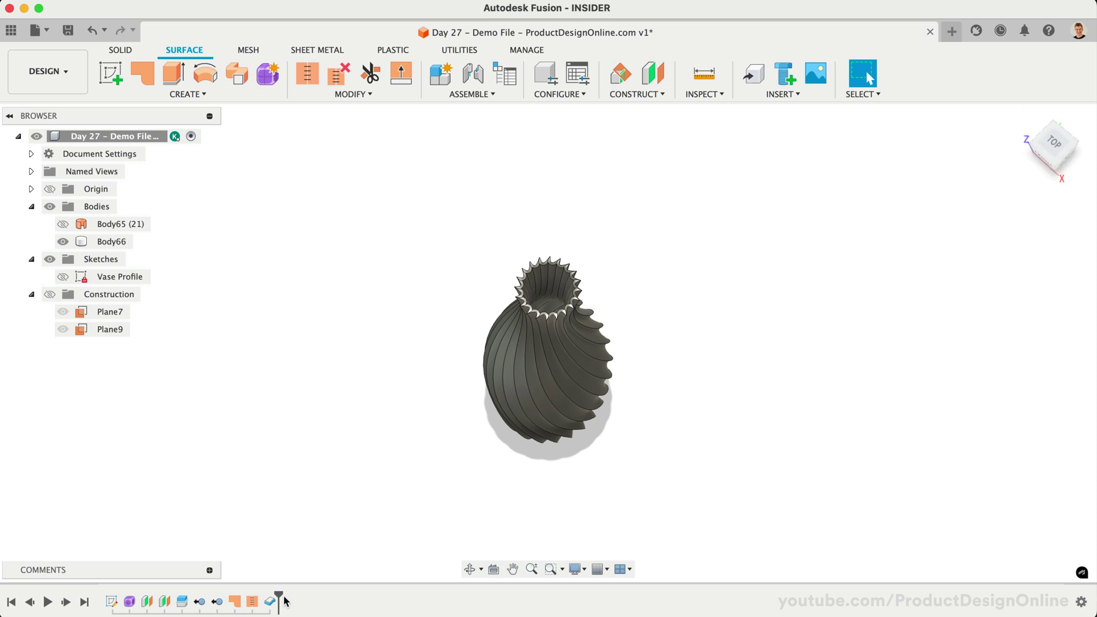
Delete the thicken feature and show the stitched vase surface body again
click(270, 603)
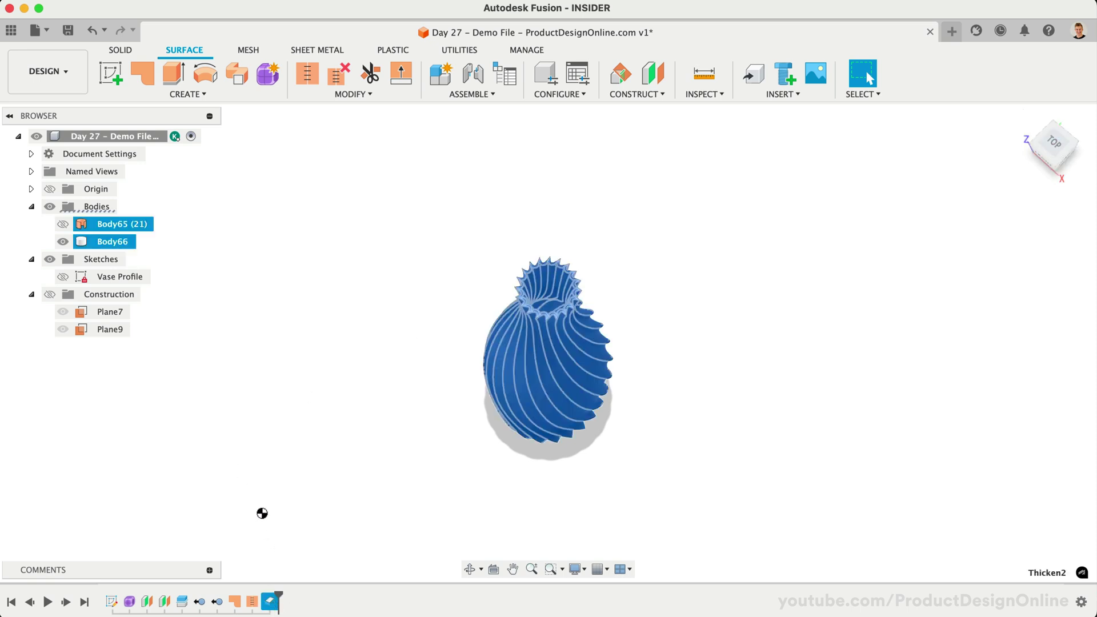
key(Delete)
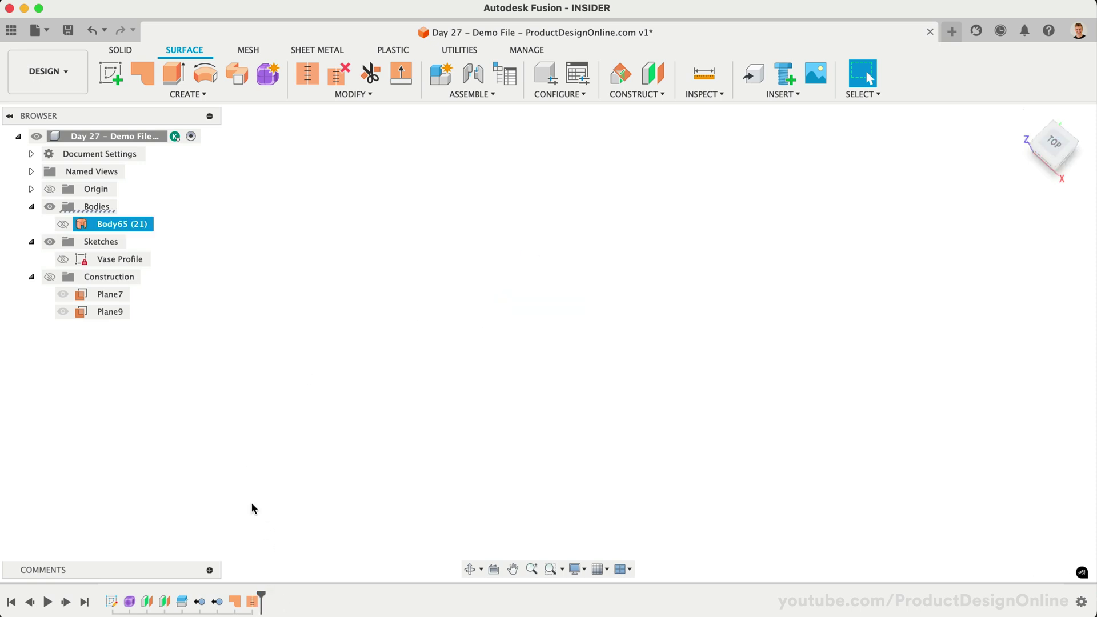
click(235, 603)
click(63, 224)
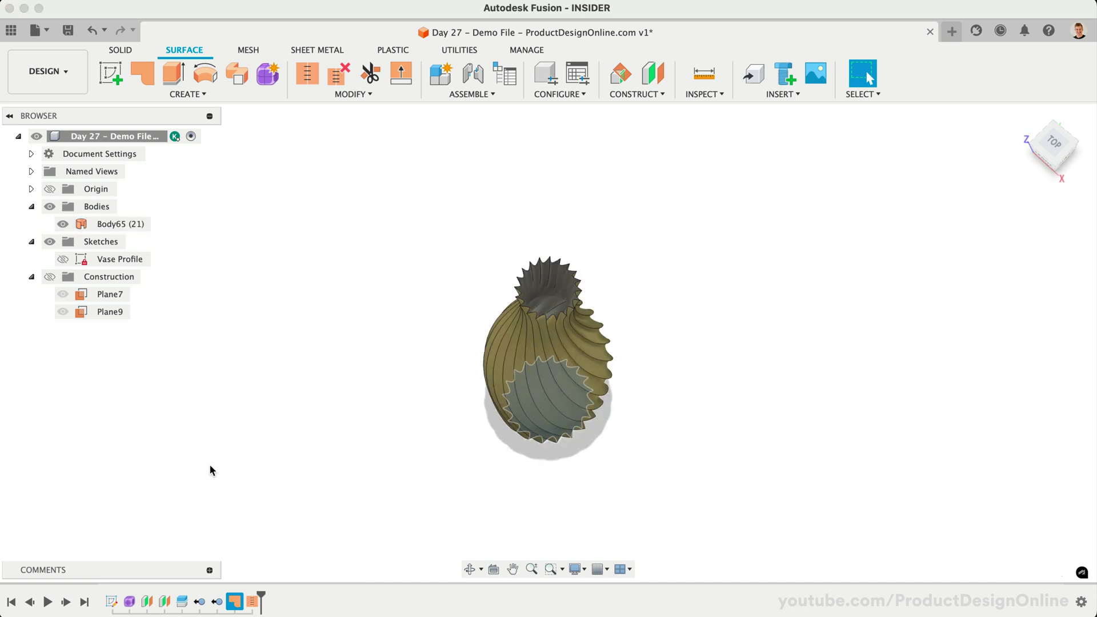
Edit the base patch feature to also patch the vase's open rim
double_click(235, 603)
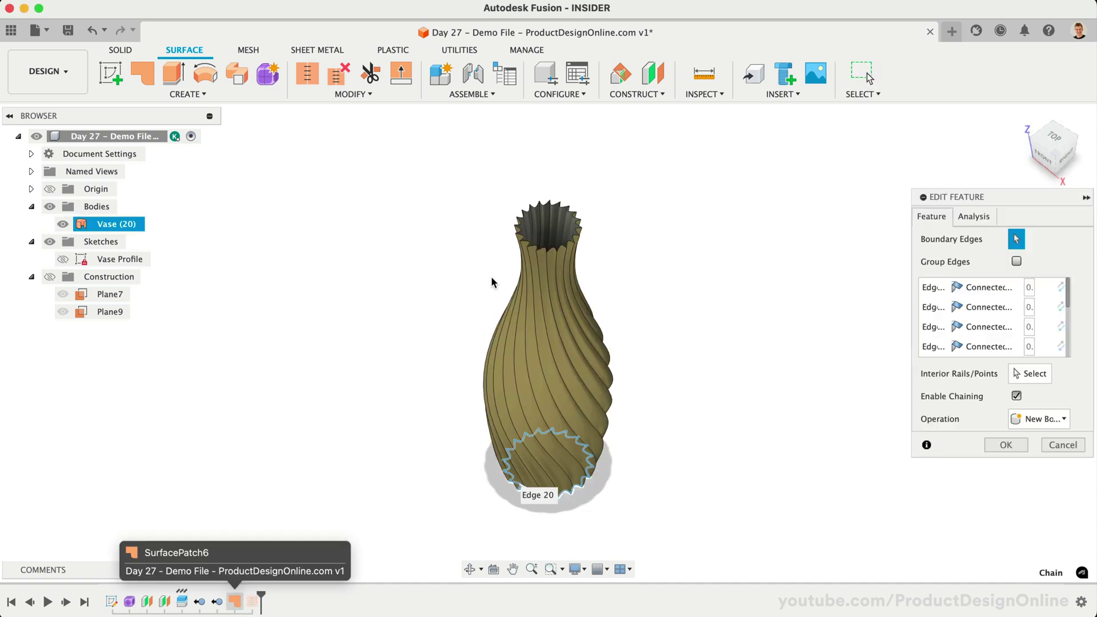
click(520, 237)
click(1006, 444)
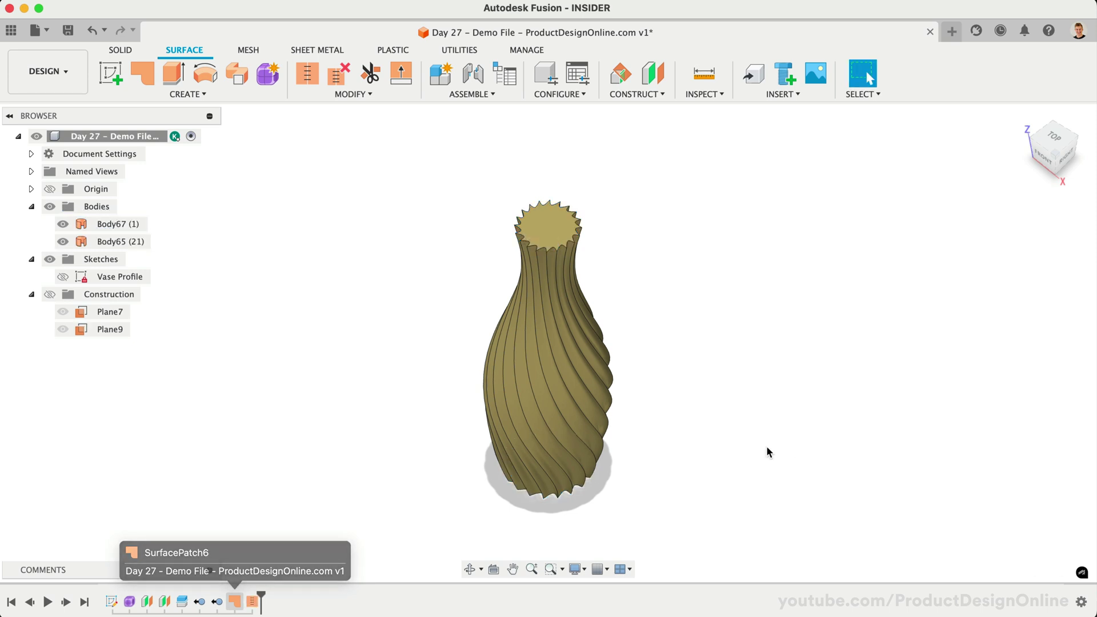
Edit the stitch feature to include the rim patch, closing the vase into a solid body
double_click(254, 602)
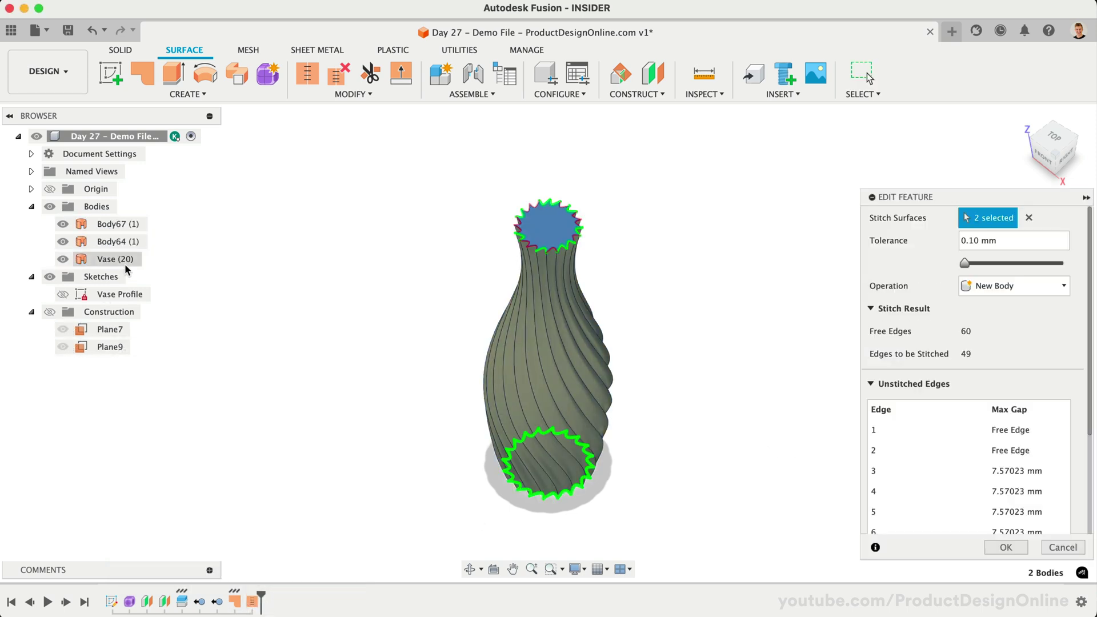
click(114, 224)
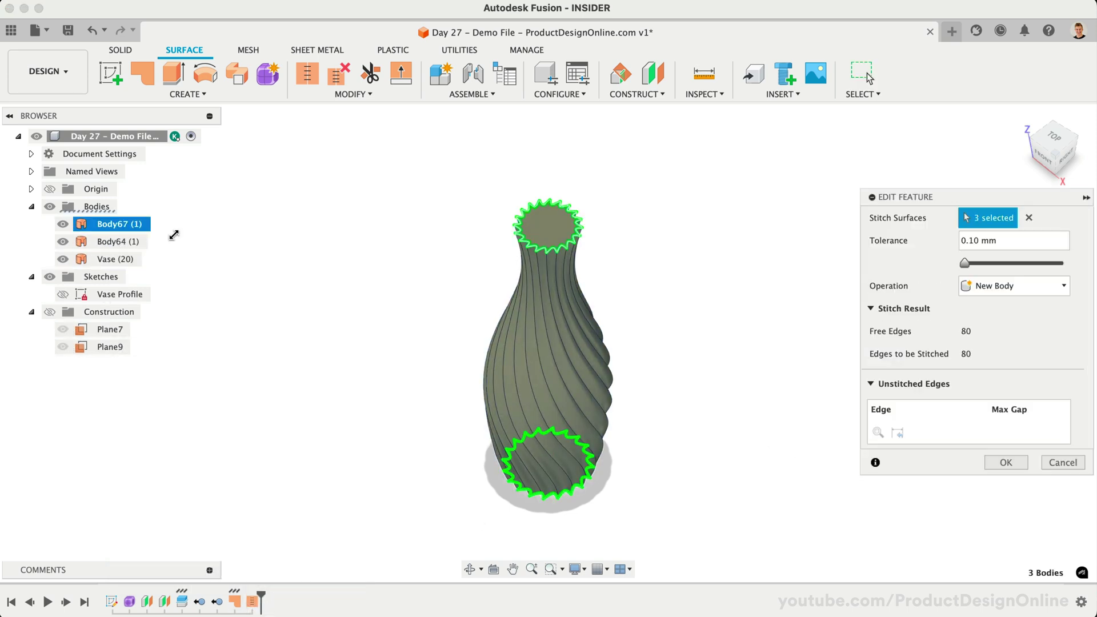
click(1009, 463)
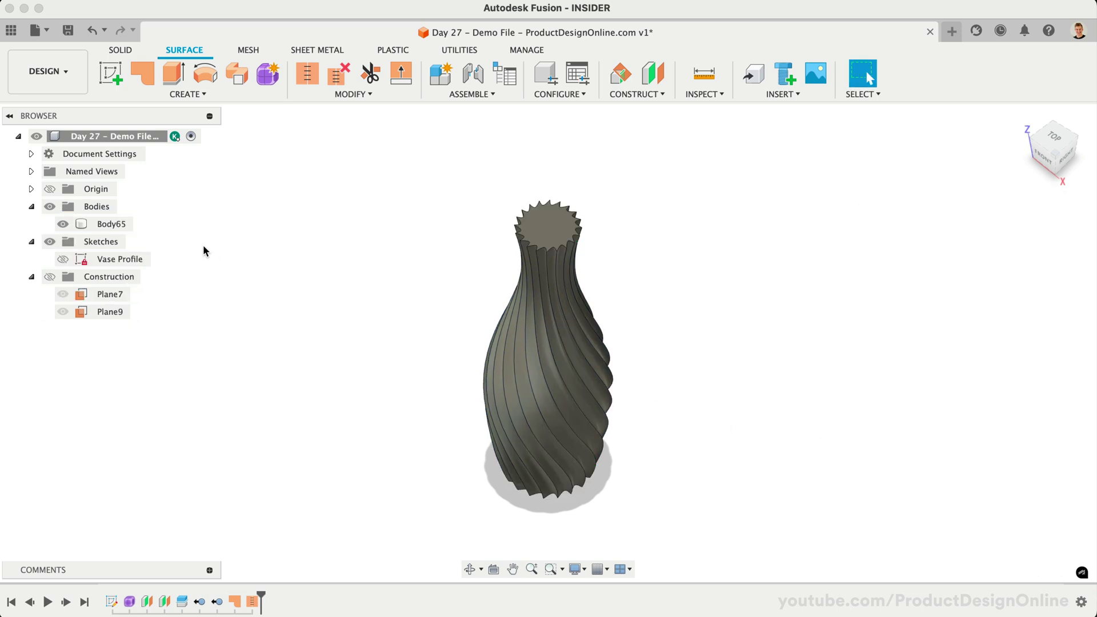
click(122, 225)
click(267, 269)
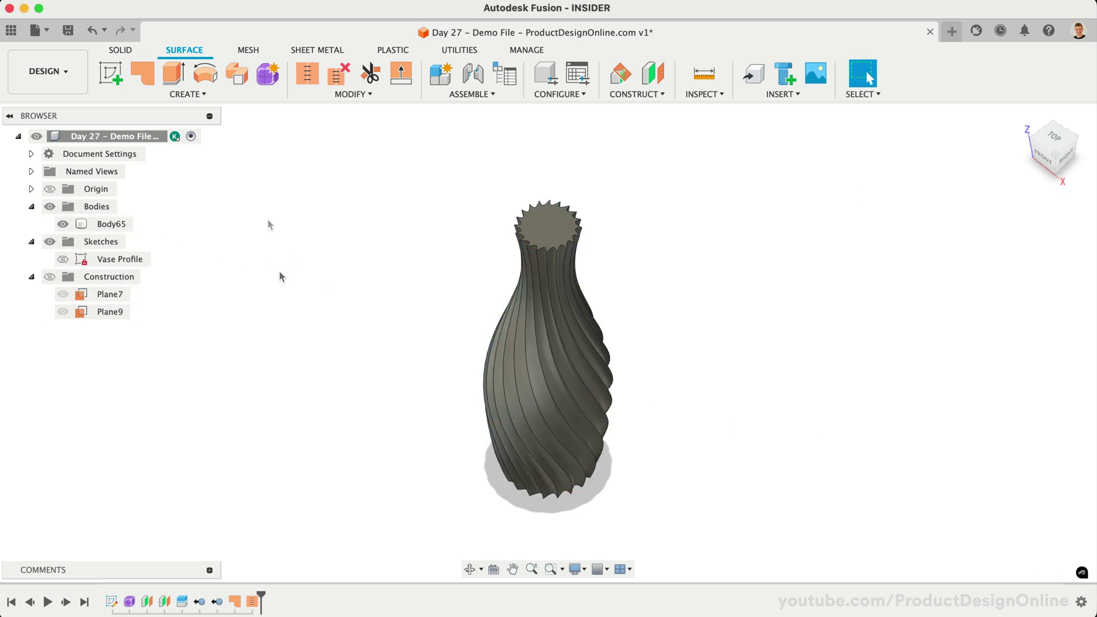
Shell the solid vase with a 1 mm inside thickness, removing its top face
click(121, 50)
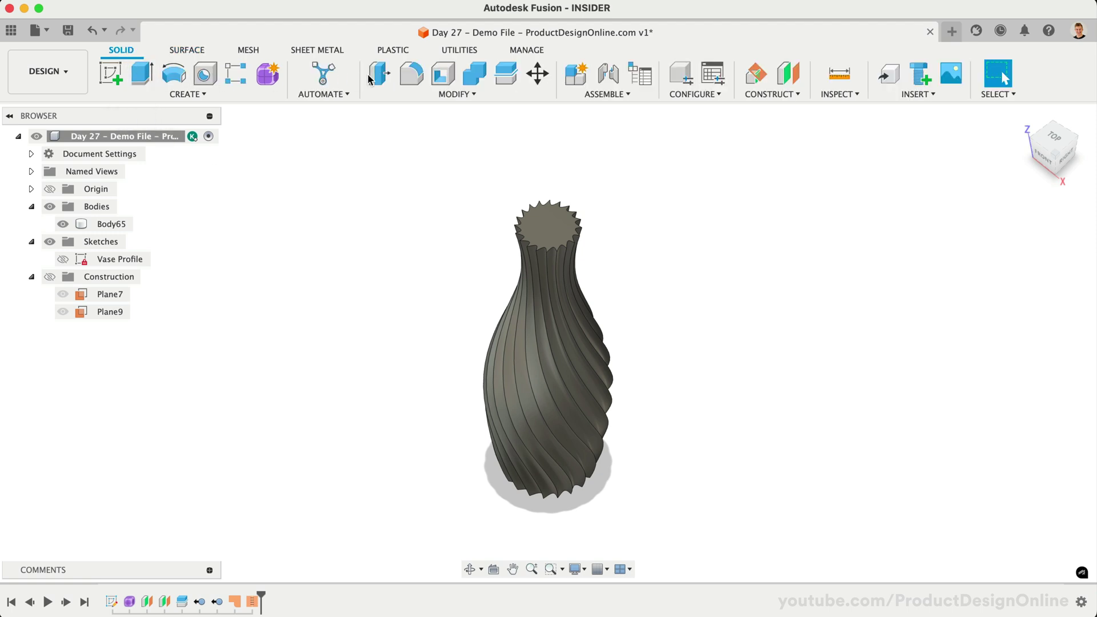
click(443, 74)
click(550, 230)
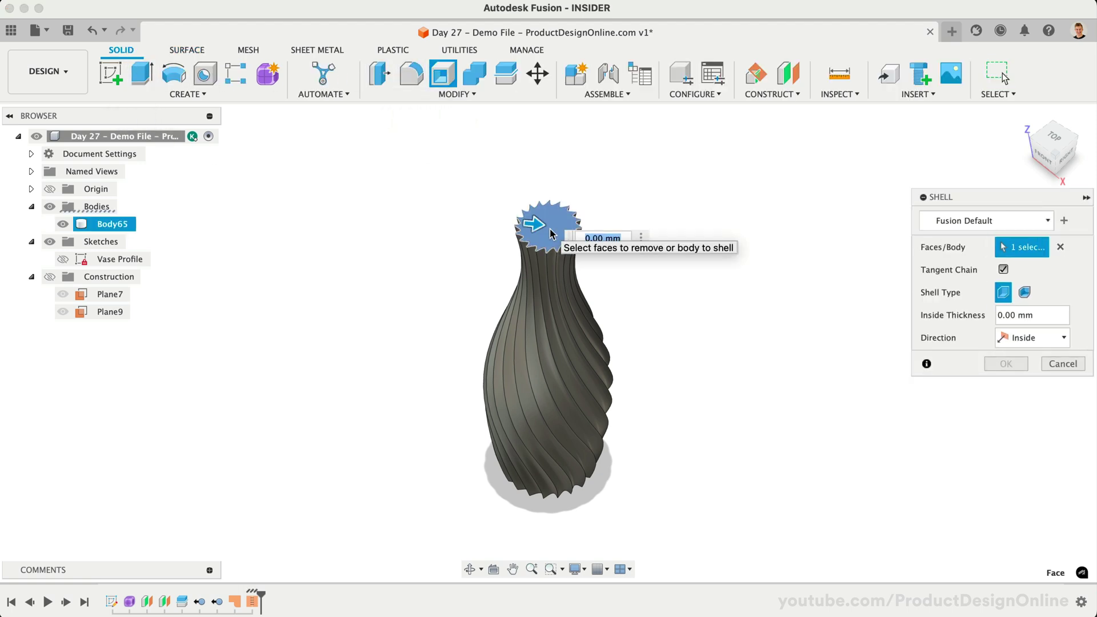
text(1)
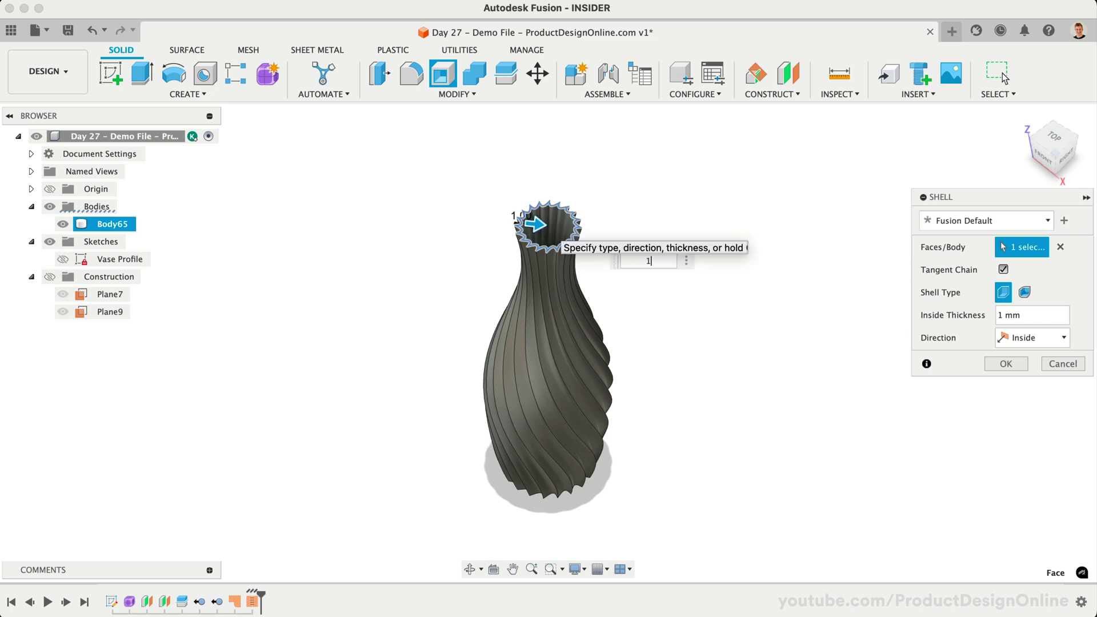
click(1005, 364)
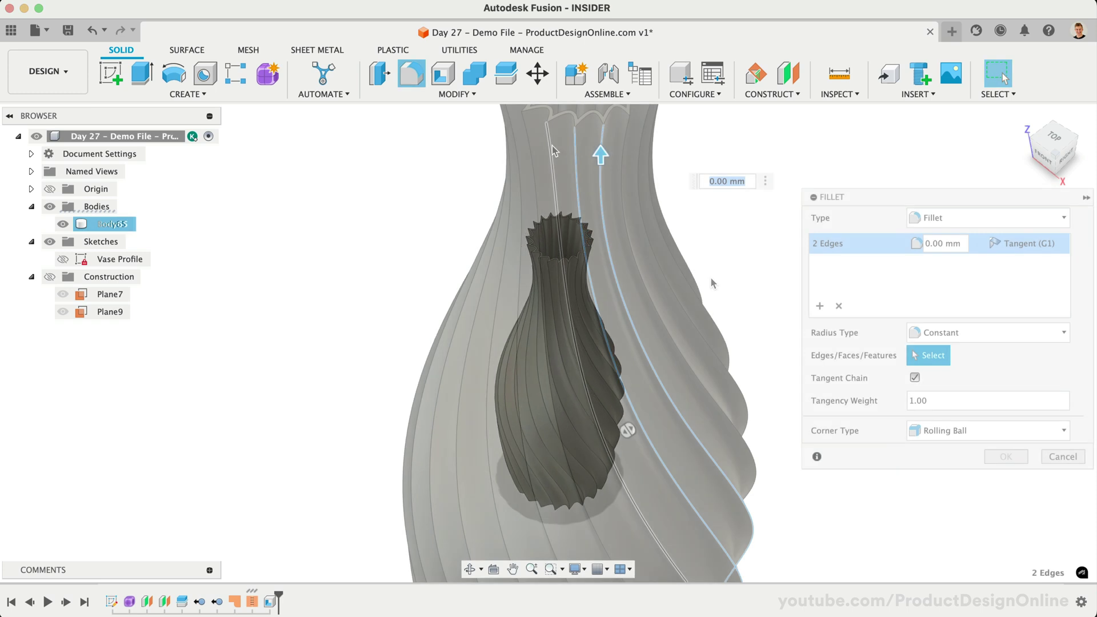
Fillet the vase's selected flute edges with a constant 1 mm radius
text(1)
scroll(575, 190, up, 3)
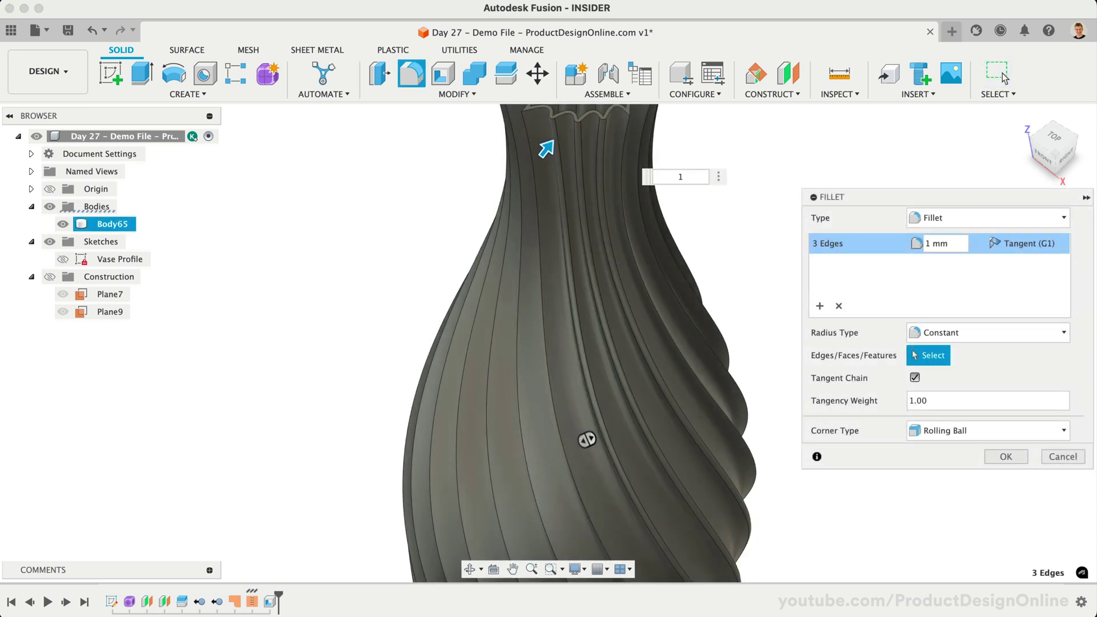
scroll(574, 189, up, 5)
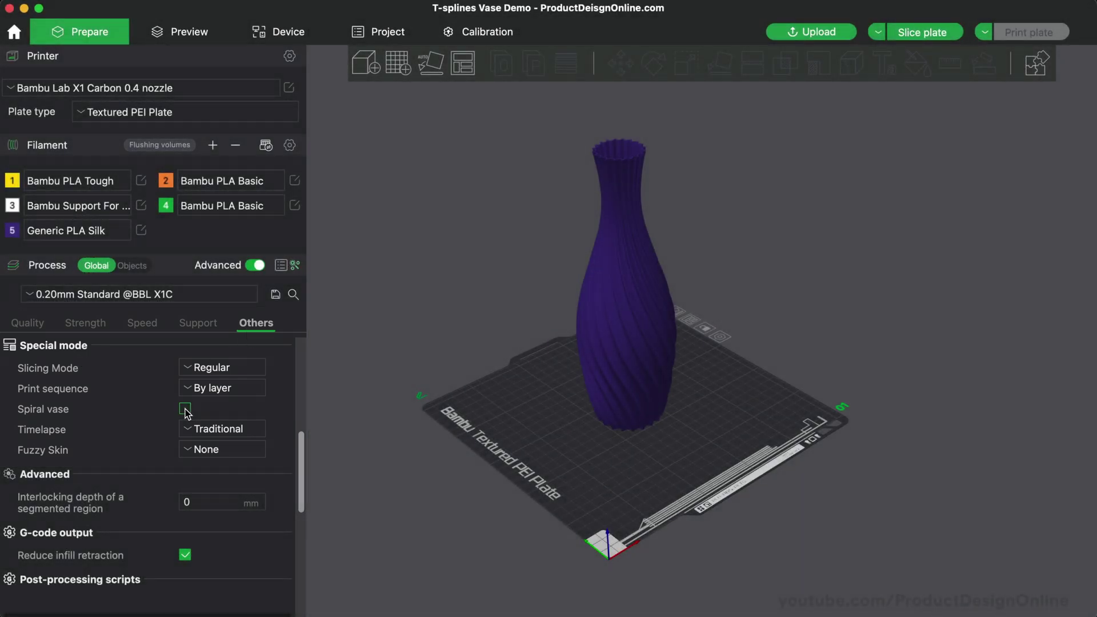
Switch to Bambu Studio and enable Spiral vase mode in the vase's print settings
click(185, 409)
click(333, 350)
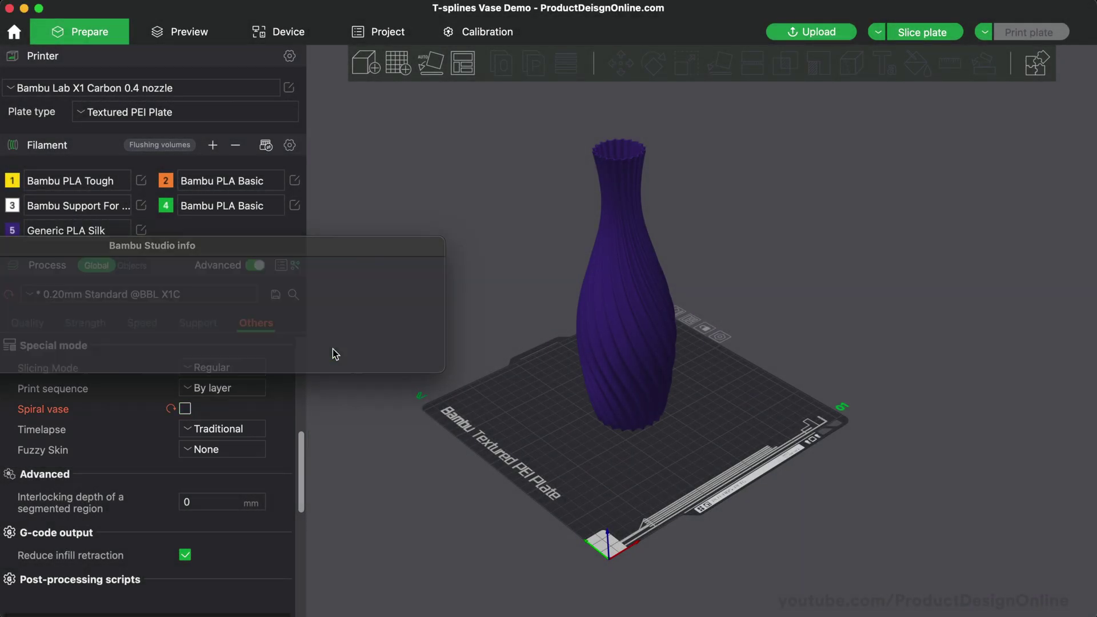